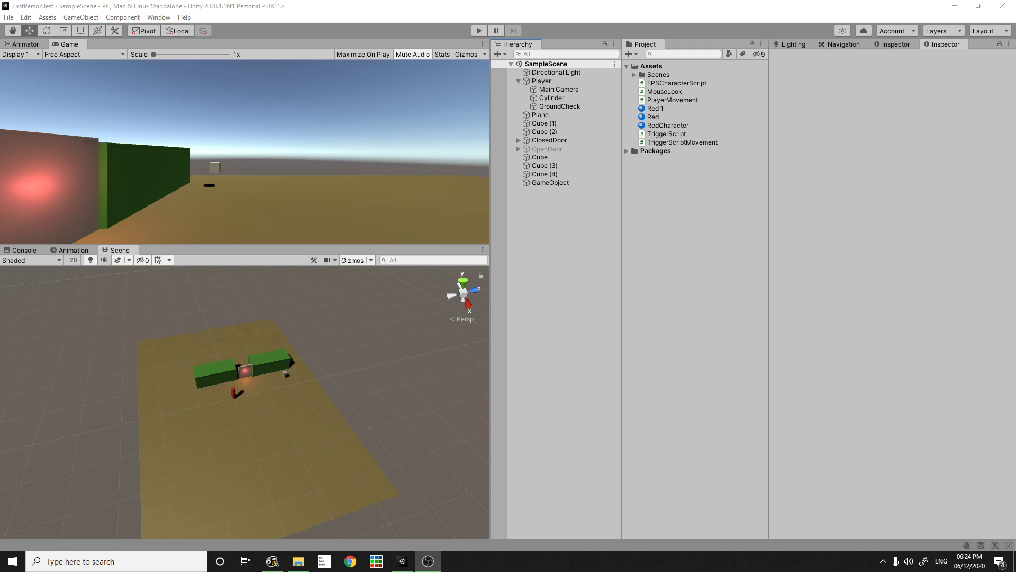
Play-test the scene by walking the player back and forth in front of the door and green walls, and stop play mode
alt+drag(225, 395, 341, 389)
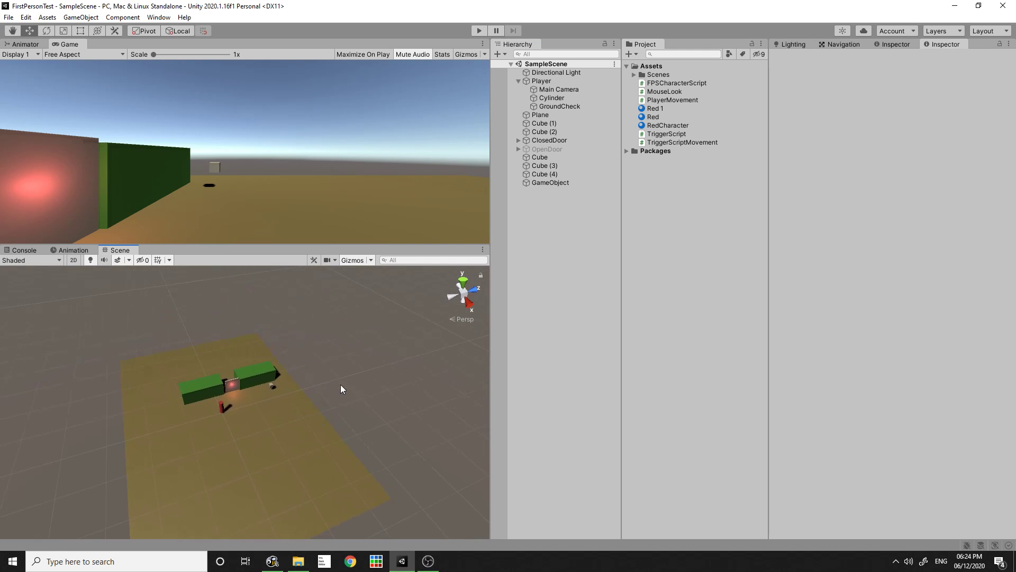
click(481, 29)
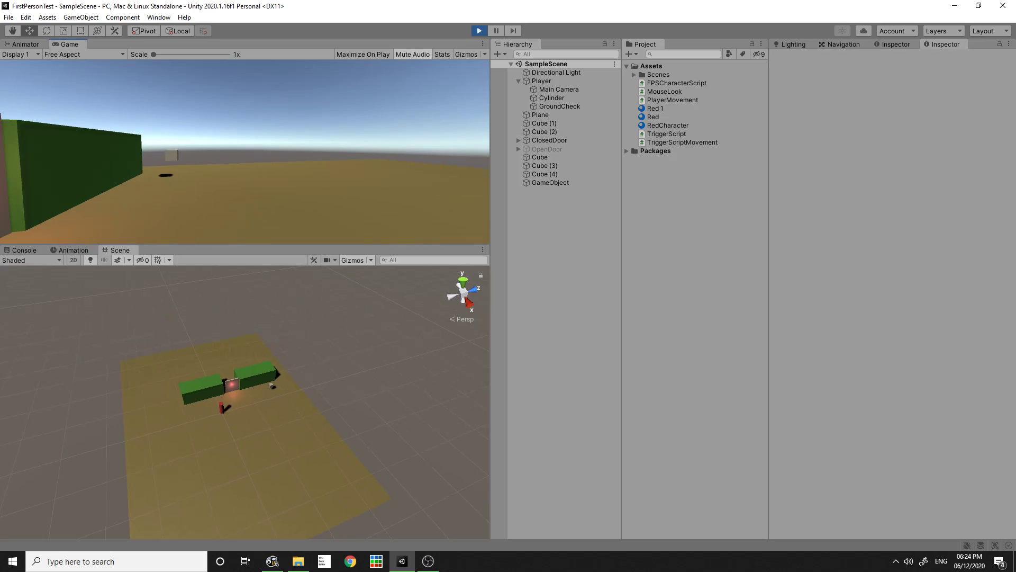
key(d)
key(d)
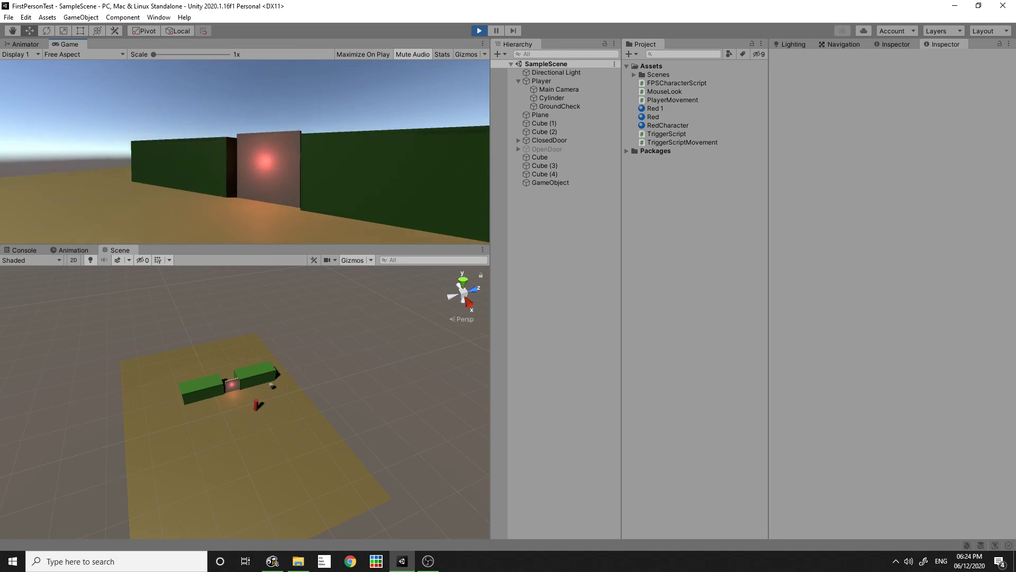
key(a)
key(d)
key(w)
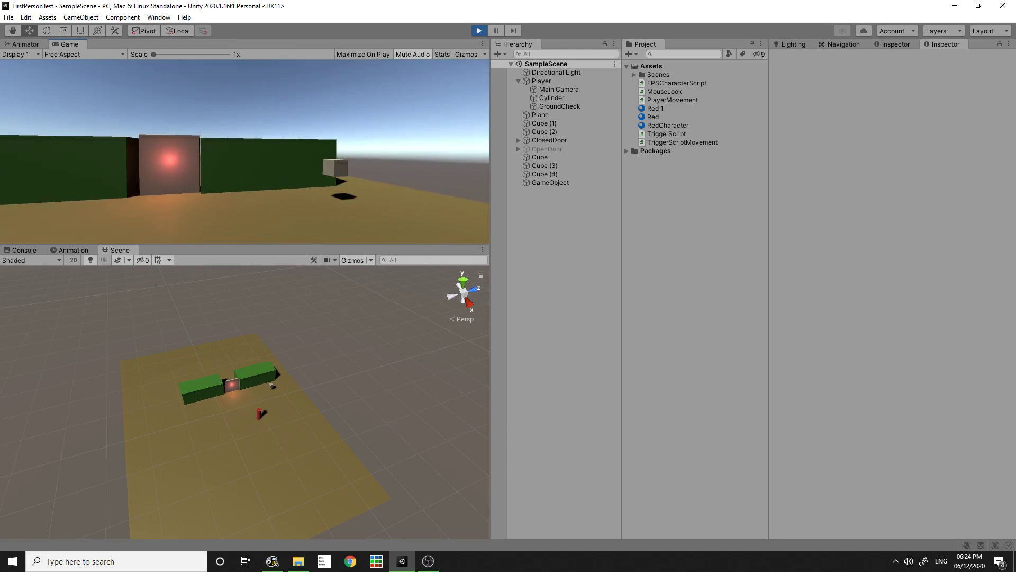
key(d)
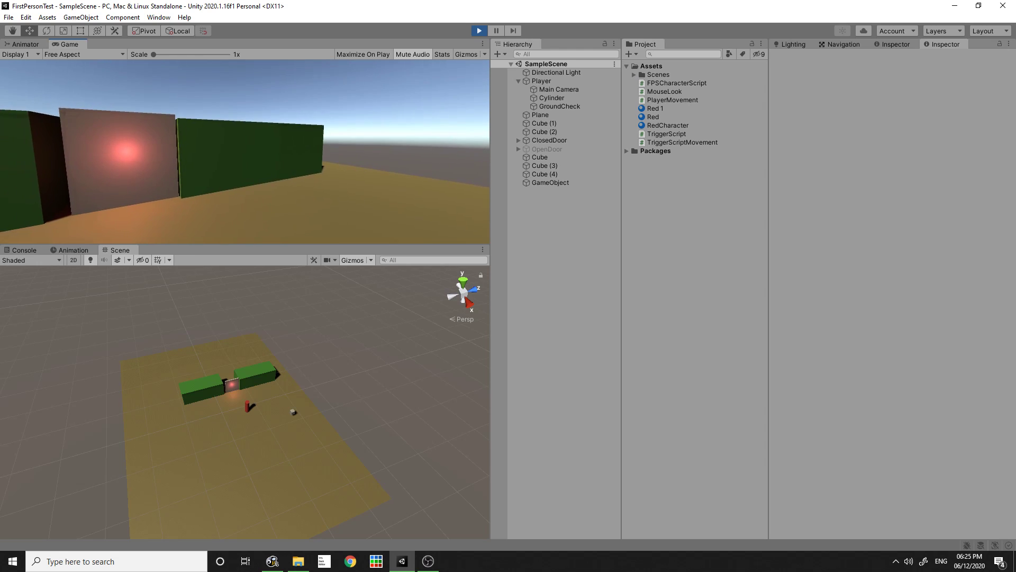
key(a)
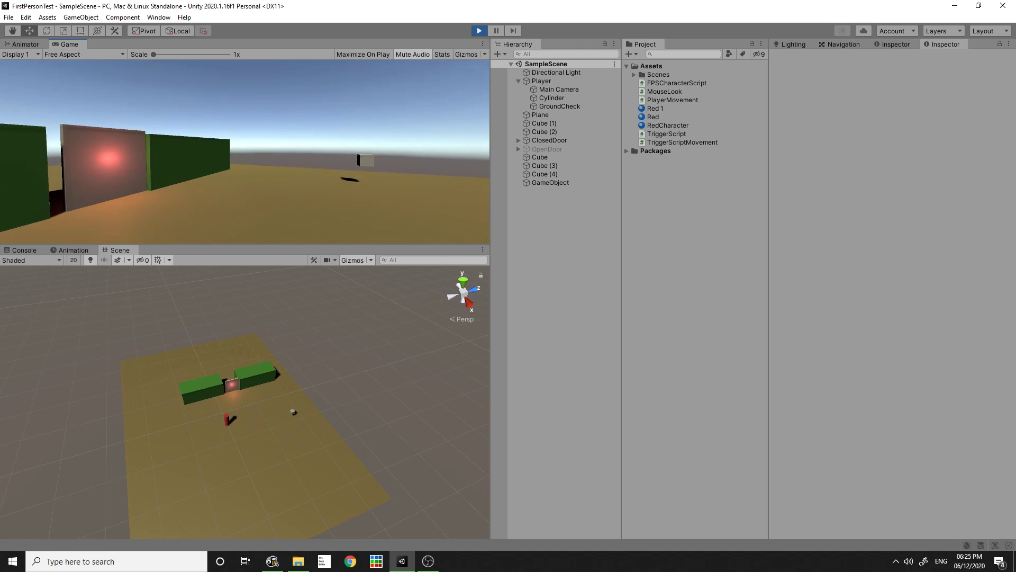
key(w)
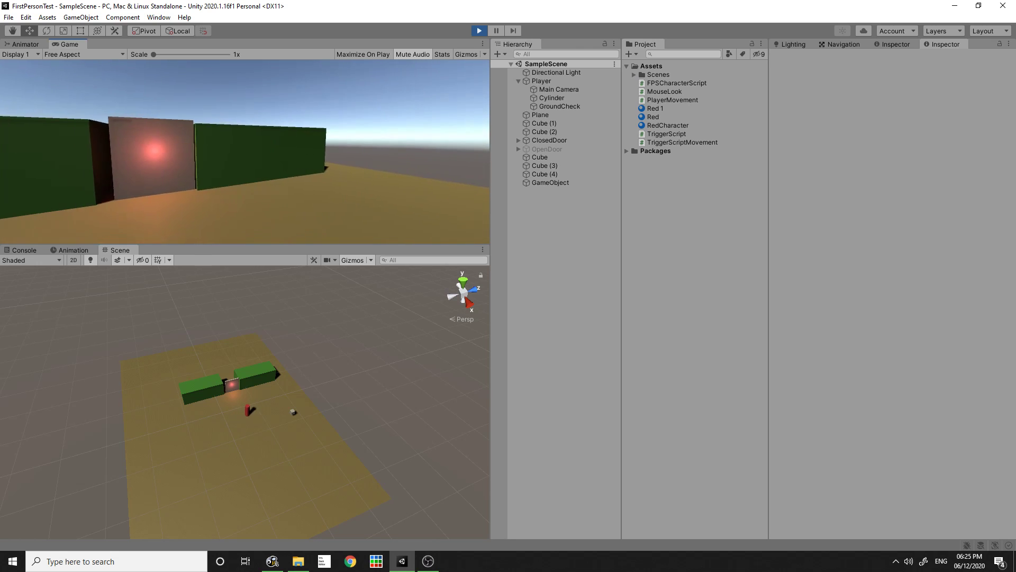
key(d)
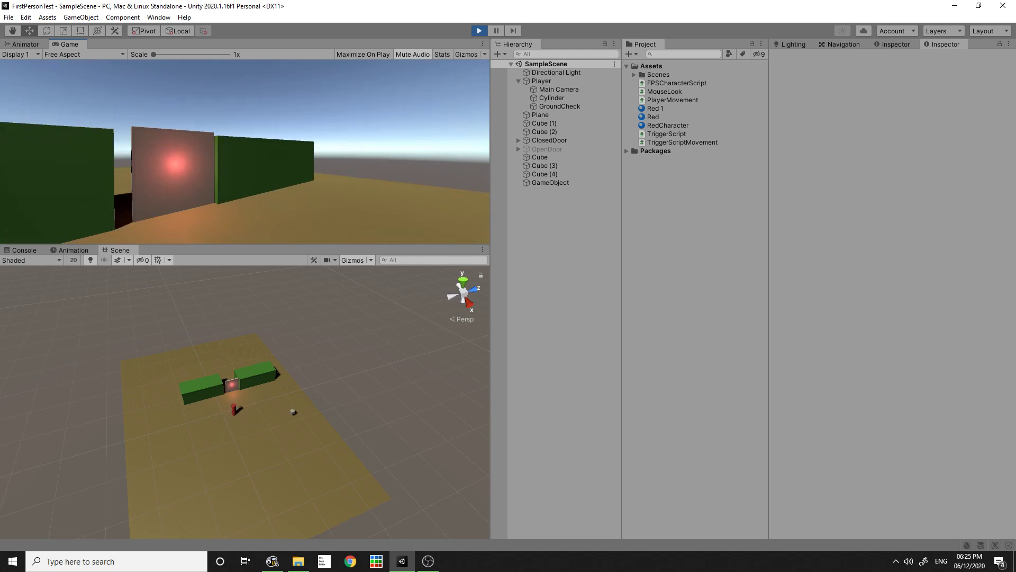
key(w)
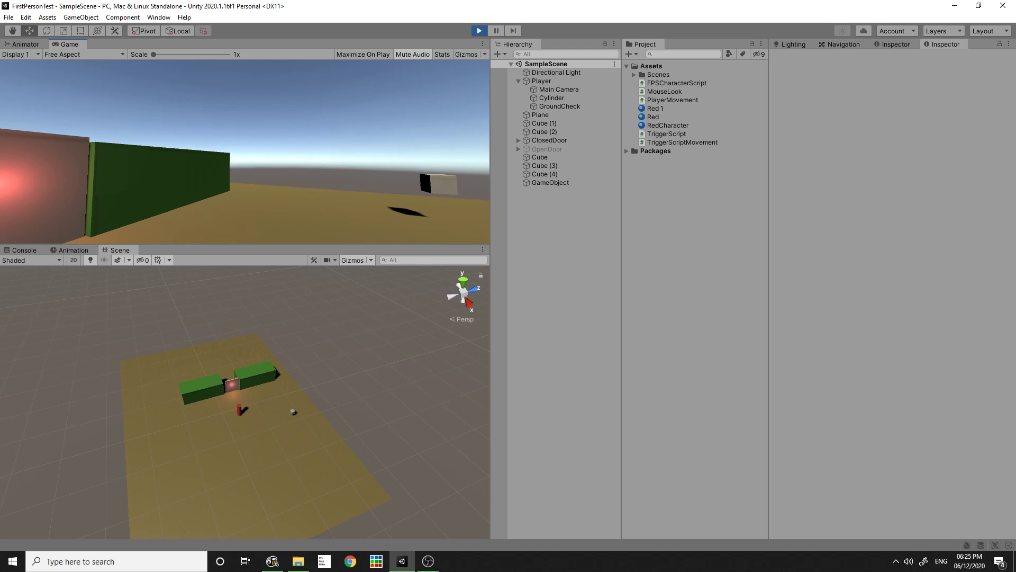
key(s)
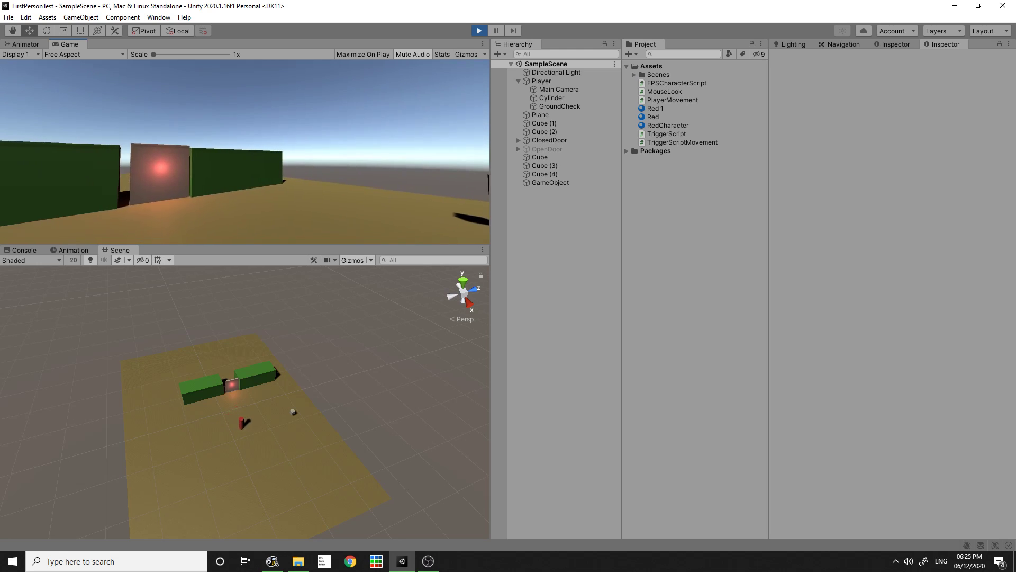
key(w)
key(a)
key(s)
key(w)
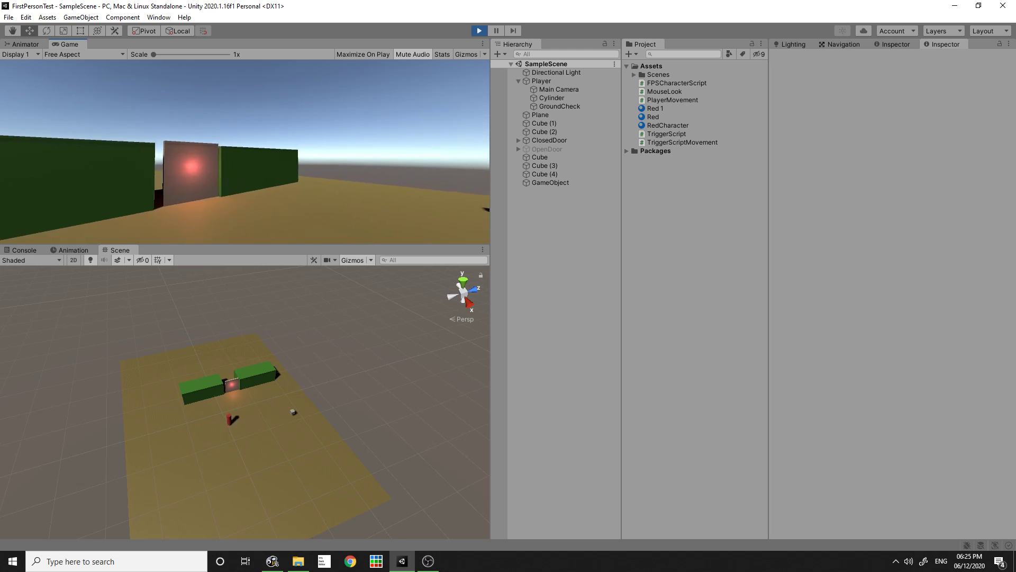
key(s)
key(w)
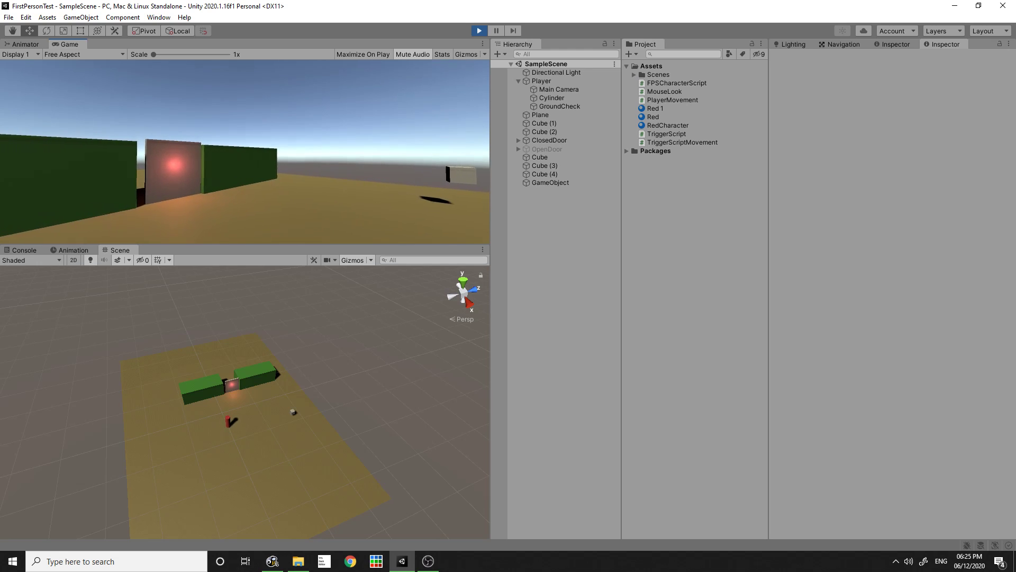
key(s)
key(w)
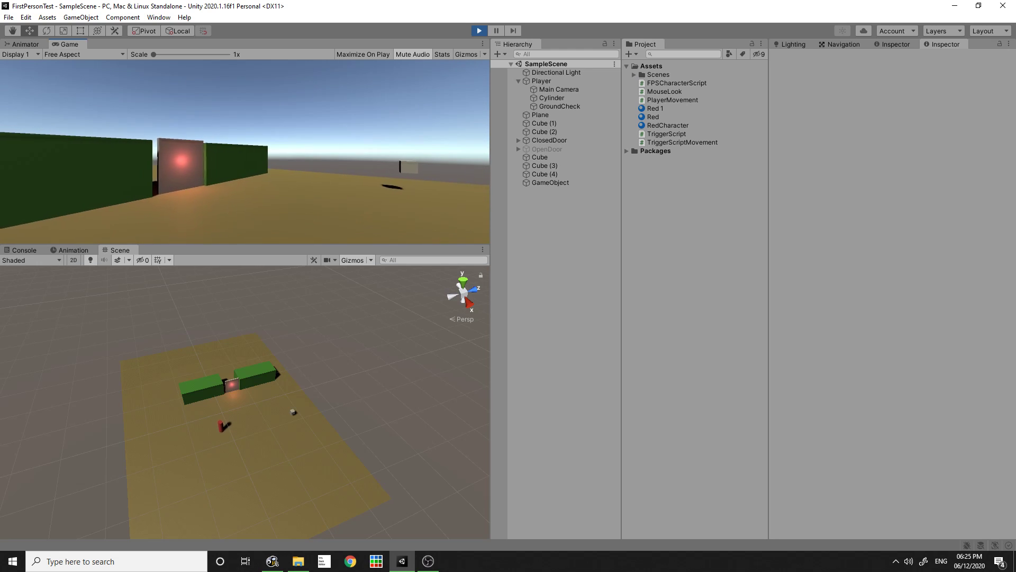
key(w)
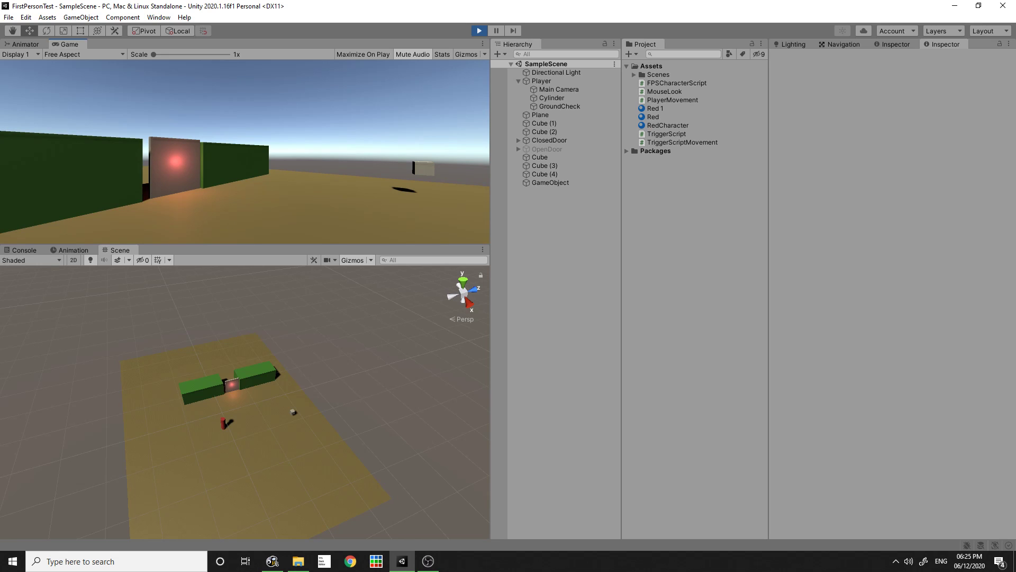
key(w)
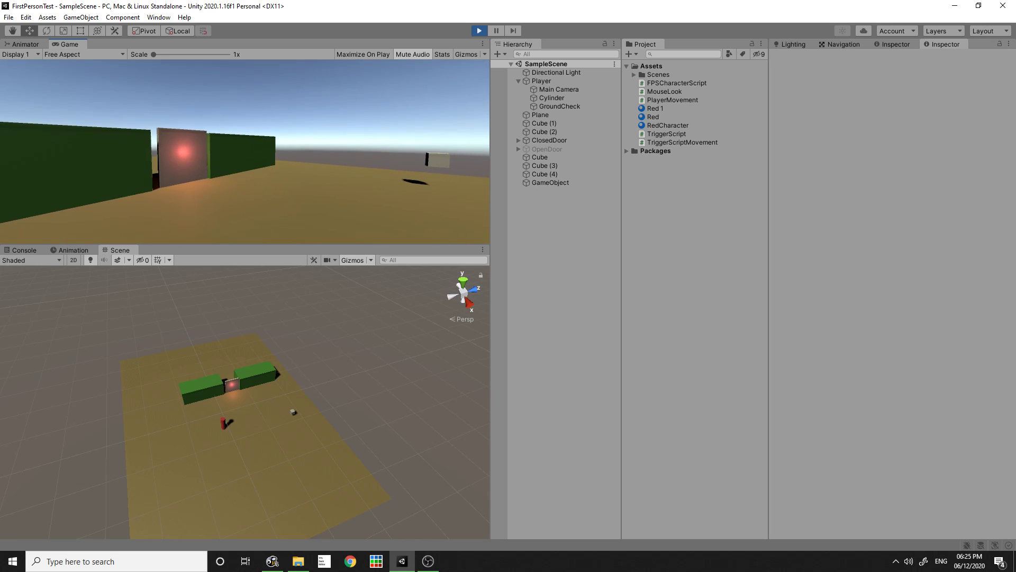
key(super)
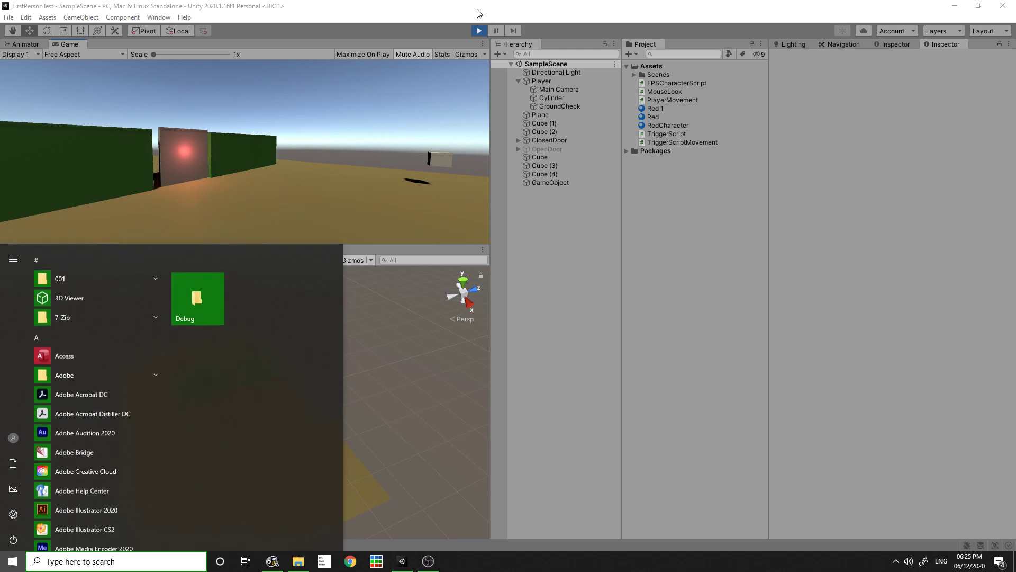
click(478, 30)
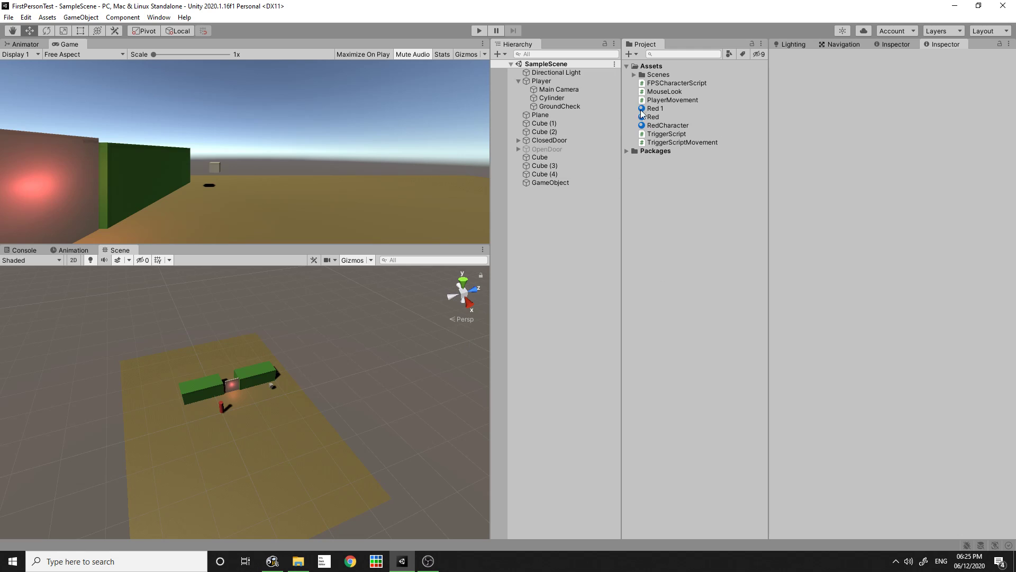
Add a new 3D cube to the scene
right_click(577, 257)
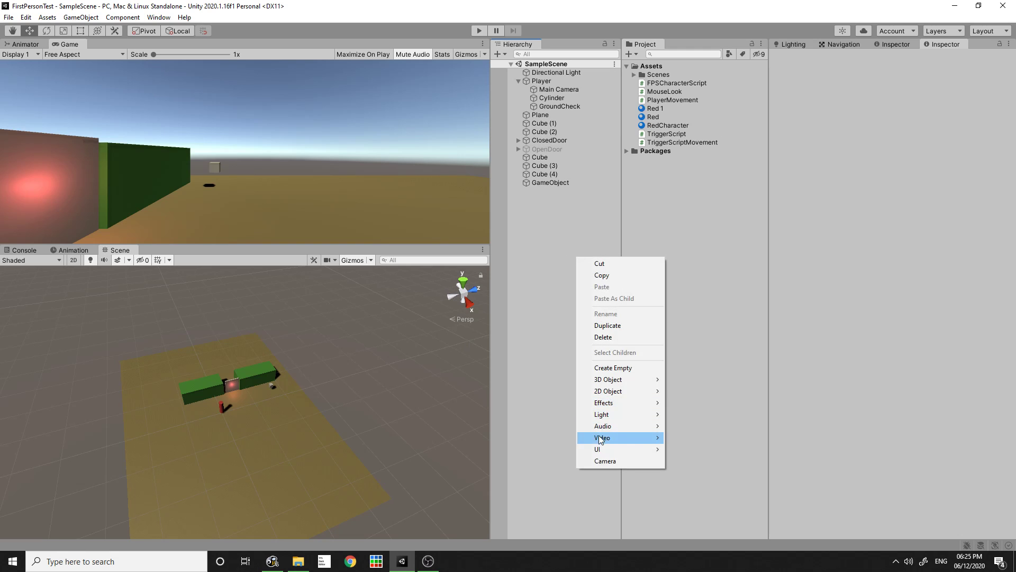
mouse_move(630, 379)
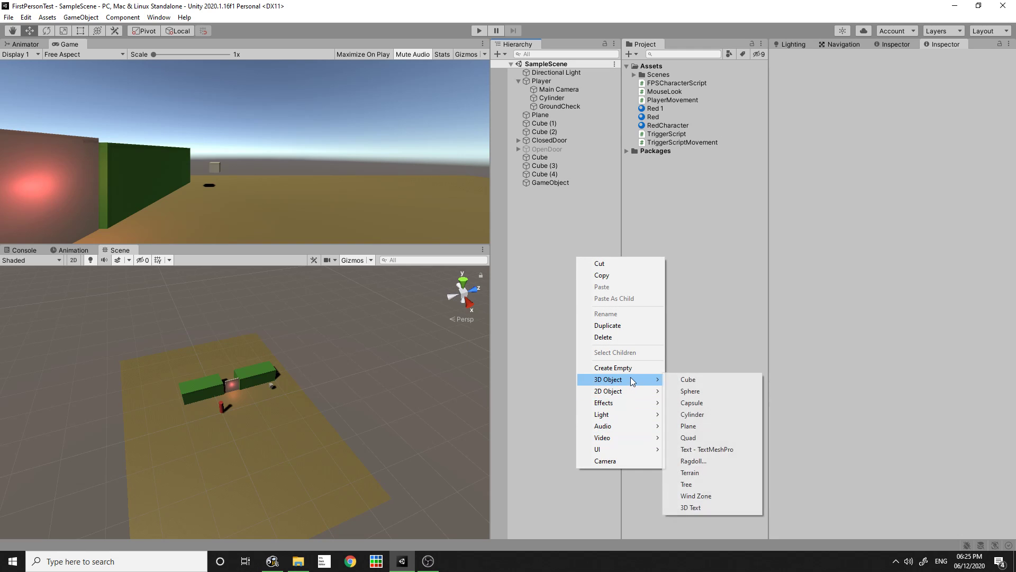
click(703, 376)
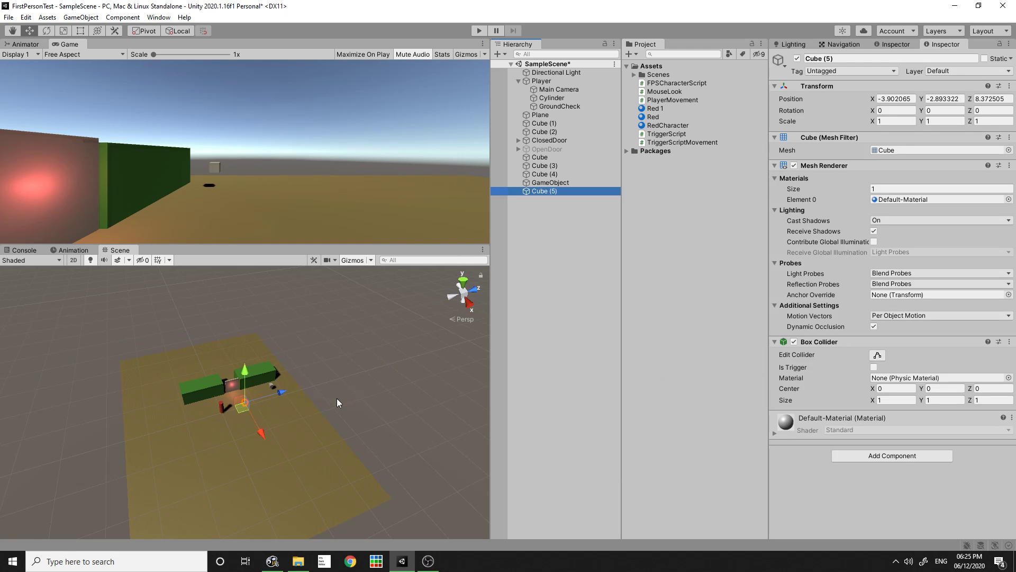
Scale the new cube down to about 0.236 in X and 0.252 in Y
key(f)
alt+drag(352, 403, 317, 424)
key(r)
drag(277, 383, 297, 435)
key(s)
Move the scaled cube above the ground in front of the door, to about X 0.27, Y 3.4, Z 4.27
key(w)
drag(258, 383, 260, 287)
drag(273, 347, 220, 410)
drag(172, 382, 293, 414)
right_drag(293, 414, 294, 417)
right_drag(371, 407, 431, 375)
key(w)
key(w)
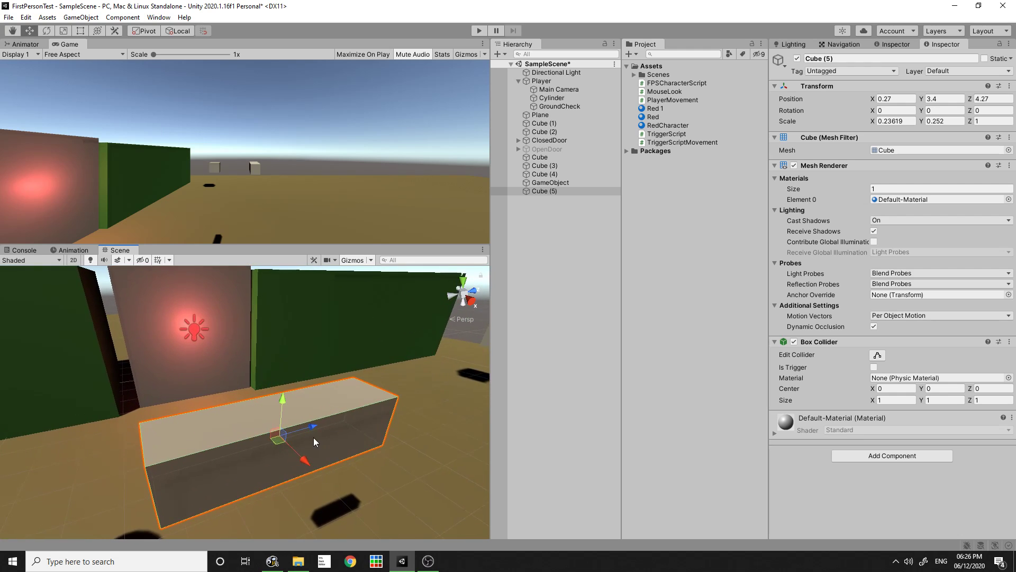
Shift the cube along its Z axis to about 4.612
right_drag(312, 440, 309, 447)
drag(311, 418, 339, 412)
right_drag(300, 453, 339, 438)
key(d)
key(s)
key(a)
drag(258, 422, 450, 363)
drag(559, 330, 289, 428)
right_drag(290, 430, 312, 456)
key(d)
key(s)
key(a)
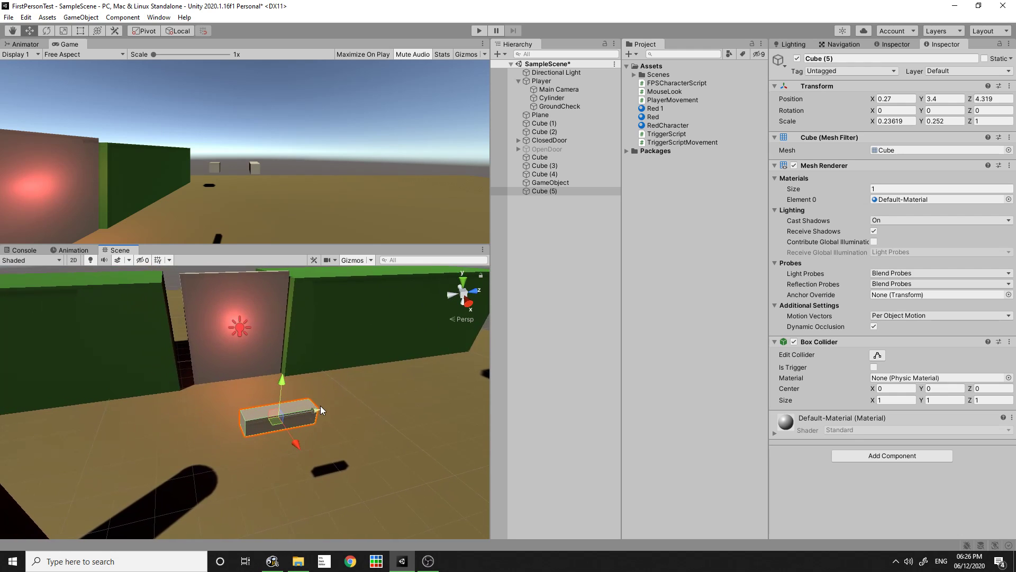
drag(320, 411, 335, 407)
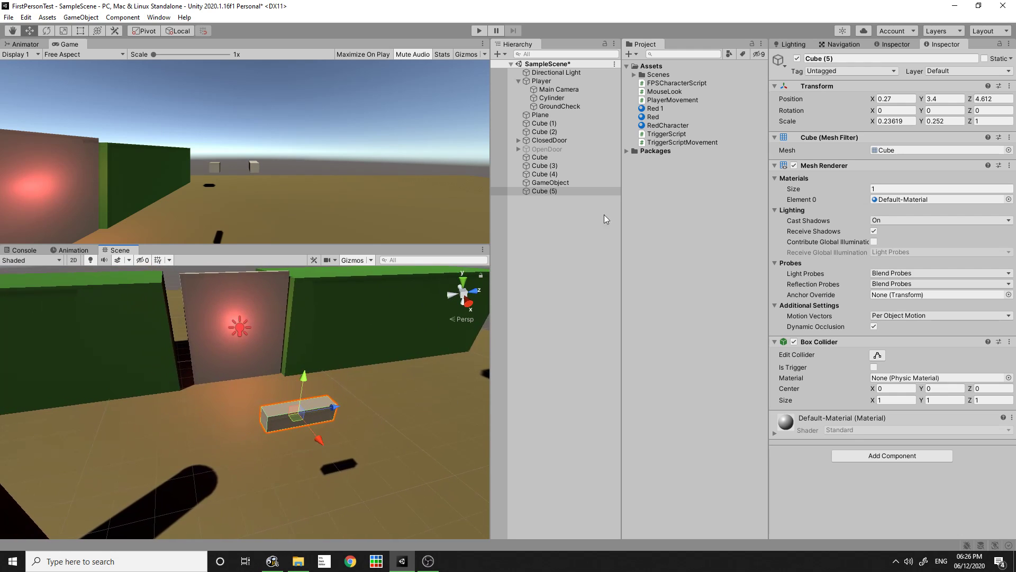
Apply the RedCharacter material to the new cube
drag(664, 126, 304, 407)
click(646, 199)
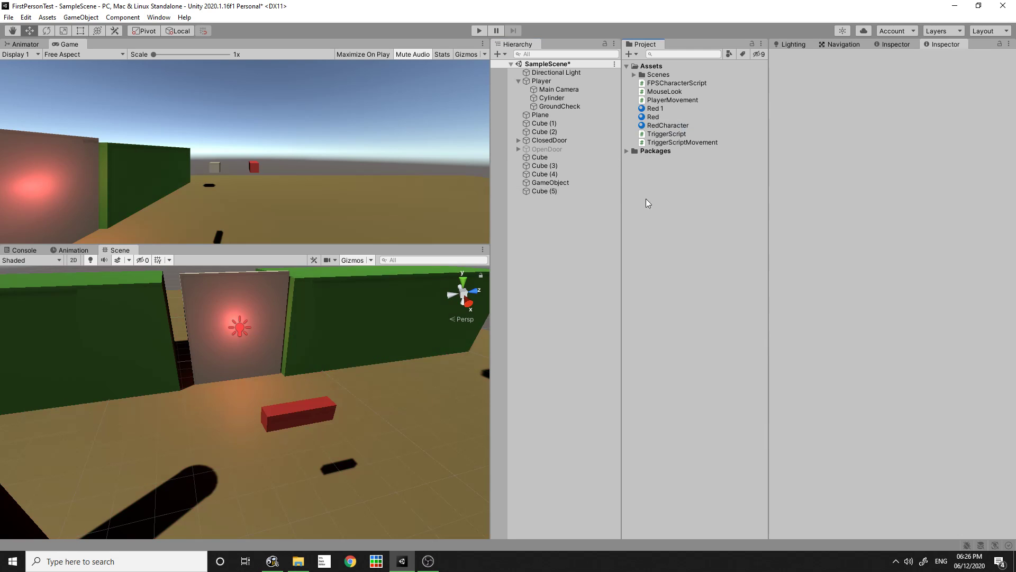
click(319, 406)
right_drag(282, 465, 310, 491)
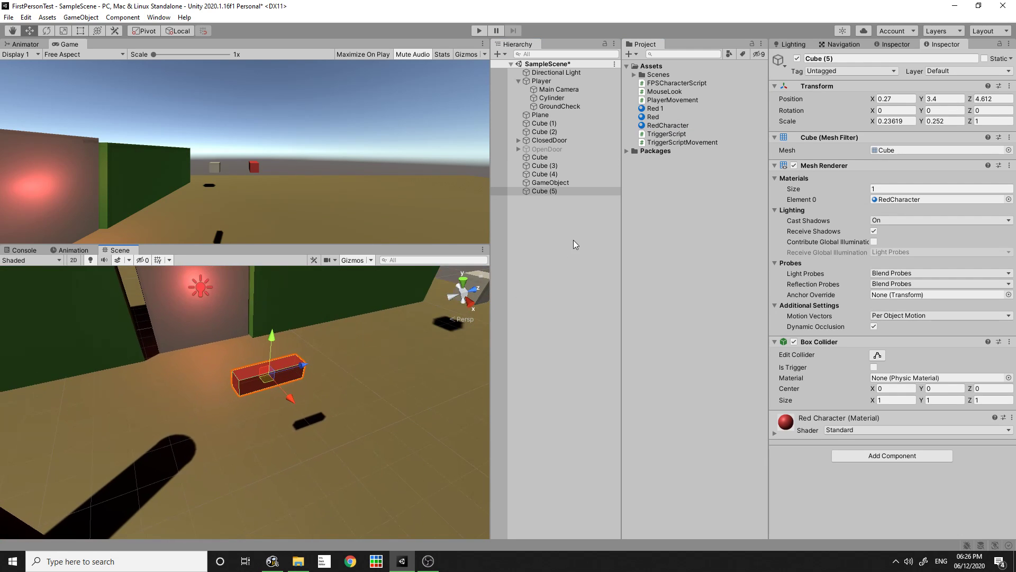
Rename the red cube as Projectile
click(548, 194)
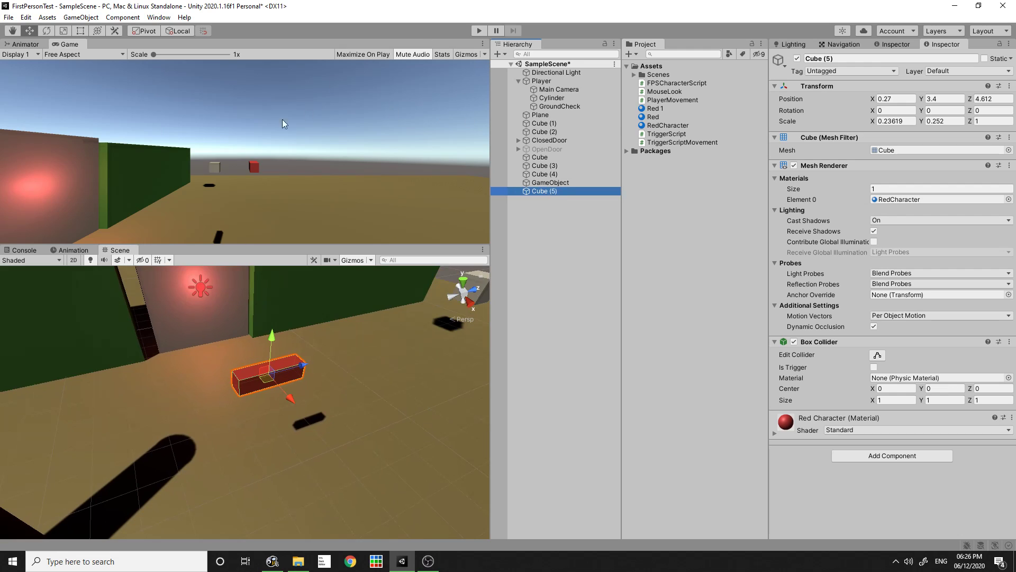
click(544, 192)
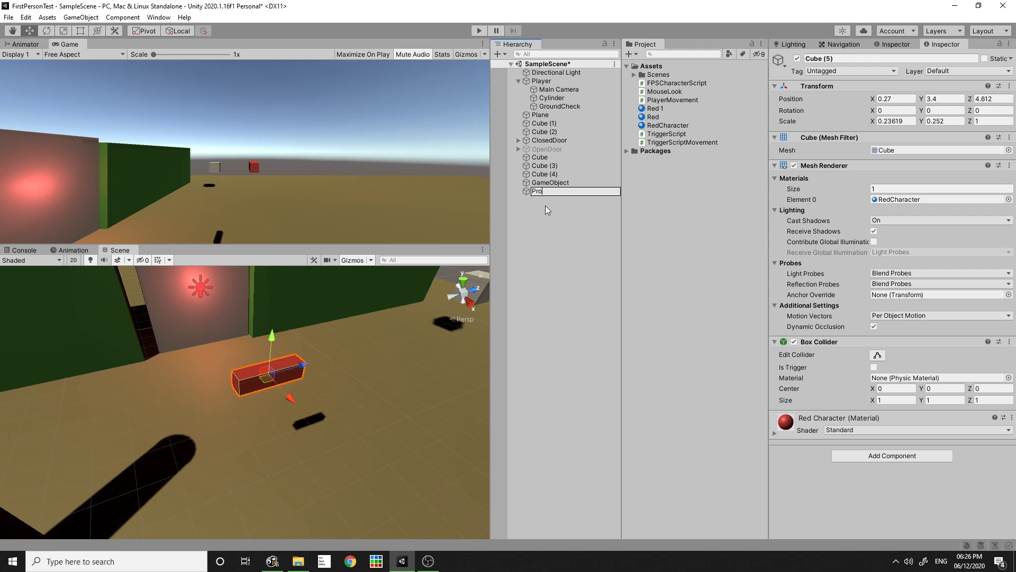
text(le)
click(558, 243)
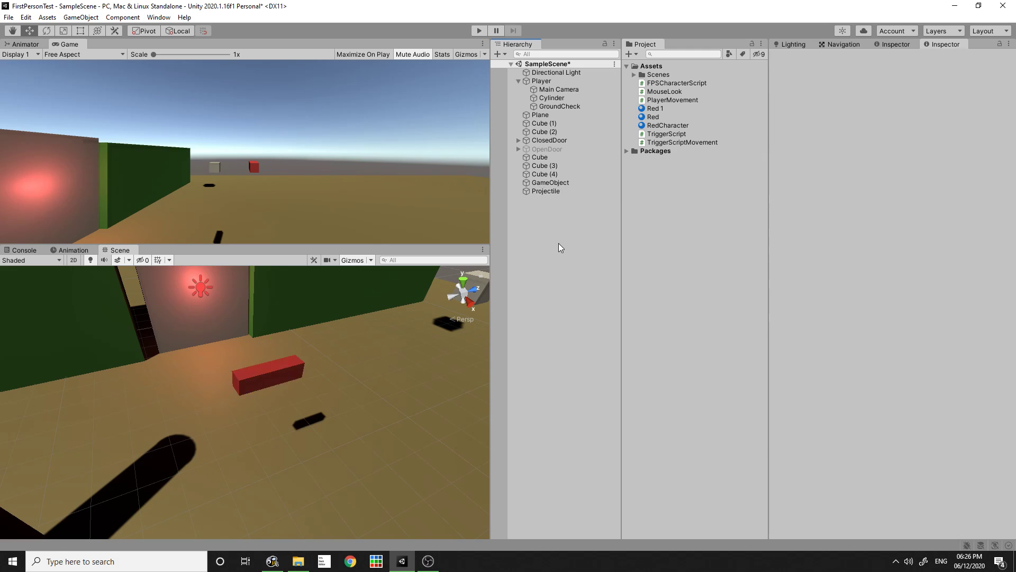
Create a prefab from the Projectile object in the Assets folder
drag(546, 193, 677, 153)
click(674, 100)
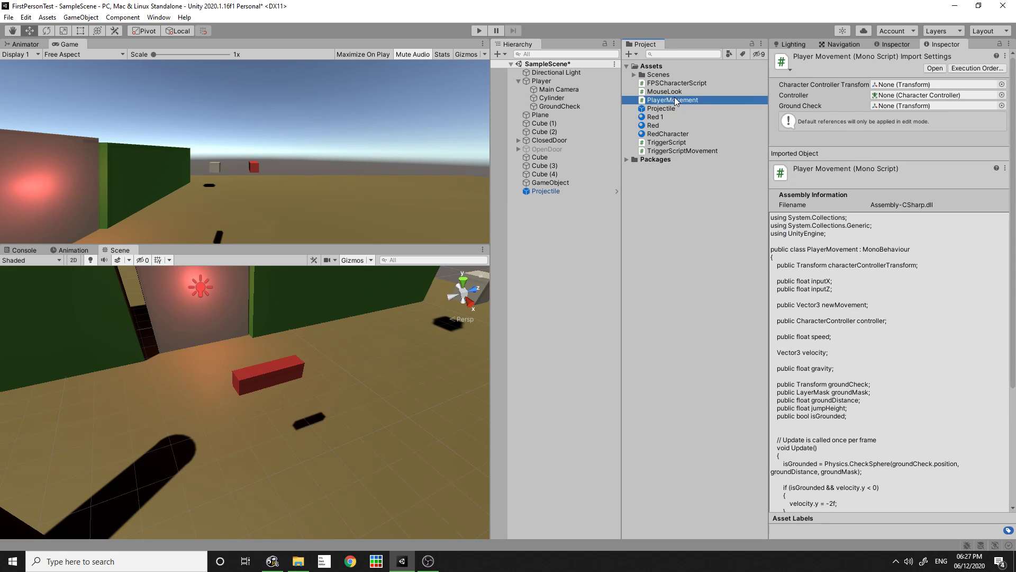
click(656, 109)
Add two more Projectile prefab instances to the scene, moving the first one to about -0.358 in X
drag(691, 110, 555, 305)
scroll(297, 344, up, 5)
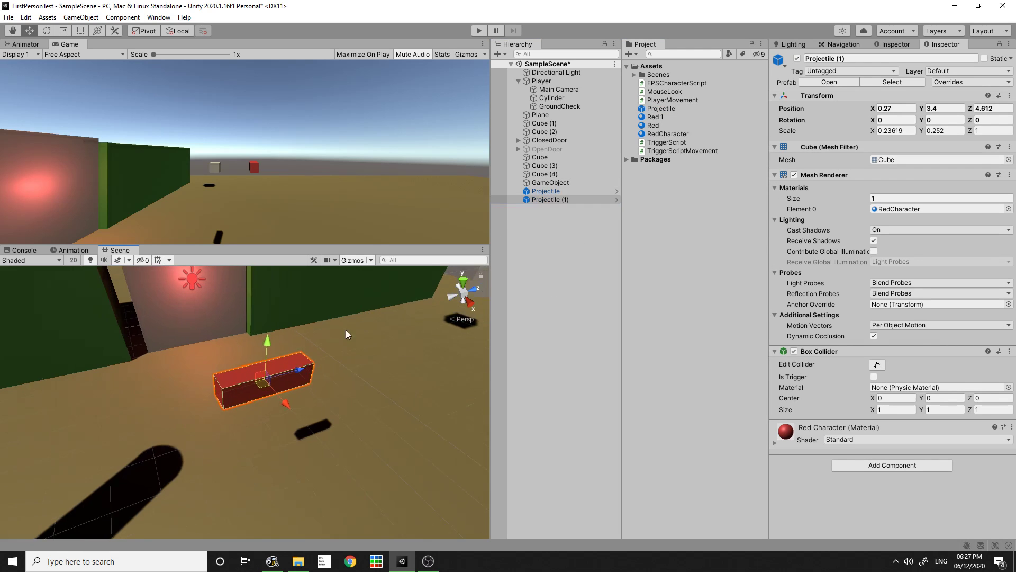
drag(258, 430, 220, 364)
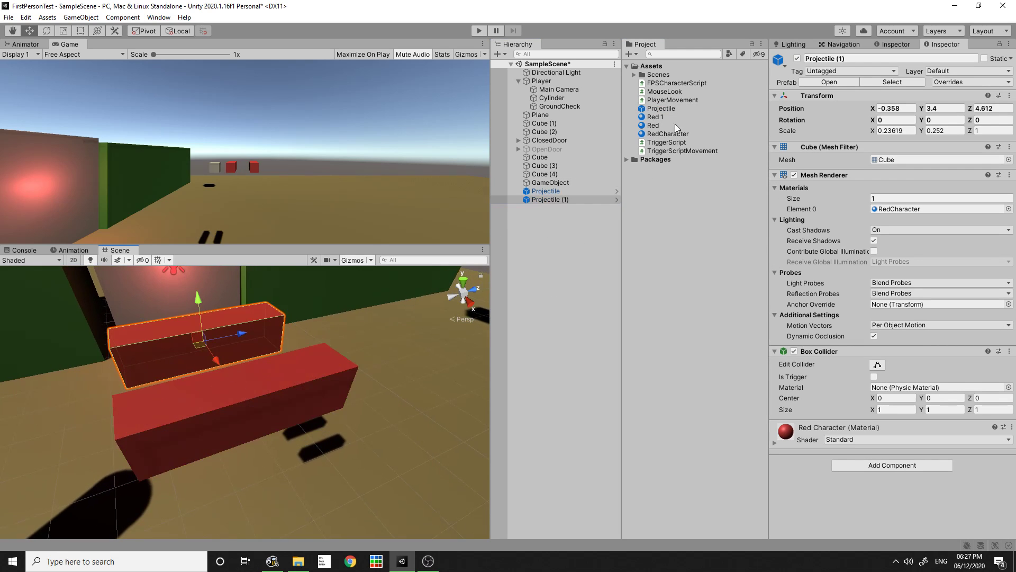
drag(671, 112, 392, 389)
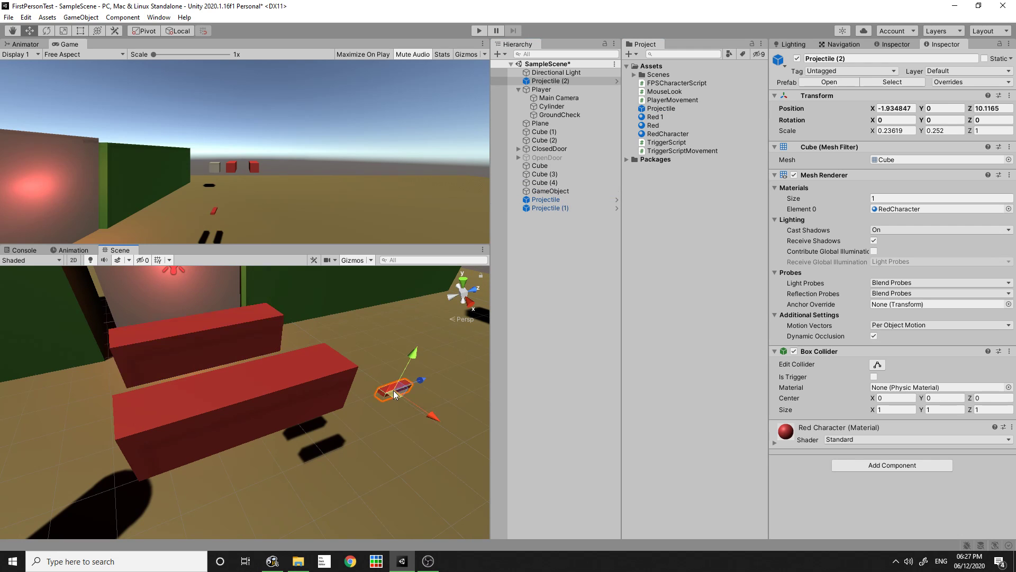
Delete both extra Projectile instances and select the original one
key(Delete)
click(245, 341)
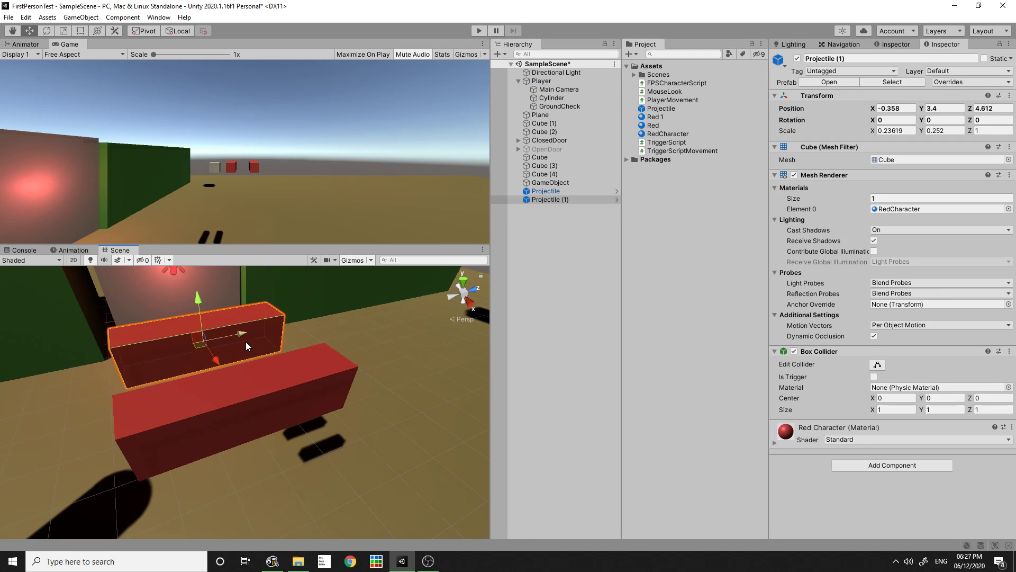
key(Delete)
click(253, 408)
scroll(297, 377, down, 5)
scroll(296, 376, down, 7)
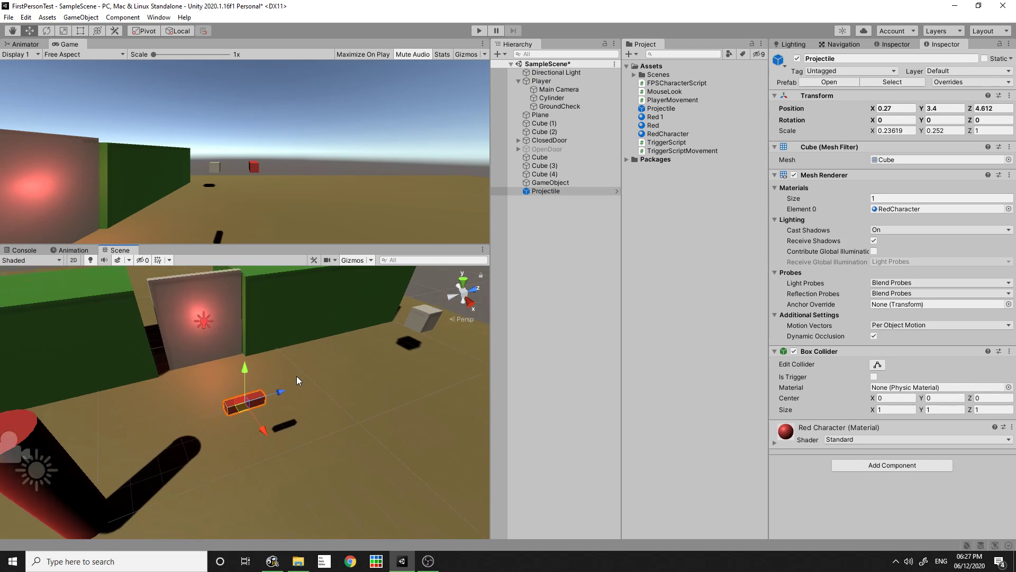
scroll(297, 376, up, 4)
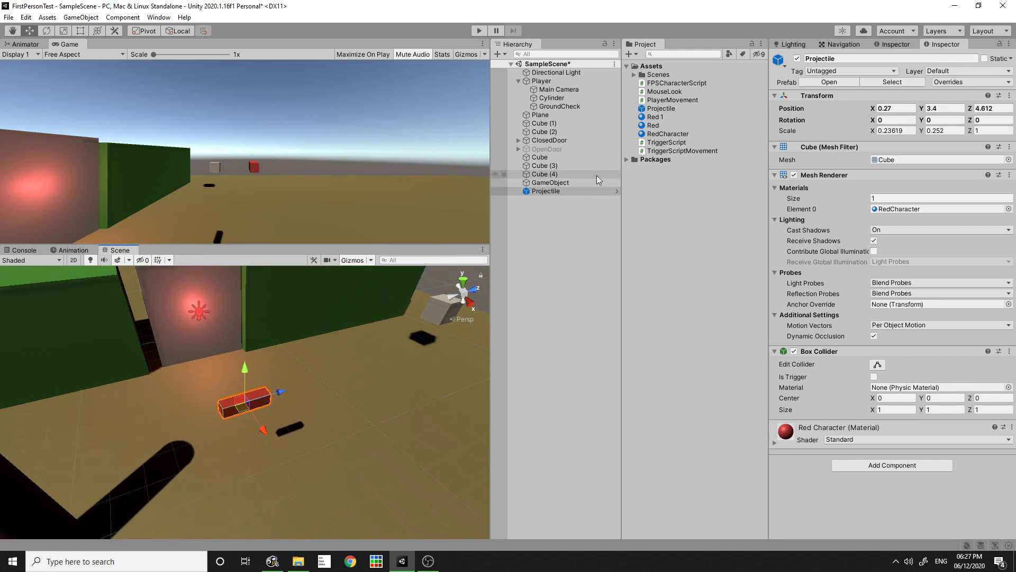
Delete the remaining Projectile instance from the scene and open the Projectile prefab for editing
key(Delete)
scroll(305, 353, down, 5)
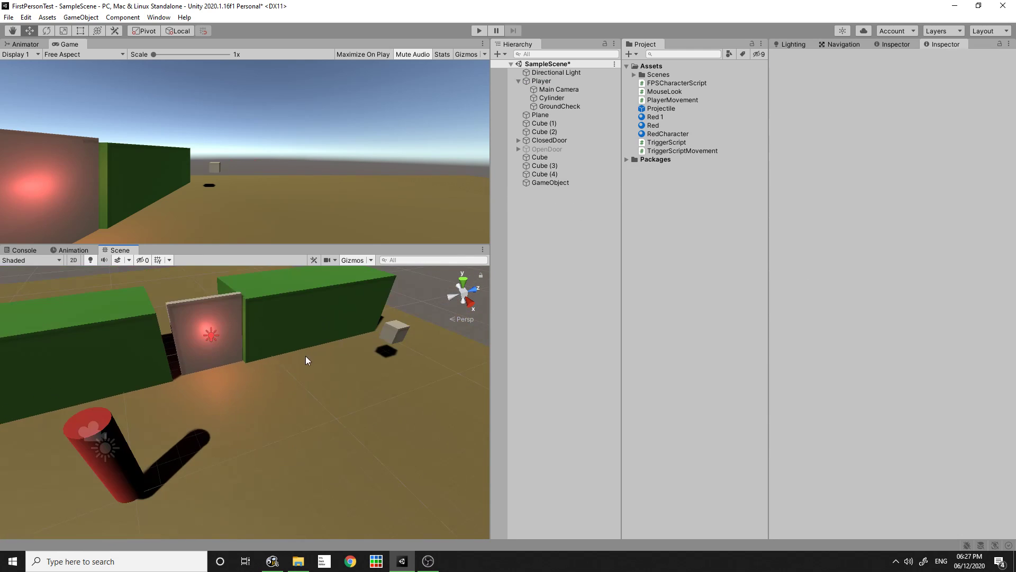
click(669, 107)
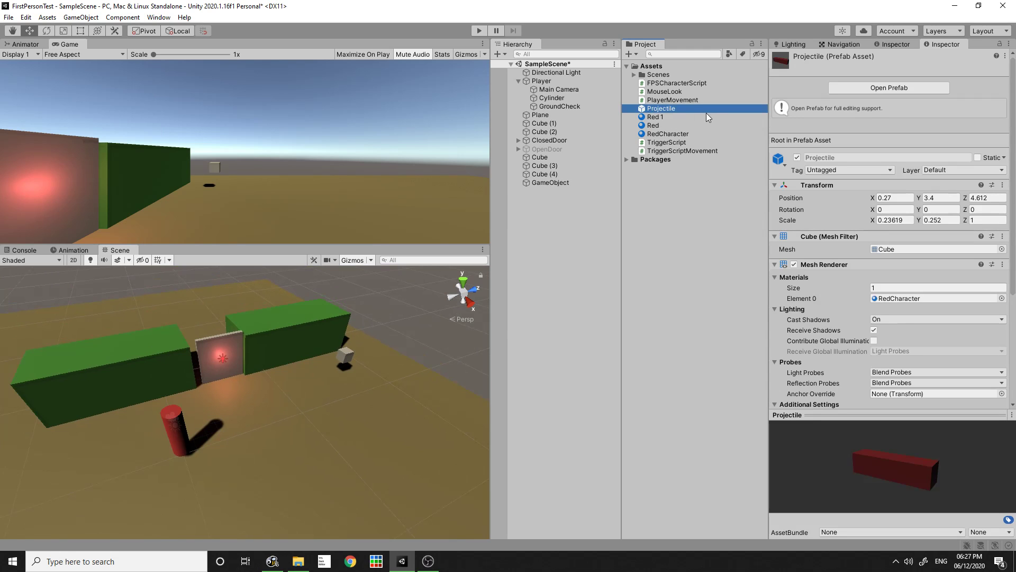
double_click(677, 110)
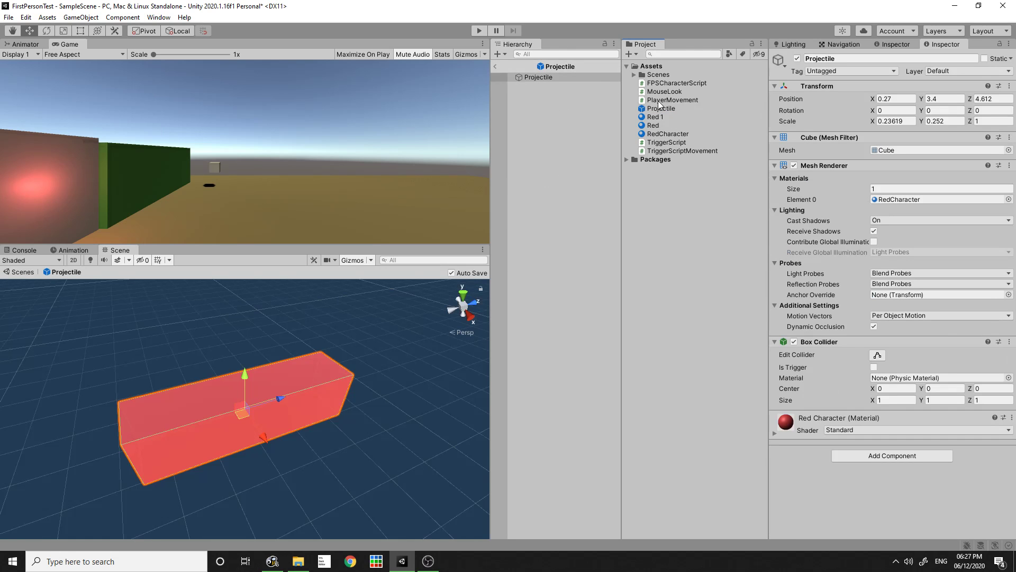
scroll(206, 383, down, 3)
scroll(210, 431, up, 3)
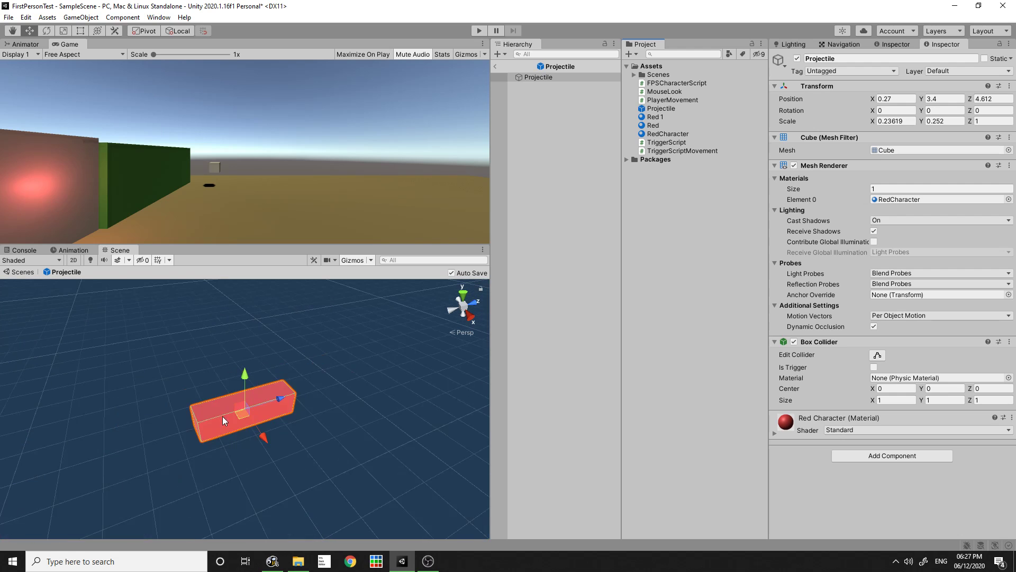
alt+drag(290, 397, 294, 375)
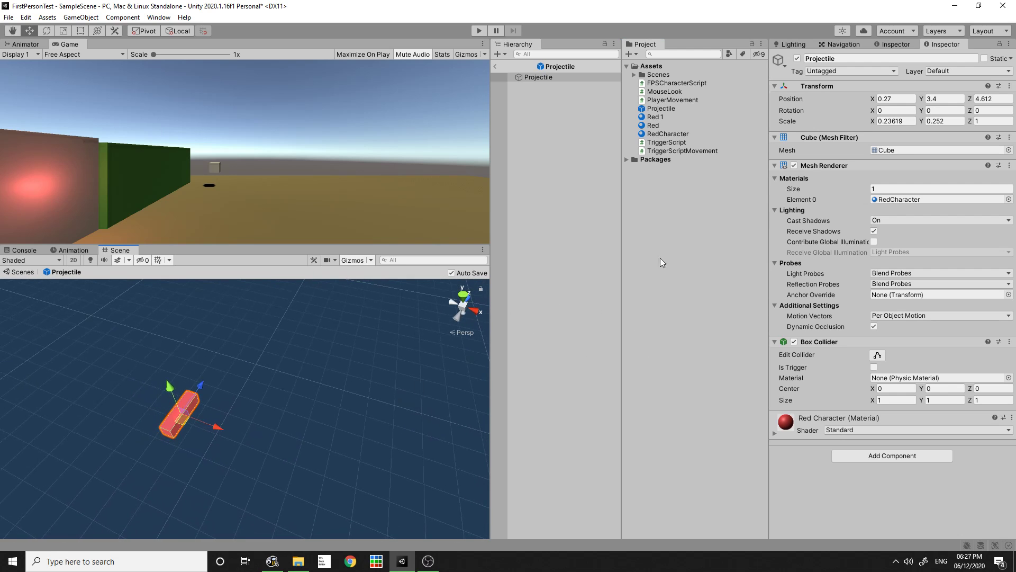
Set the Projectile prefab's position to 0, 0, 0 and return to the scene
click(894, 98)
text(0)
key(Tab)
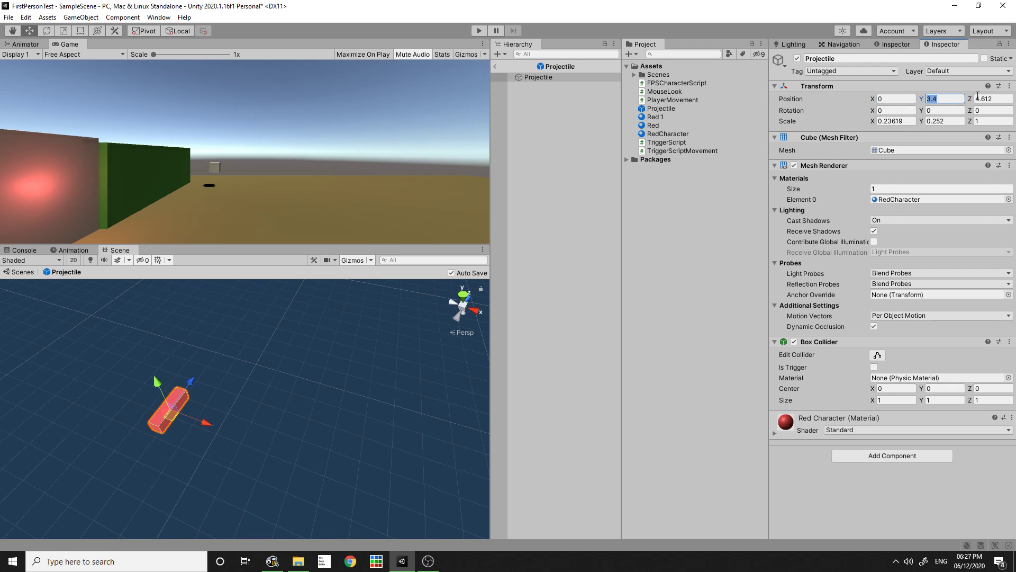
text(0)
click(1007, 97)
text(0)
right_drag(344, 421, 808, 462)
key(f)
right_drag(277, 422, 184, 349)
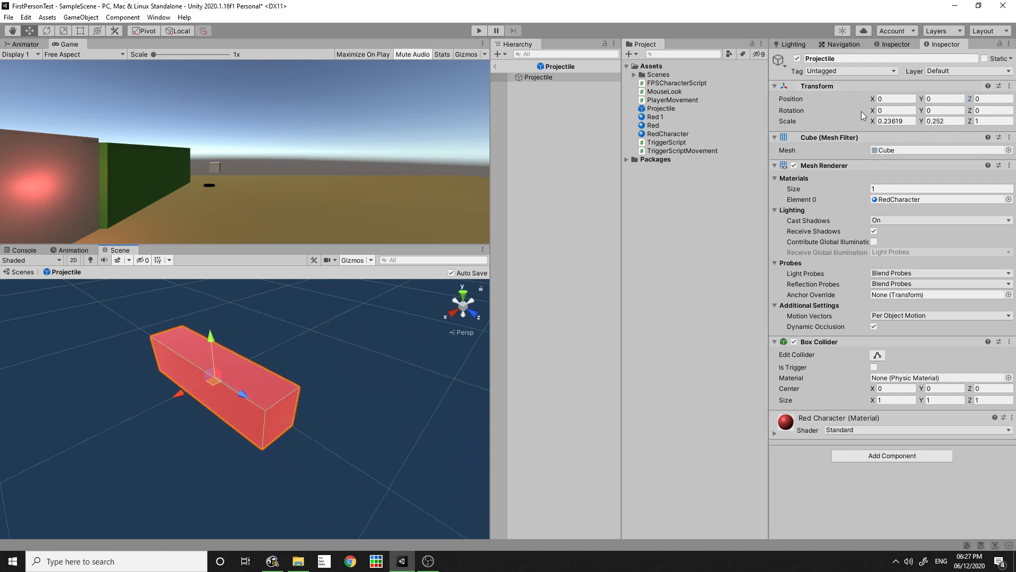
click(662, 218)
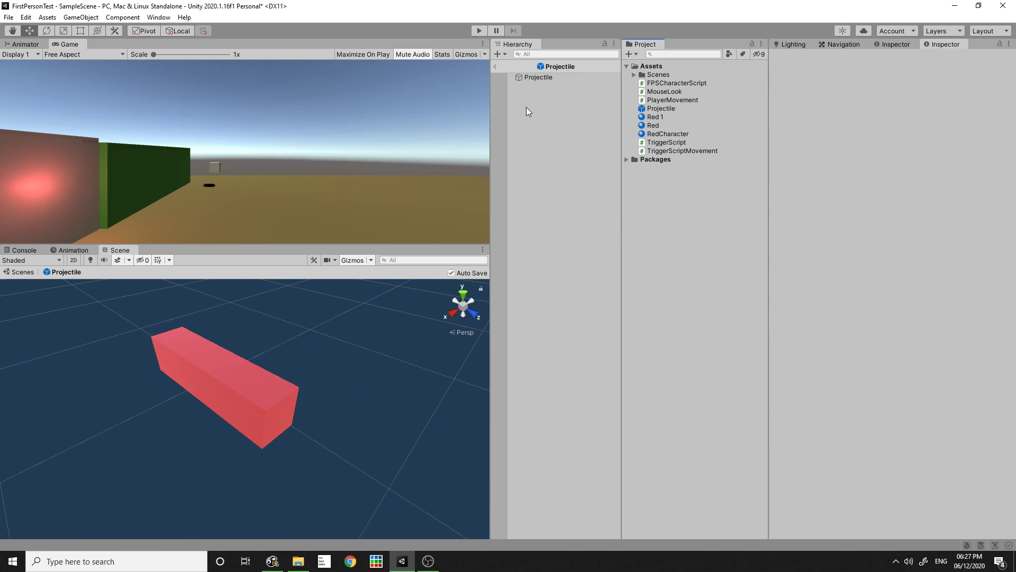
click(497, 70)
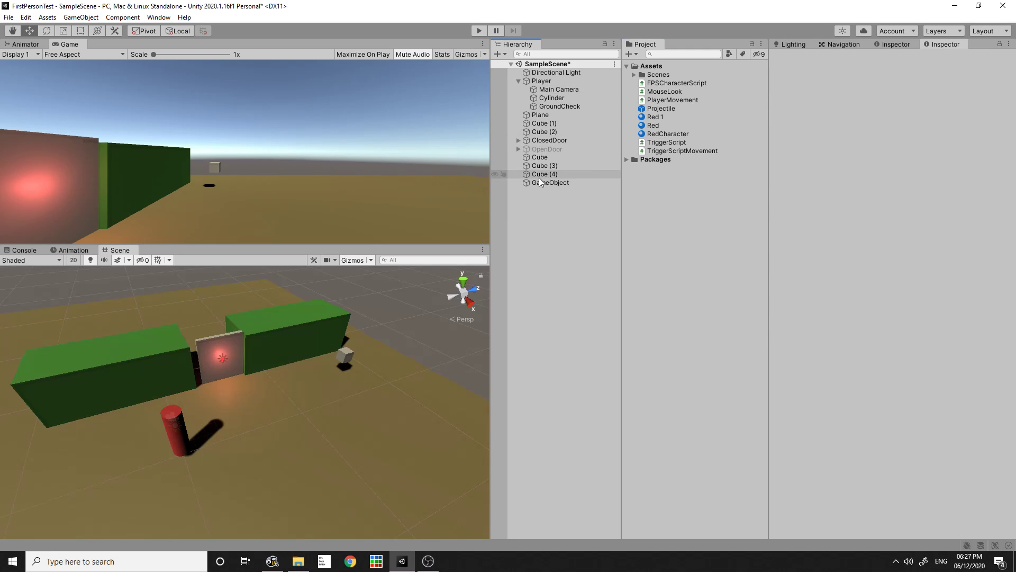
Create a new script named ShooterController and add it as a component to the Player object
click(554, 81)
right_drag(241, 397, 181, 468)
key(w)
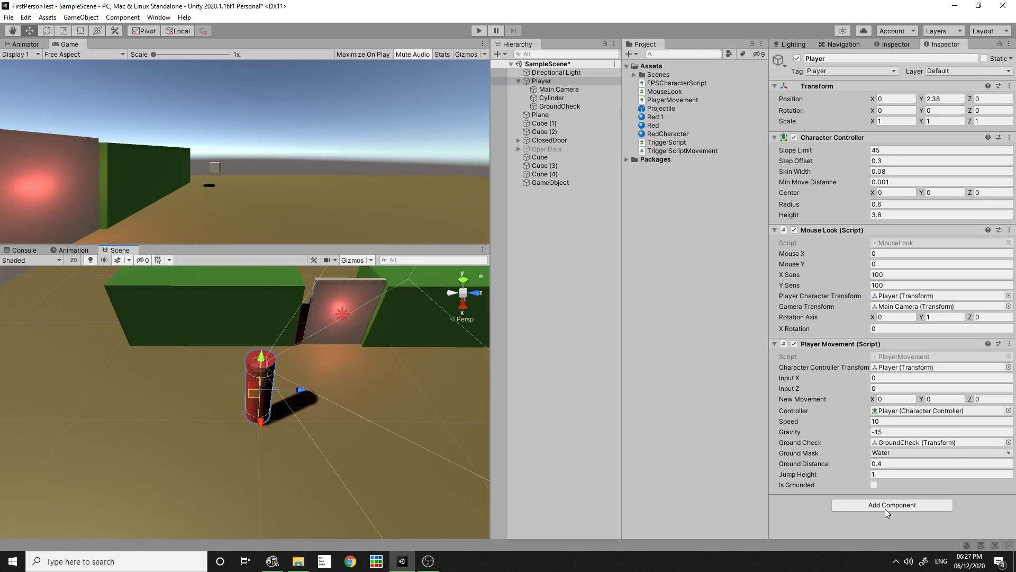
click(885, 505)
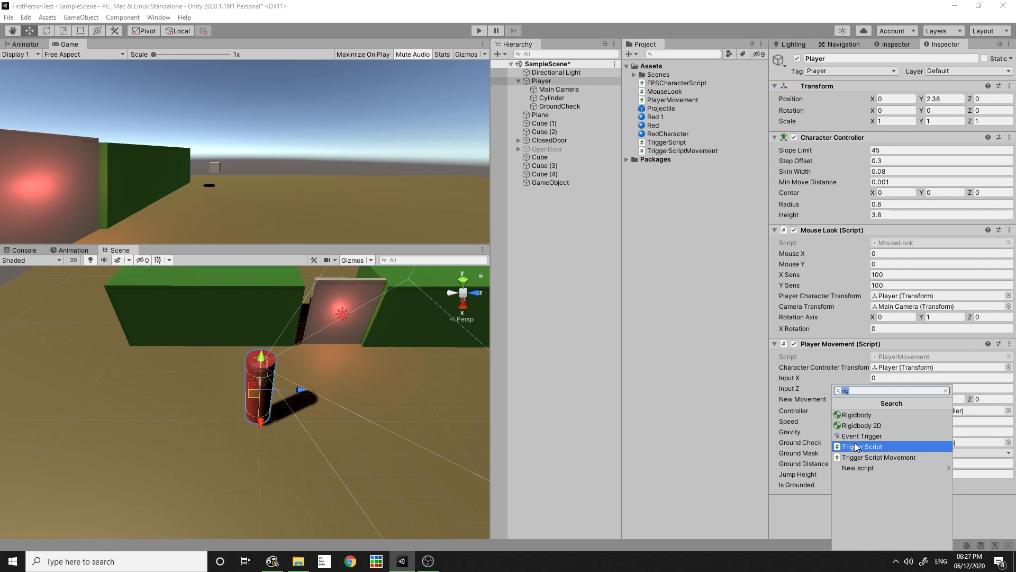
text(Shoot)
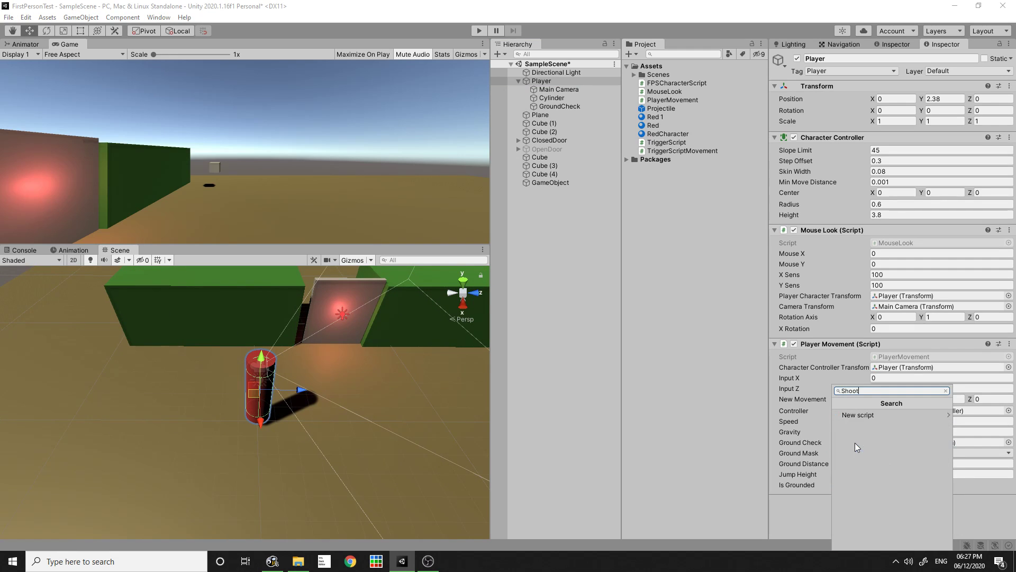
text(erController)
key(ctrl+a)
click(890, 415)
click(891, 535)
scroll(854, 439, down, 1)
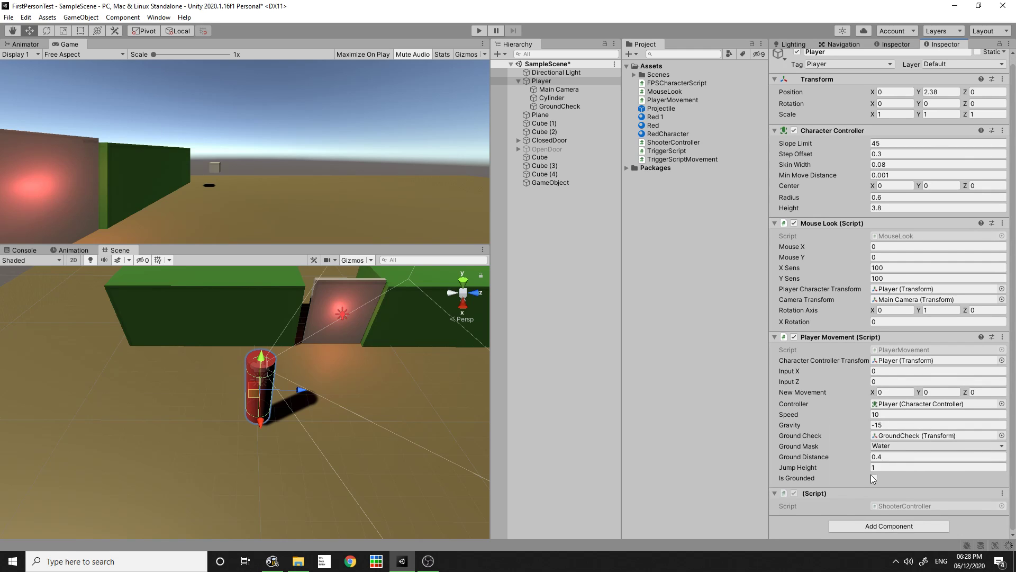
Open the ShooterController script in Visual Studio, changing the project's target to .NET Framework 4.6.1
double_click(901, 507)
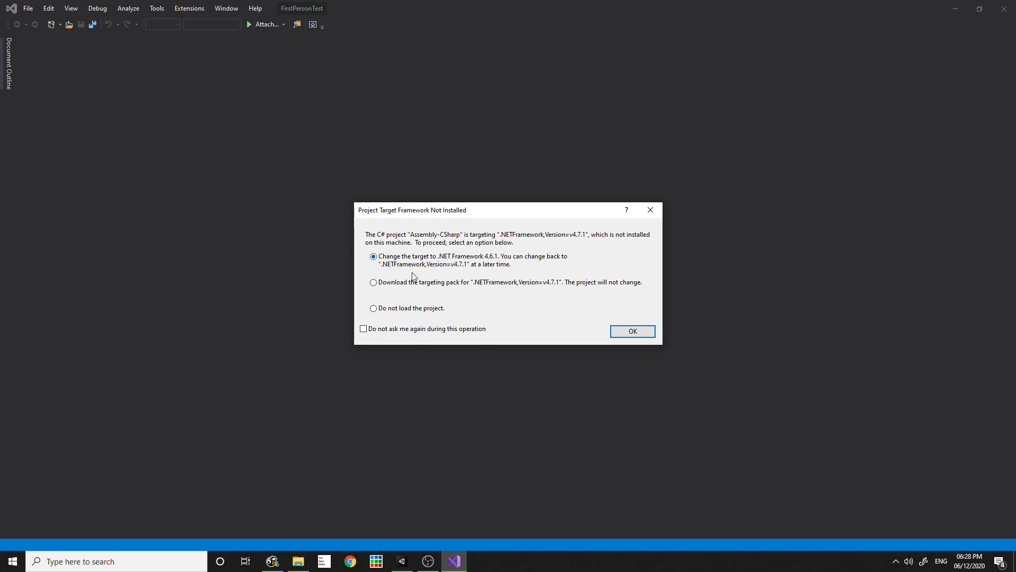
click(617, 329)
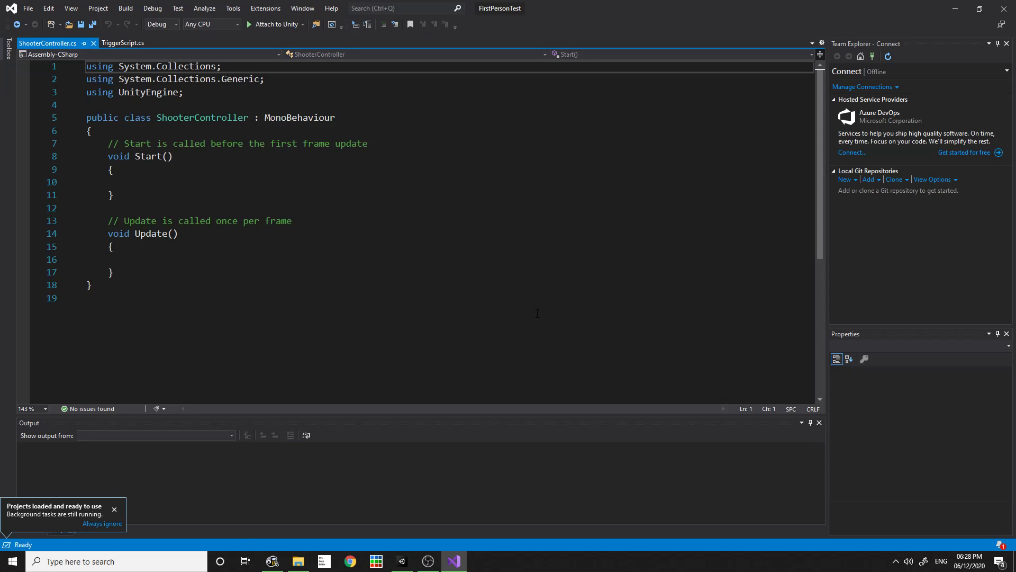
click(157, 183)
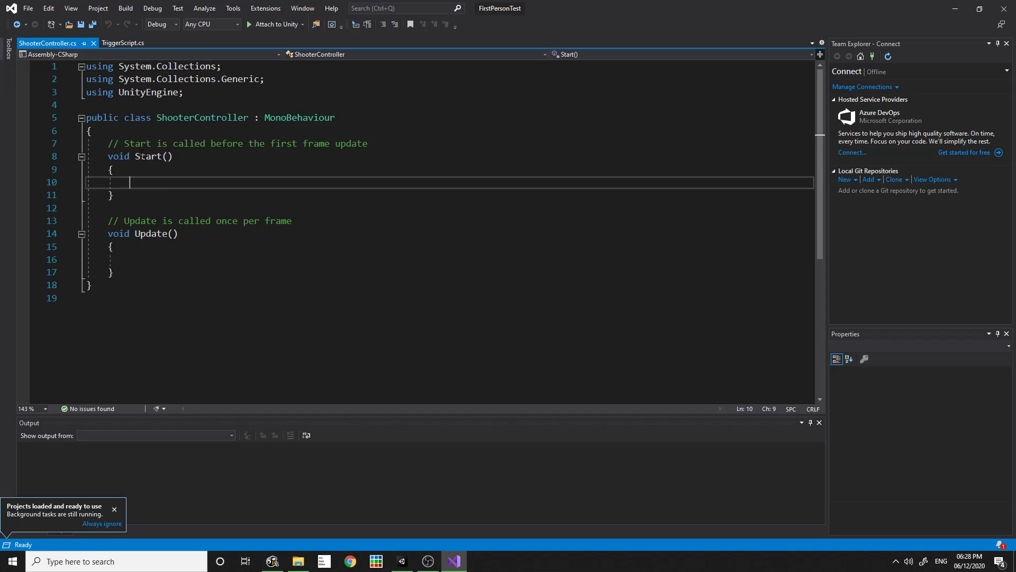
double_click(233, 117)
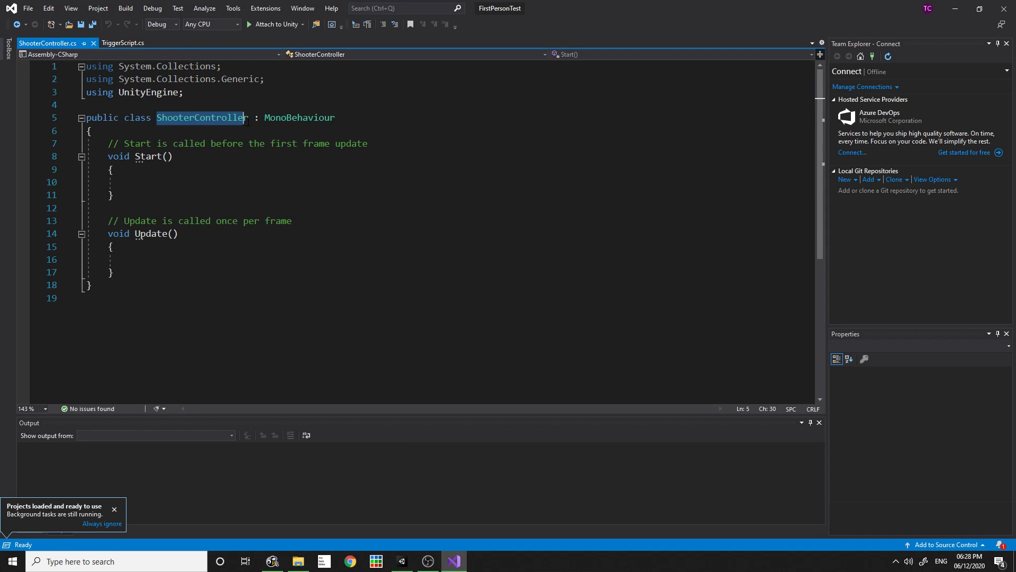
Switch to Unity, inspect the Projectile prefab asset, and return to Visual Studio
click(455, 561)
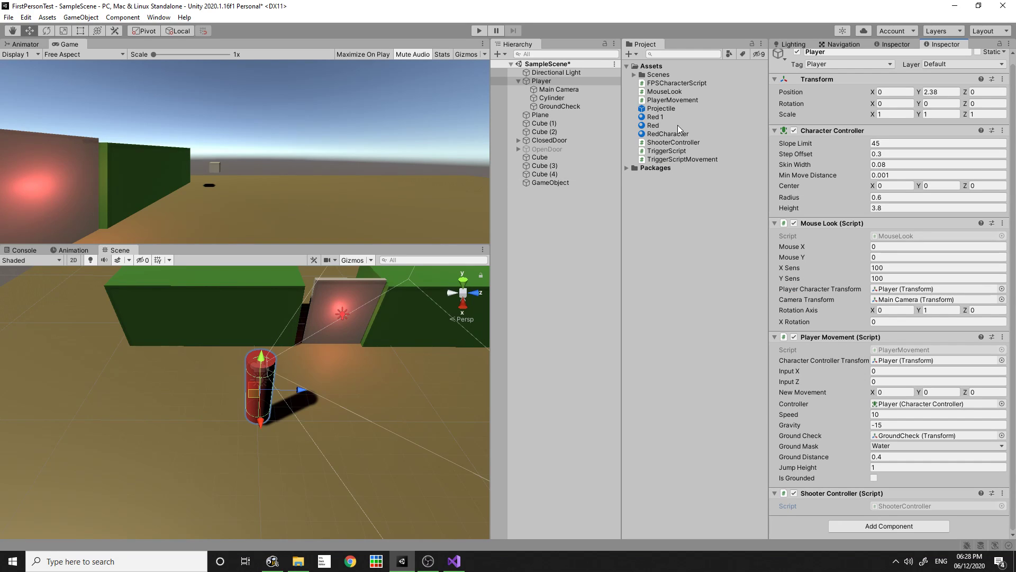
click(664, 109)
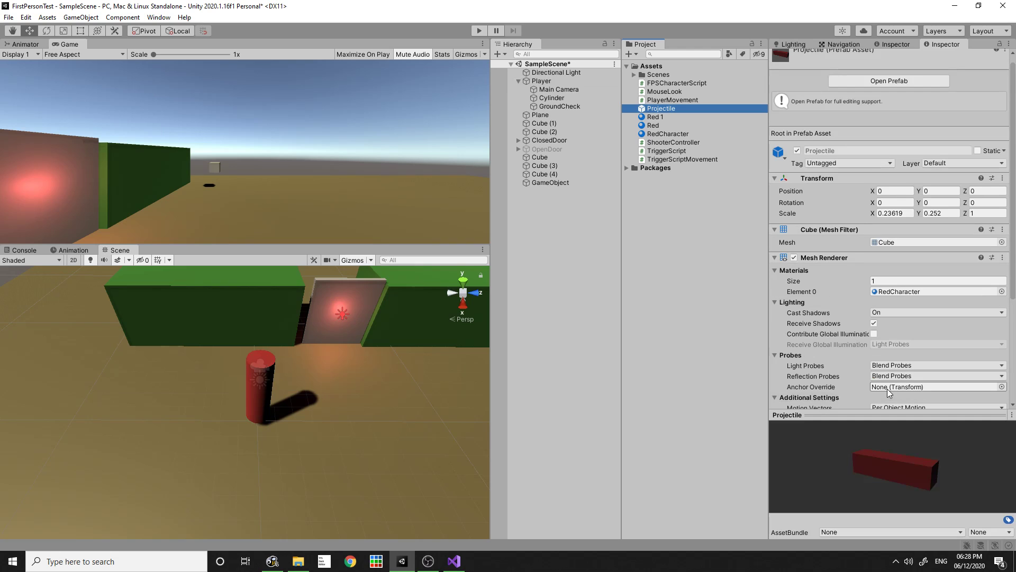
click(454, 561)
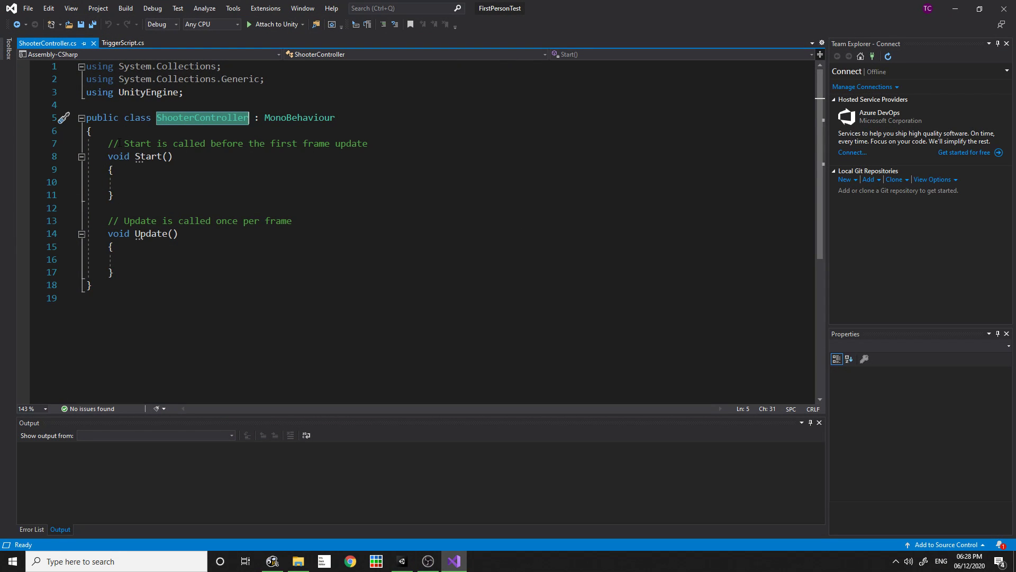
Declare a public GameObject field named projectilePrefab at the start of the ShooterController class and save the script
click(119, 143)
click(453, 127)
key(Return)
key(Return)
key(Up)
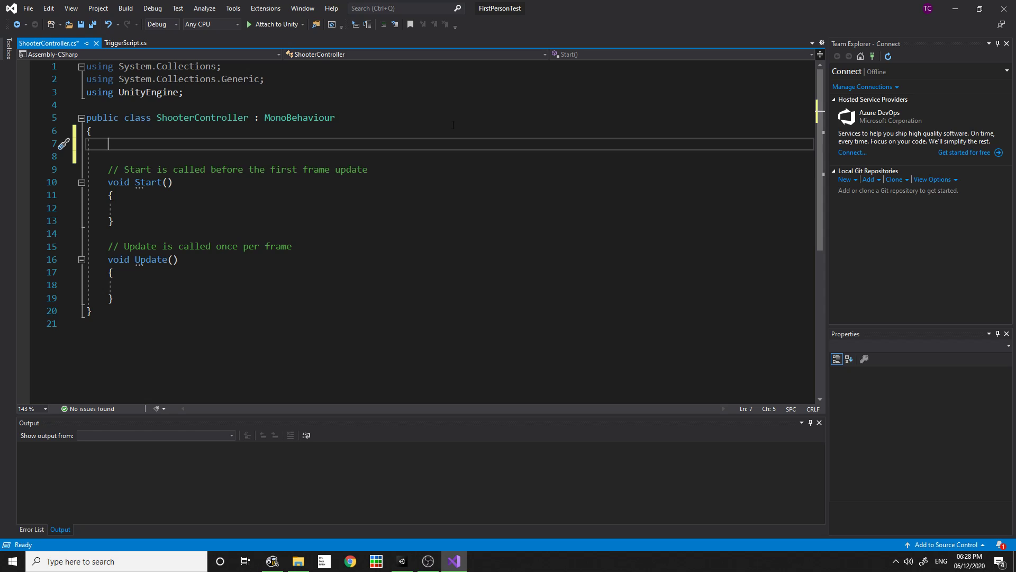
text(p)
key(BackSpace)
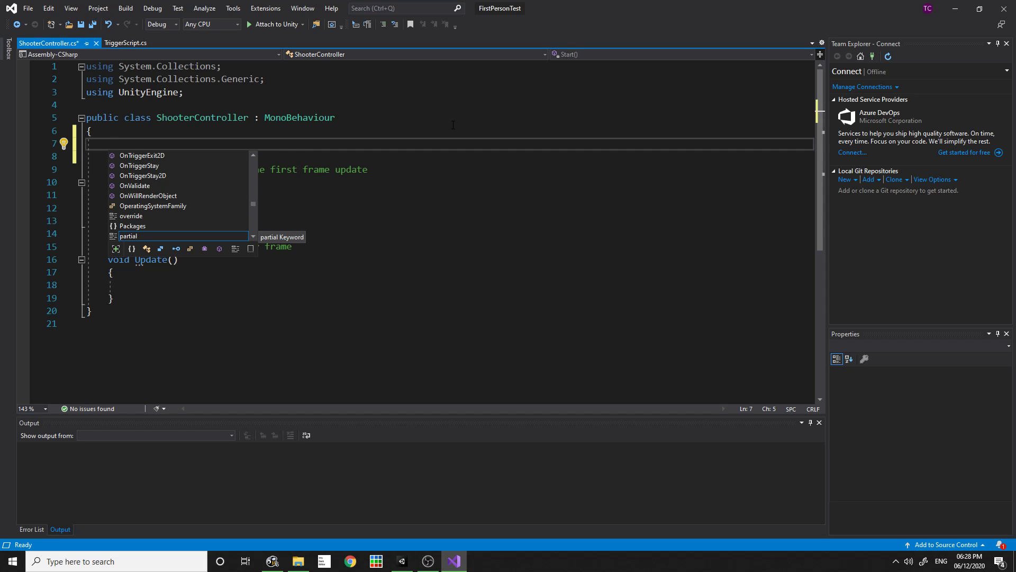
text(public )
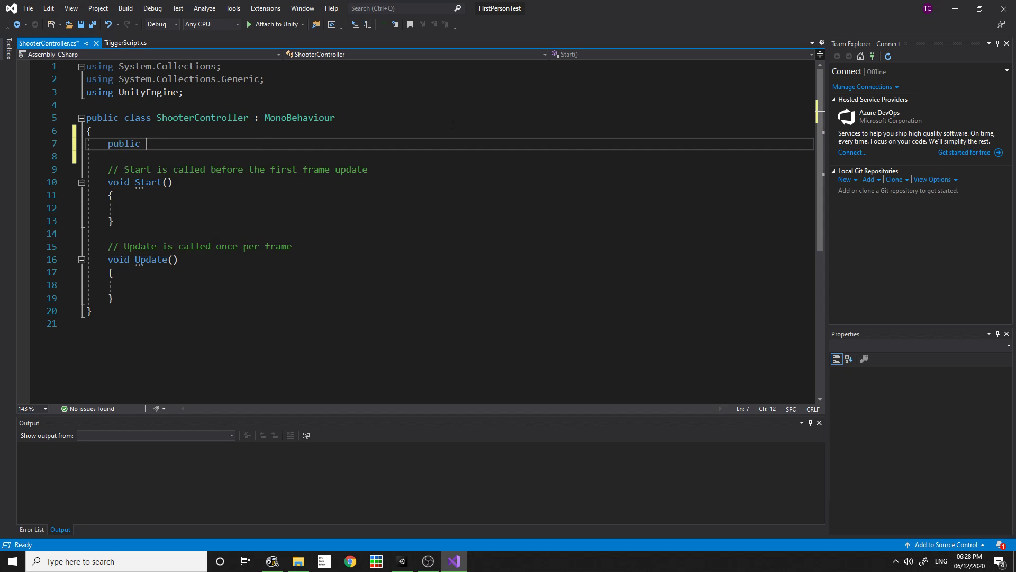
text(GameObject )
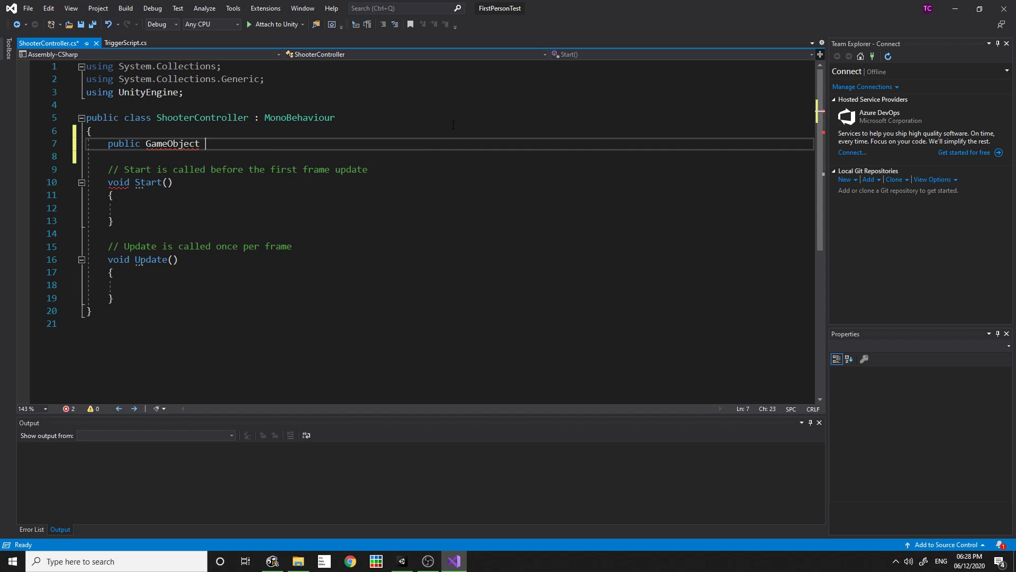
text(prohe)
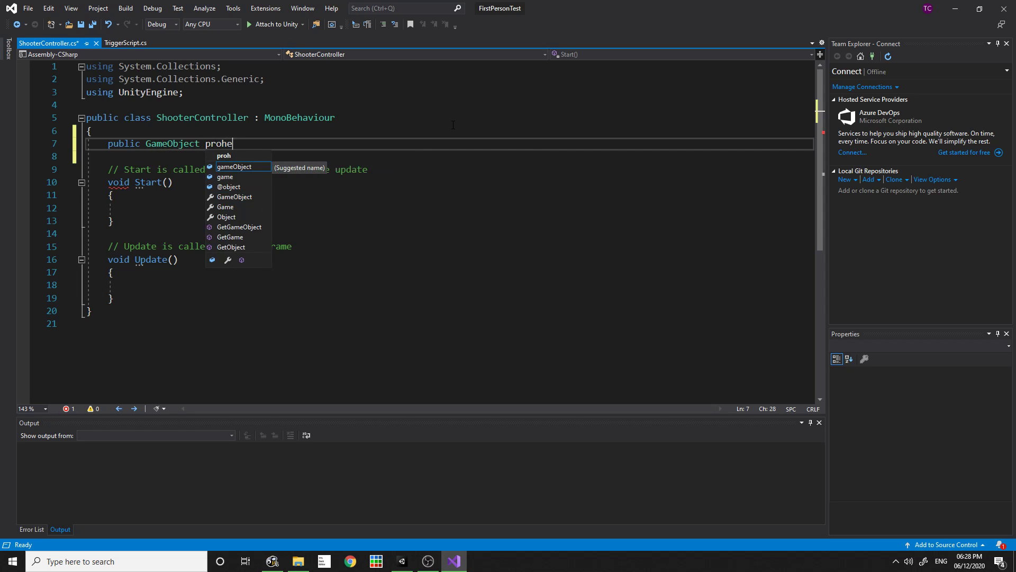
text(ctil)
key(BackSpace)
key(BackSpace)
text(ile)
key(Left)
key(Left)
key(Left)
key(Left)
key(BackSpace)
text(j)
key(Right)
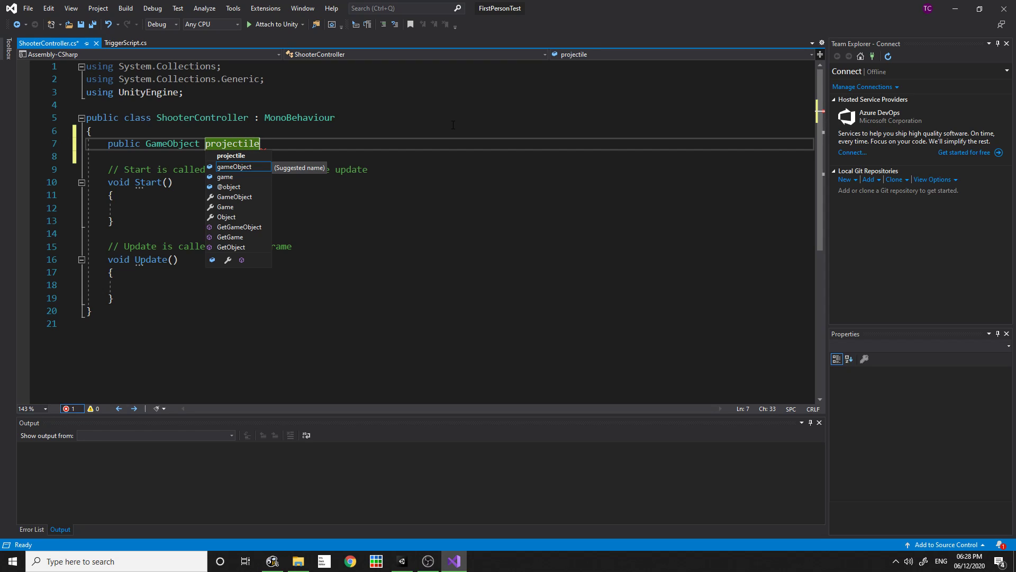
text(Prefab;)
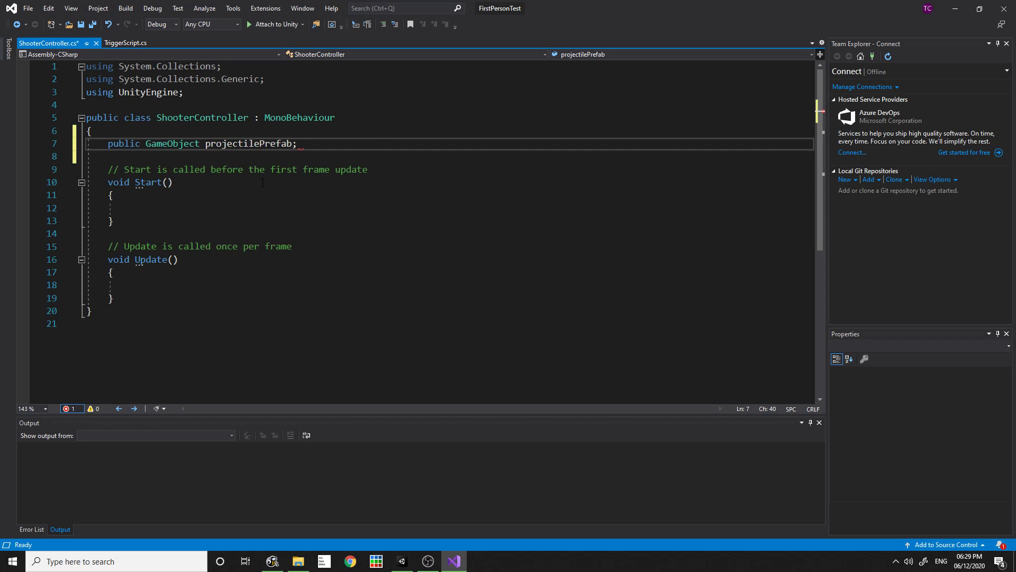
click(263, 183)
drag(205, 144, 293, 143)
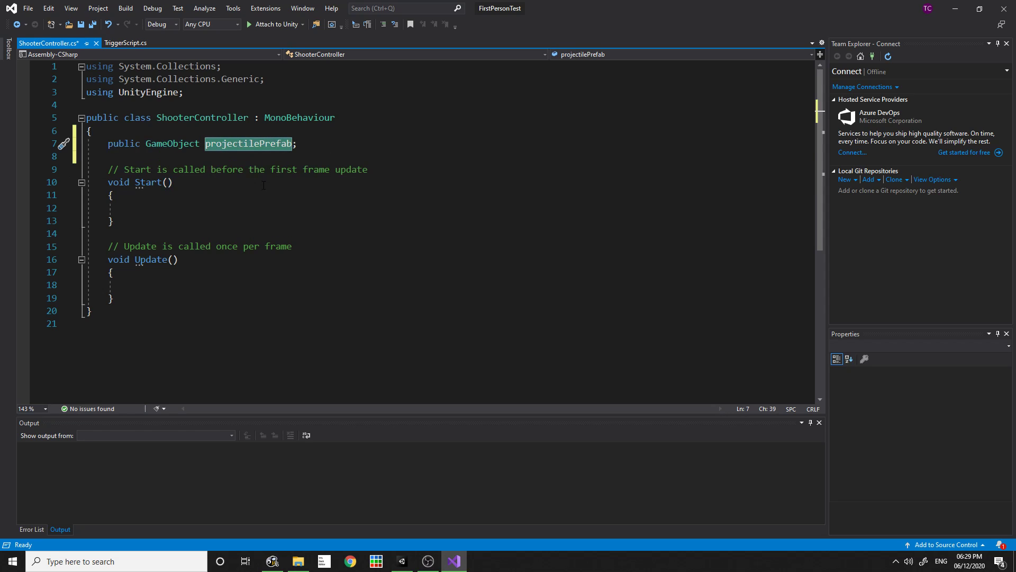
Switch to Unity and assign the Projectile prefab to the Projectile Prefab field of the Player's Shooter Controller
click(454, 561)
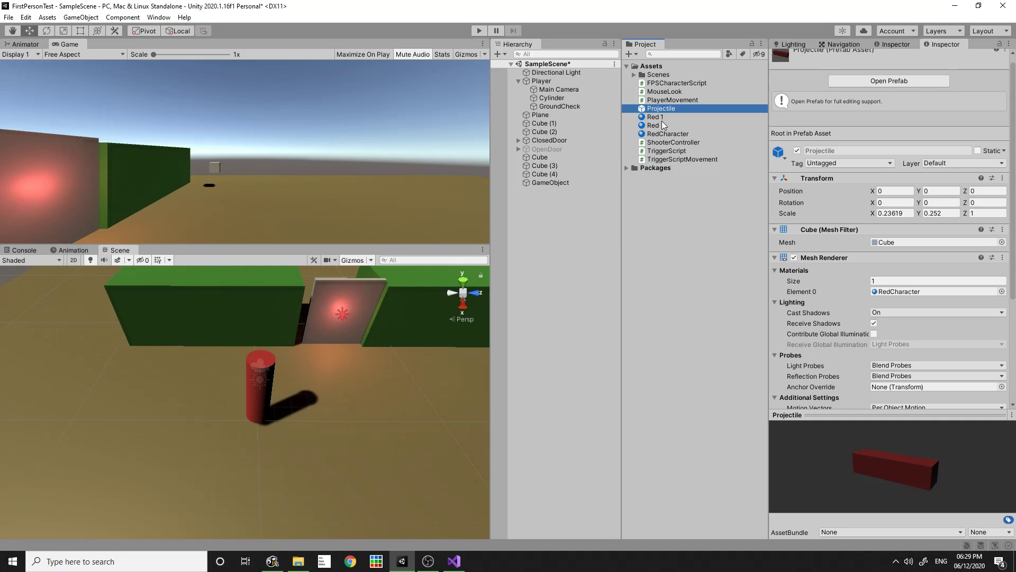
scroll(846, 333, down, 3)
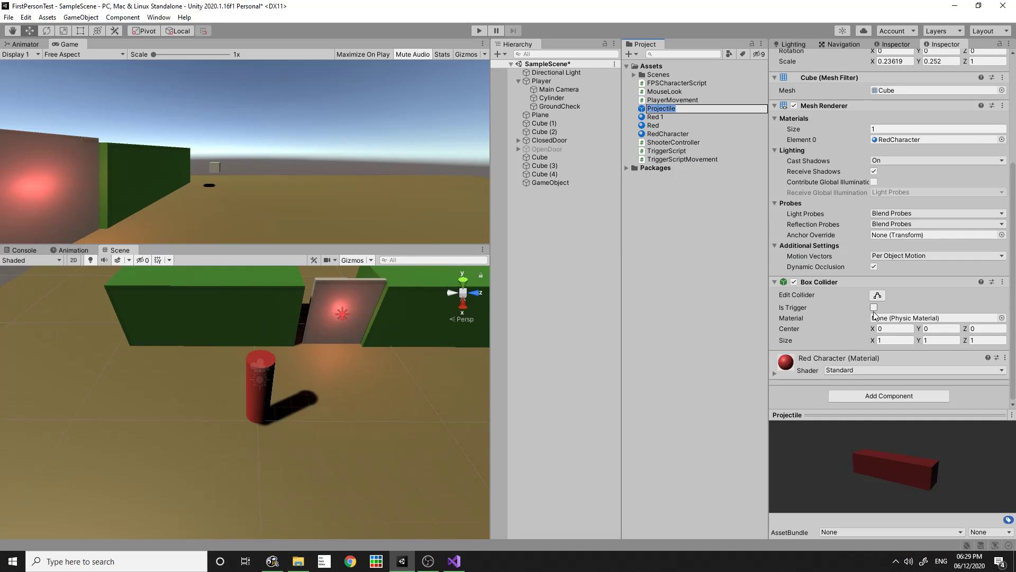
click(560, 182)
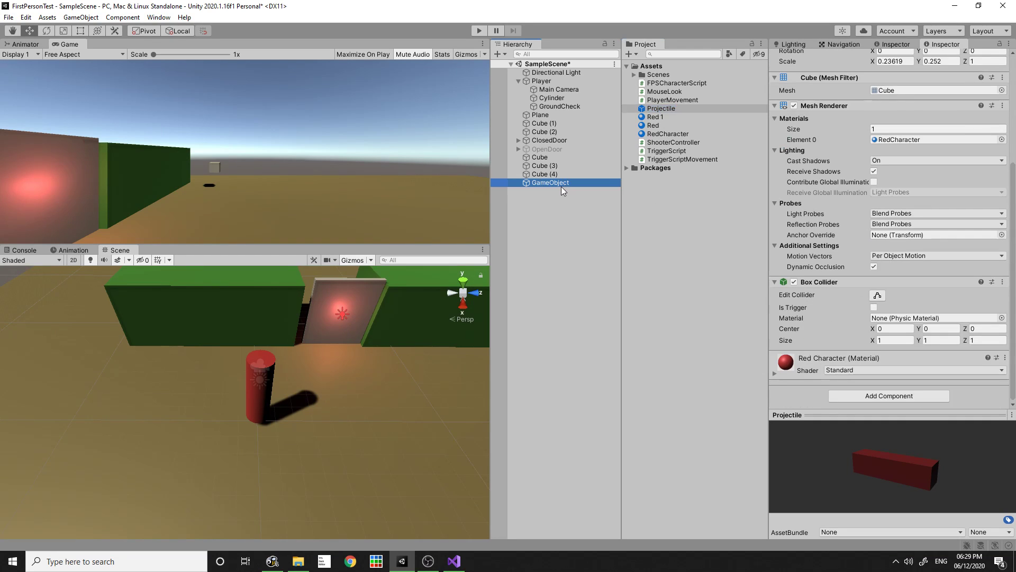
click(556, 80)
scroll(879, 370, down, 1)
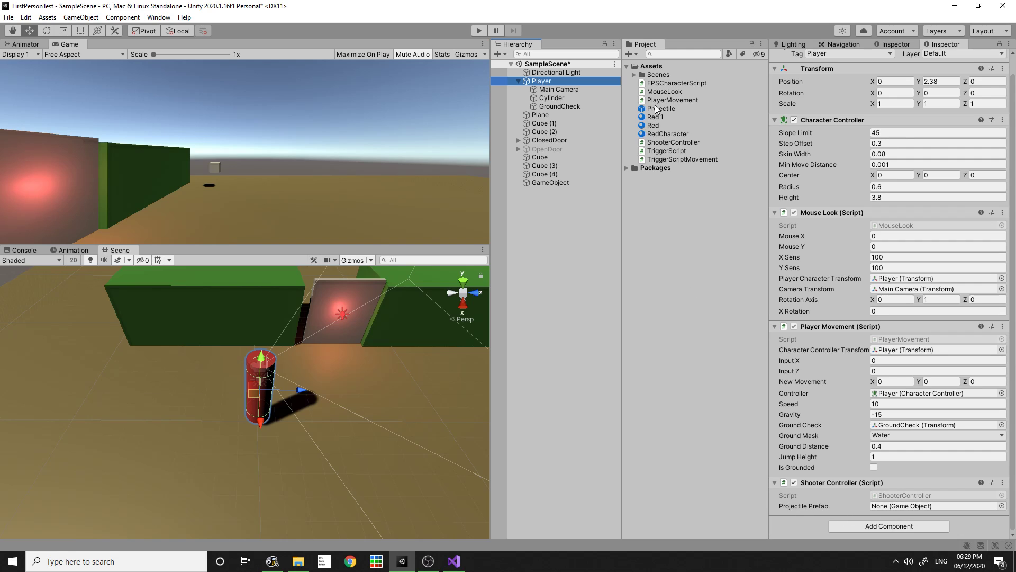
drag(658, 113, 899, 511)
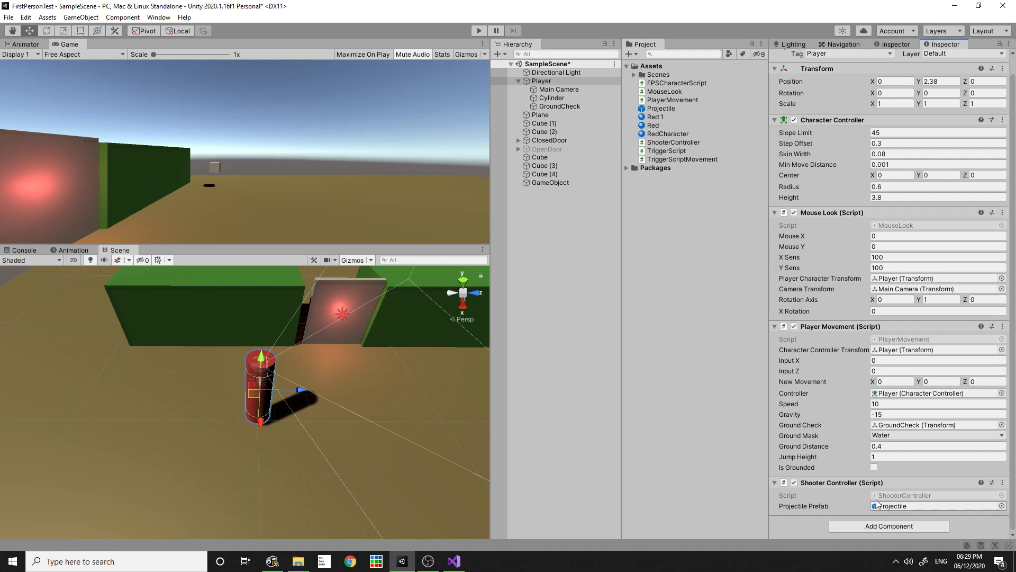
Switch to Visual Studio and start the body of the Update method with Input.GetKeyDown
click(454, 561)
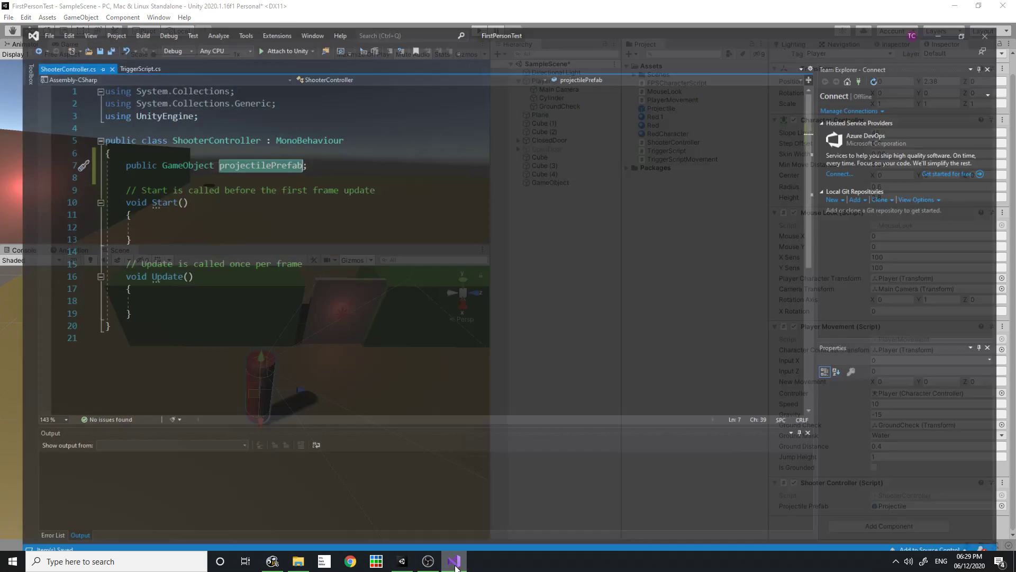
click(142, 289)
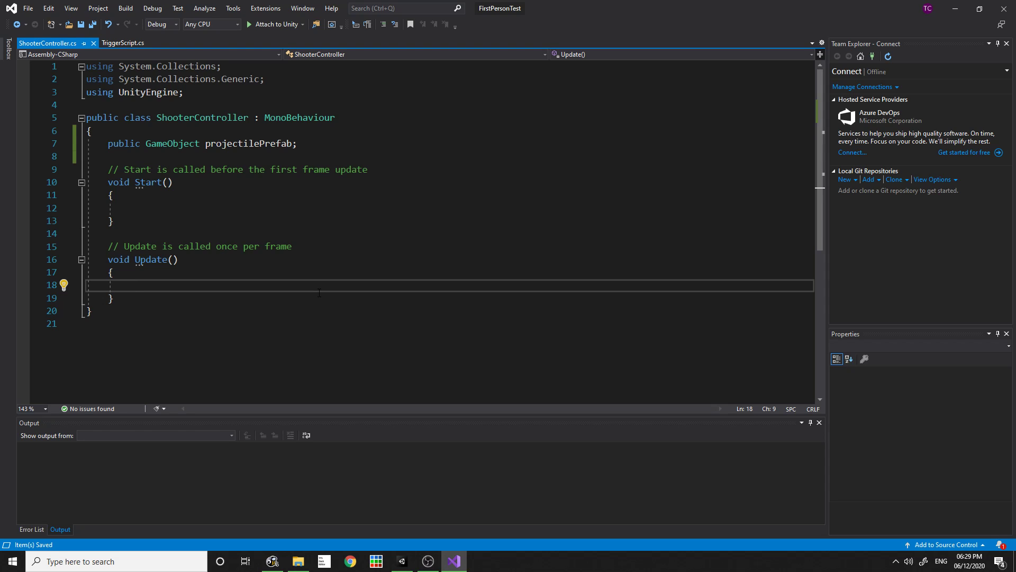
text(Input)
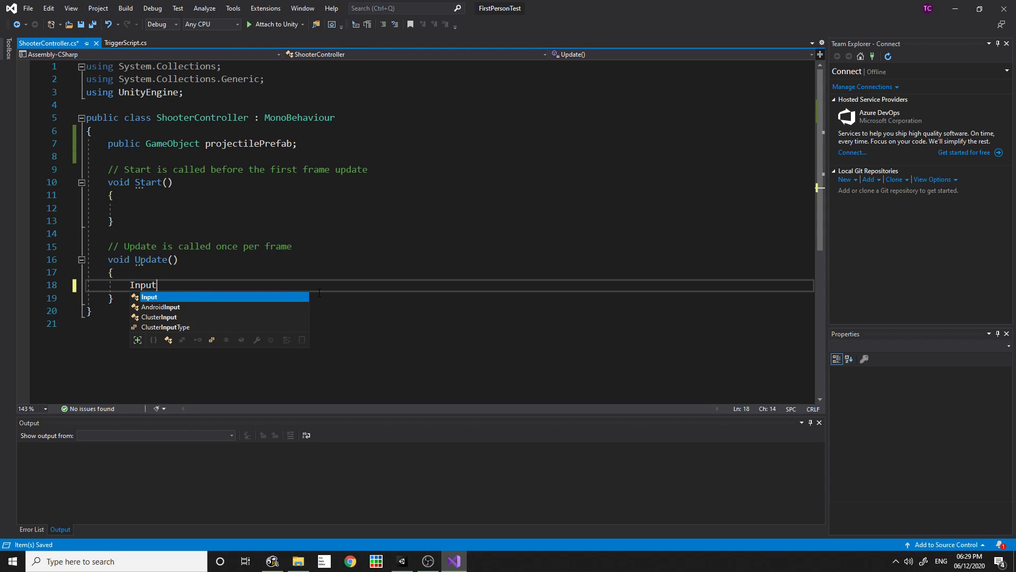
text(.Get)
key(Down)
key(Down)
key(Down)
key(Down)
key(Down)
key(Down)
key(Down)
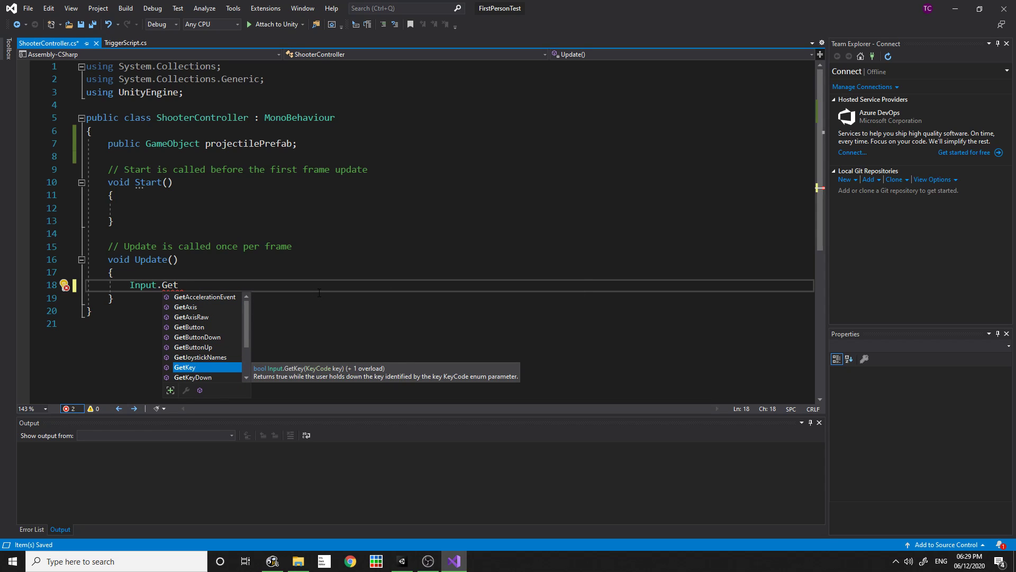
key(Down)
key(Tab)
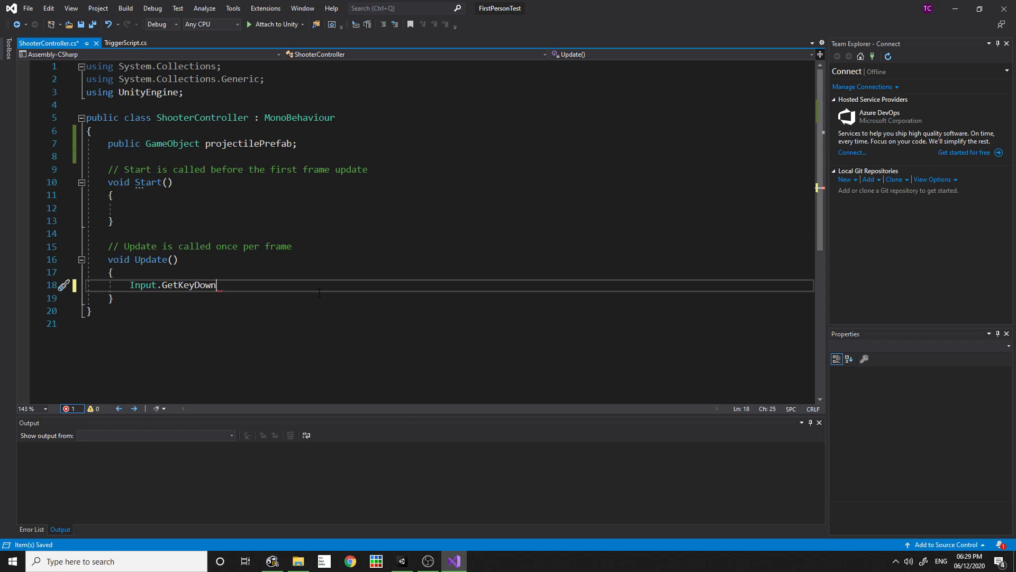
Pass KeyCode.Mouse0 as the argument of the GetKeyDown call
text((Key)
key(Tab)
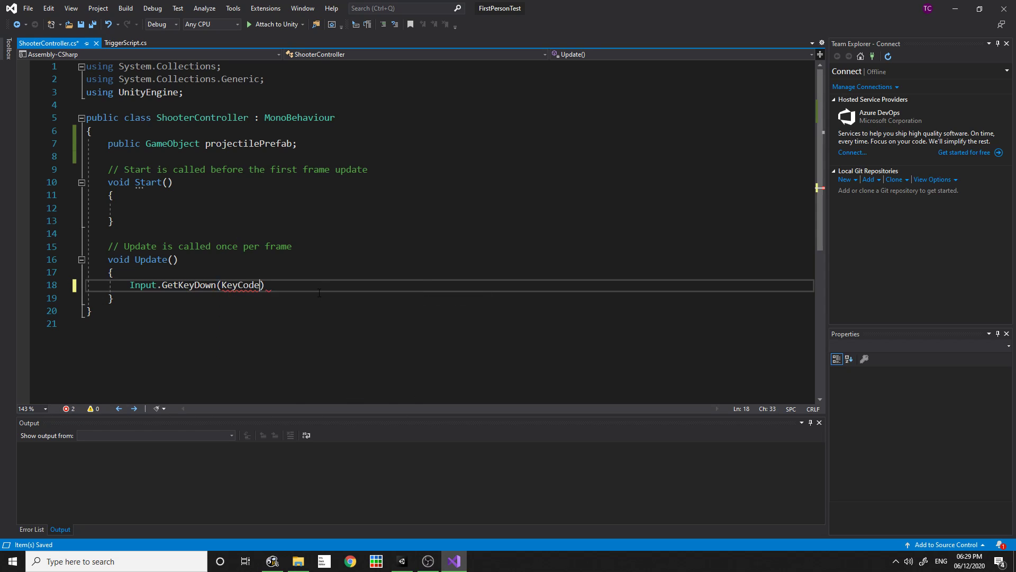
text(.mo)
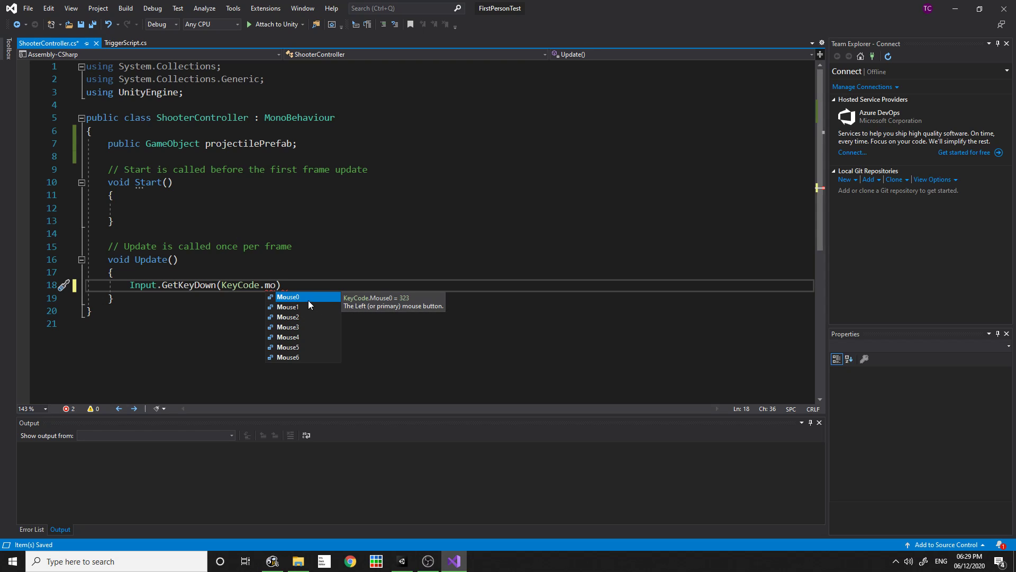
key(Tab)
drag(221, 284, 298, 284)
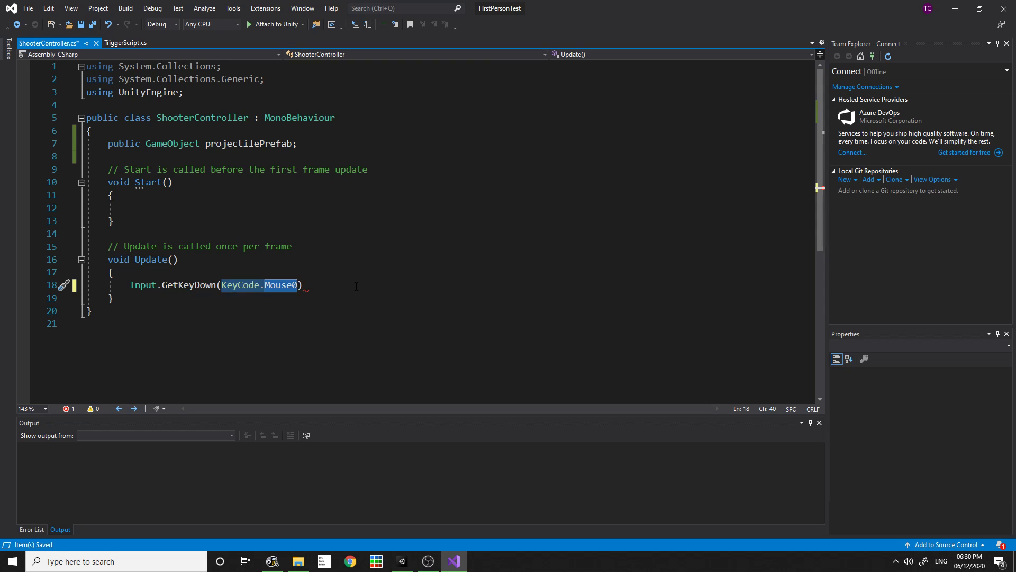
Add an empty curly-brace block below the GetKeyDown line
click(411, 290)
key(Return)
text({)
key(Return)
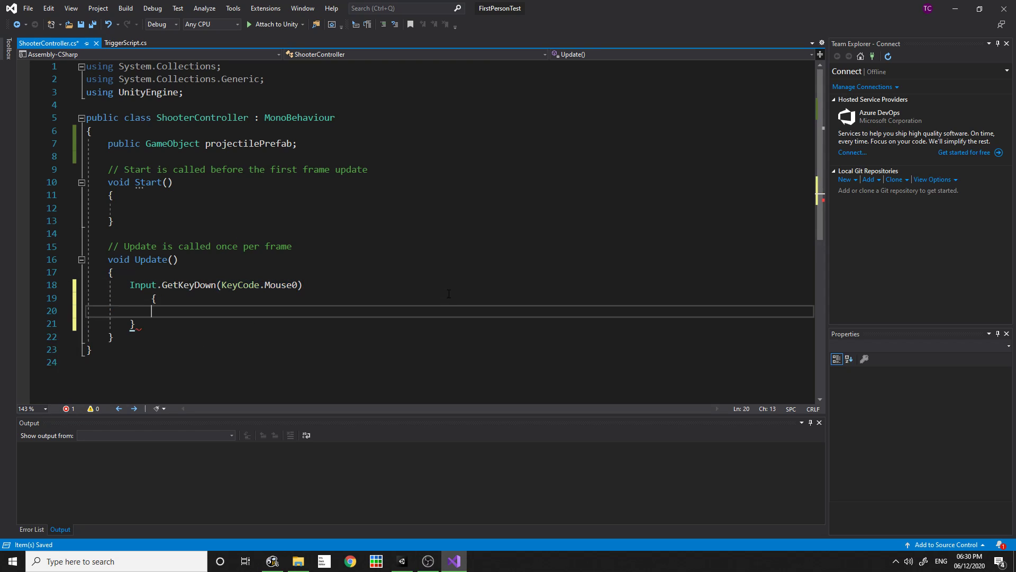
Write an Instantiate call inside the new block, with a comma separating two empty arguments
drag(205, 143, 292, 143)
click(170, 313)
text(Ins)
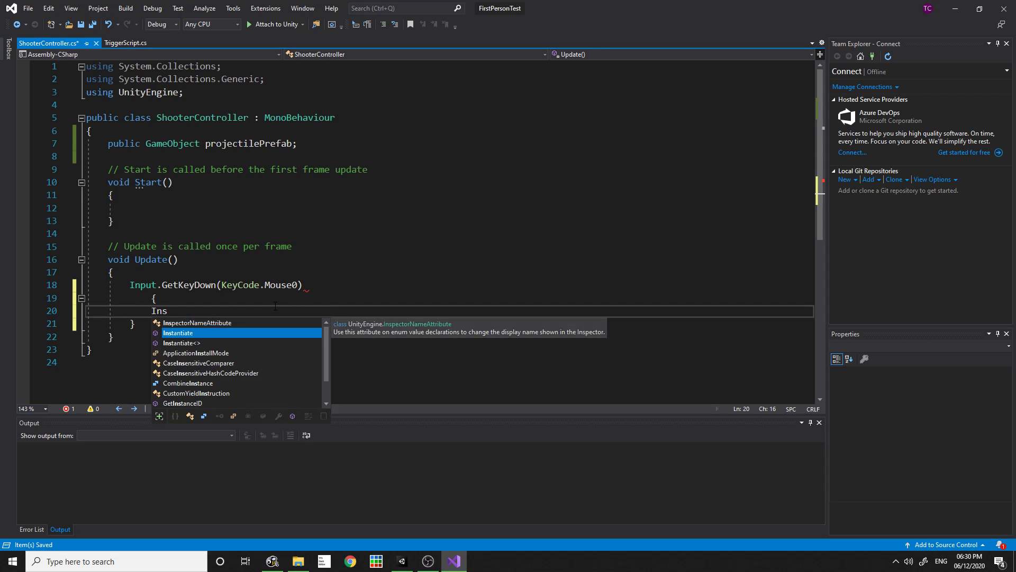
text(tantiate)_)
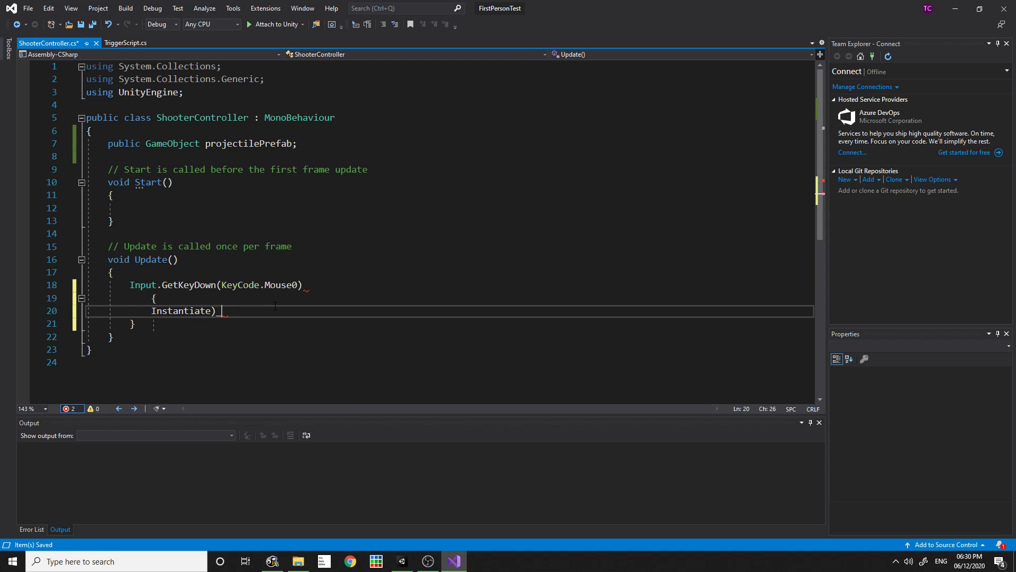
key(BackSpace)
text()_)
key(BackSpace)
key(BackSpace)
text((,)
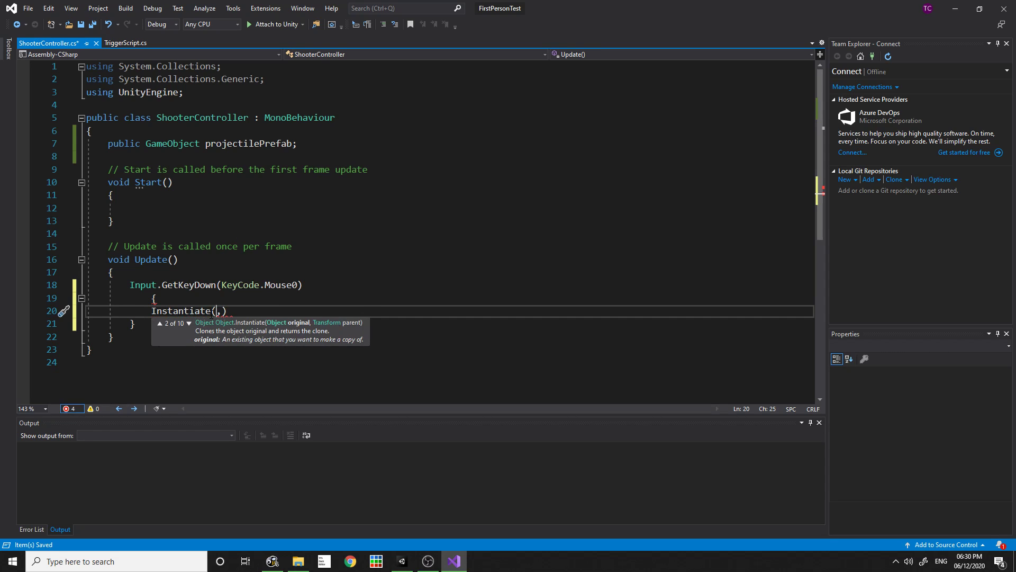
key(Delete)
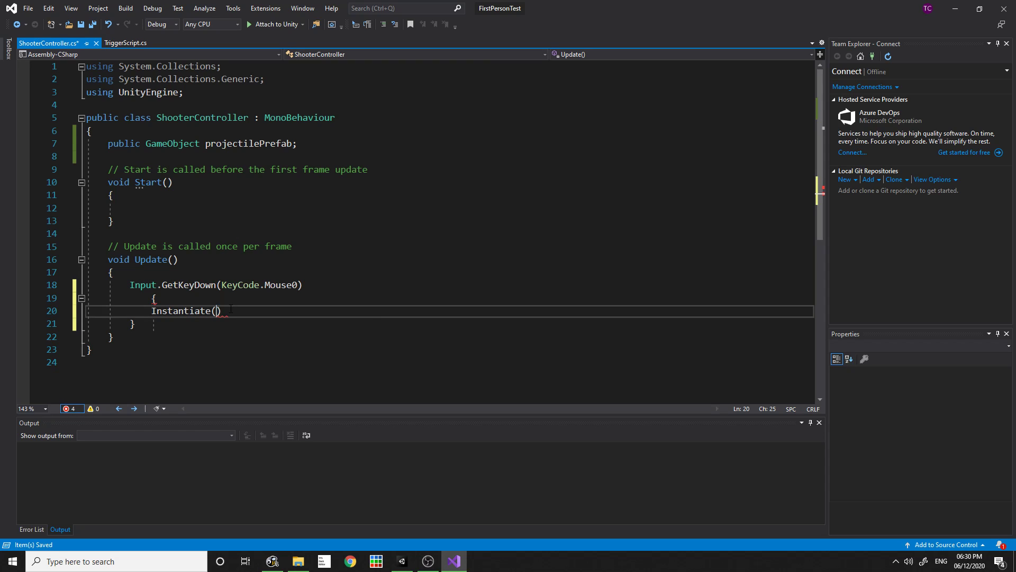
text(,)
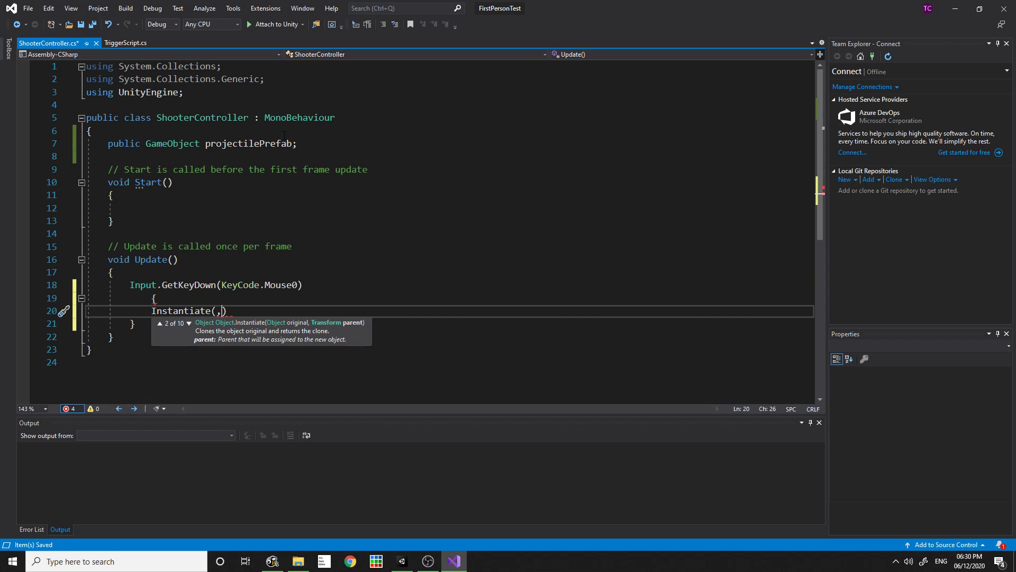
Copy the projectilePrefab field name into the Instantiate call as its first argument
drag(205, 143, 293, 144)
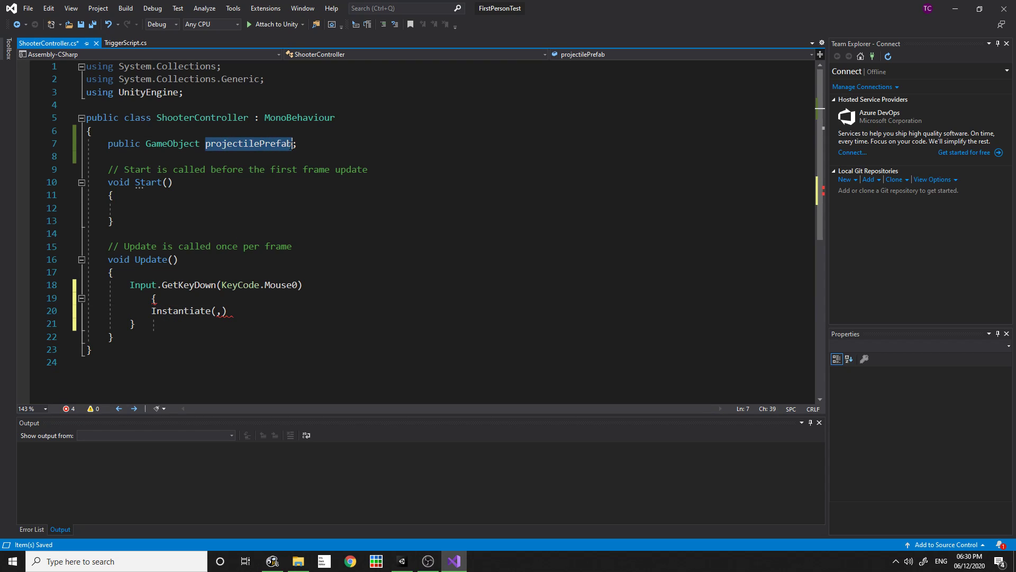
key(ctrl+c)
click(217, 310)
key(ctrl+v)
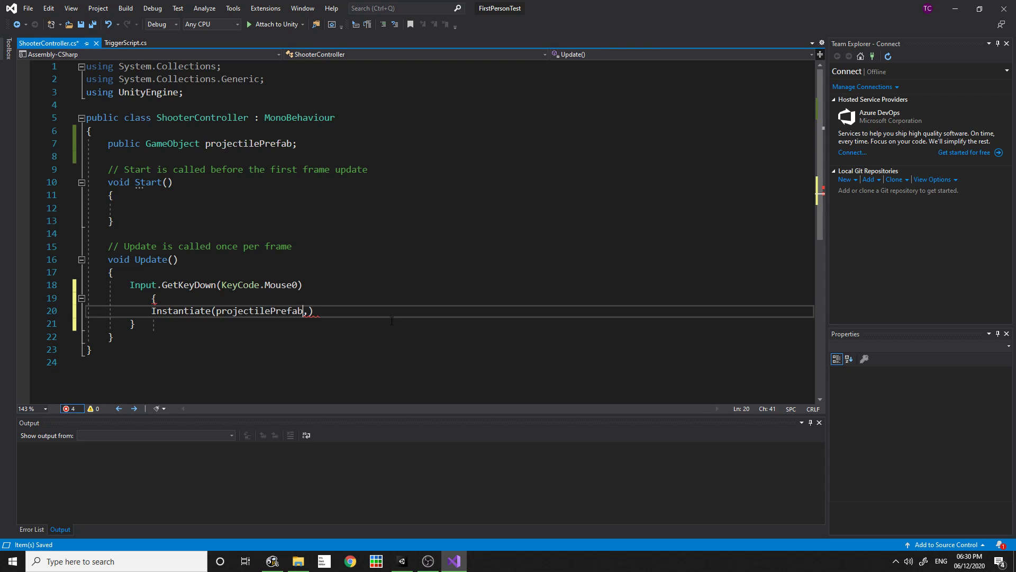
key(Right)
key(BackSpace)
text(,)
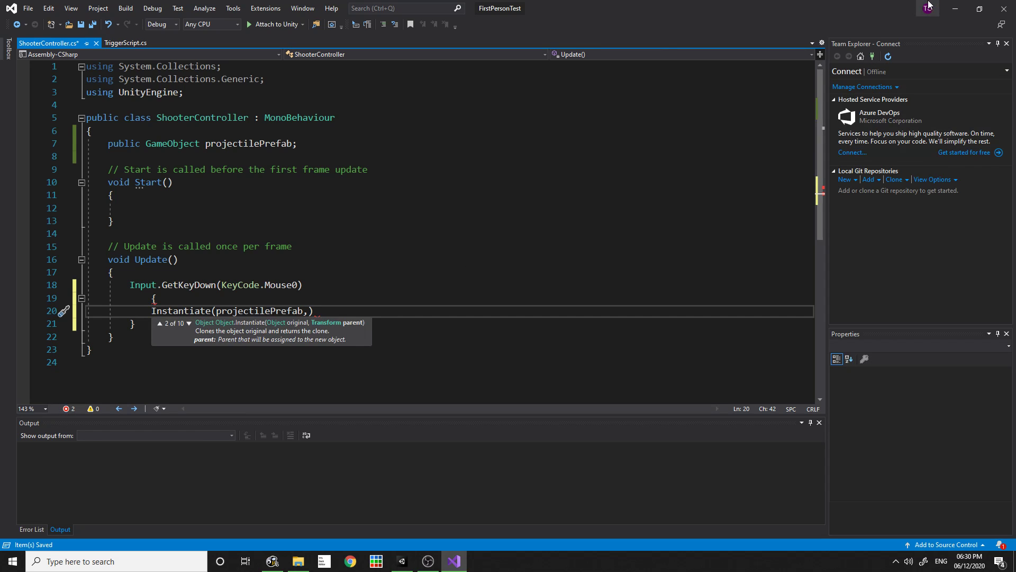
Switch to Unity, inspect the empty GameObject's Transform, and return to Visual Studio
click(961, 8)
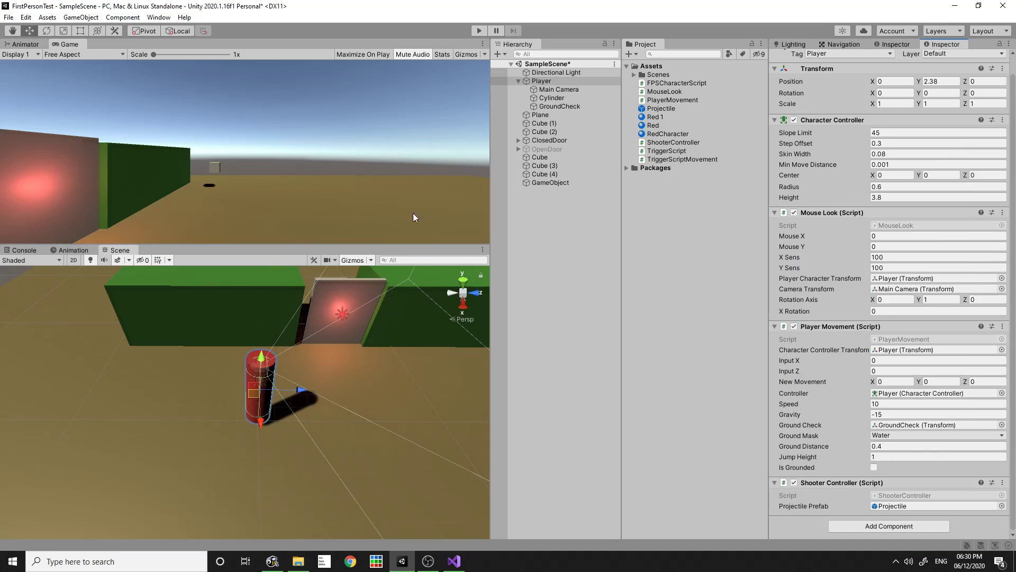
click(549, 183)
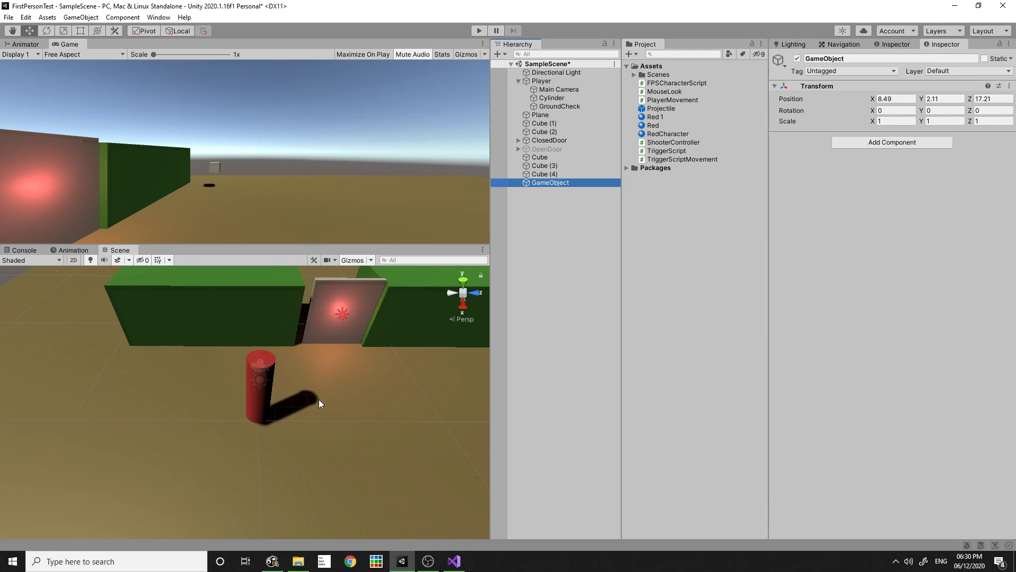
click(301, 230)
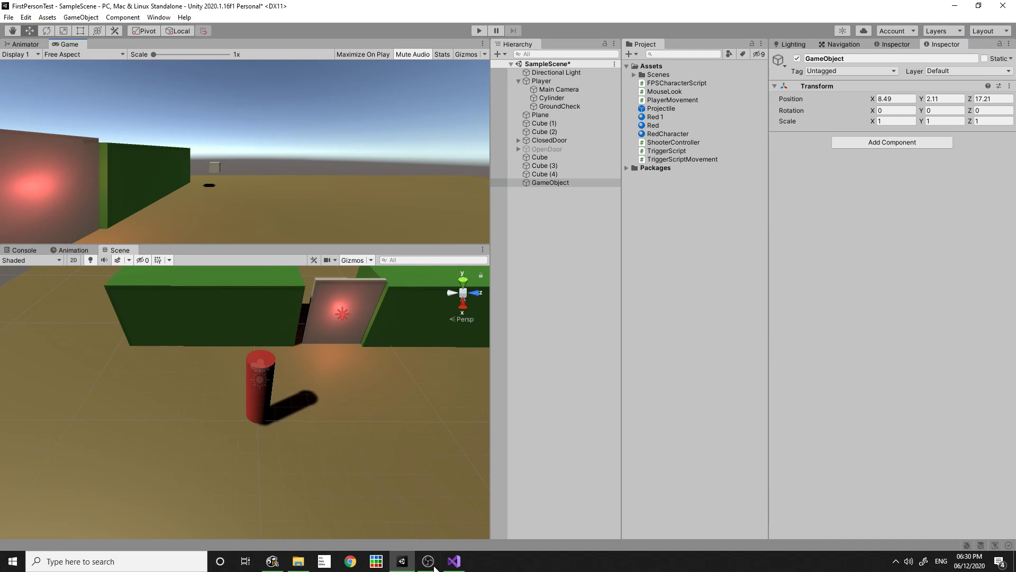
click(454, 561)
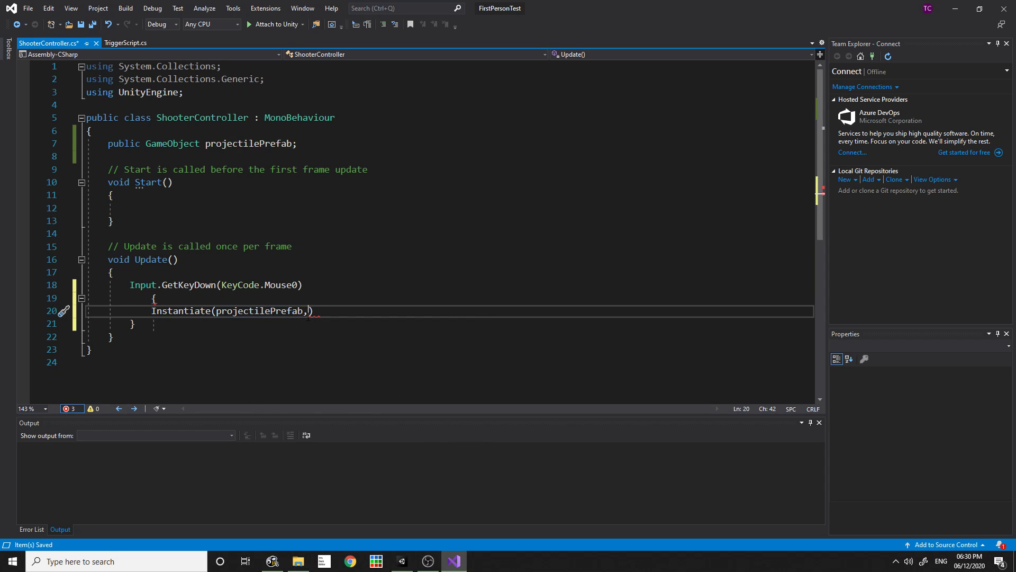
Pass null as the second argument of Instantiate and end the statement with a semicolon
text(null)
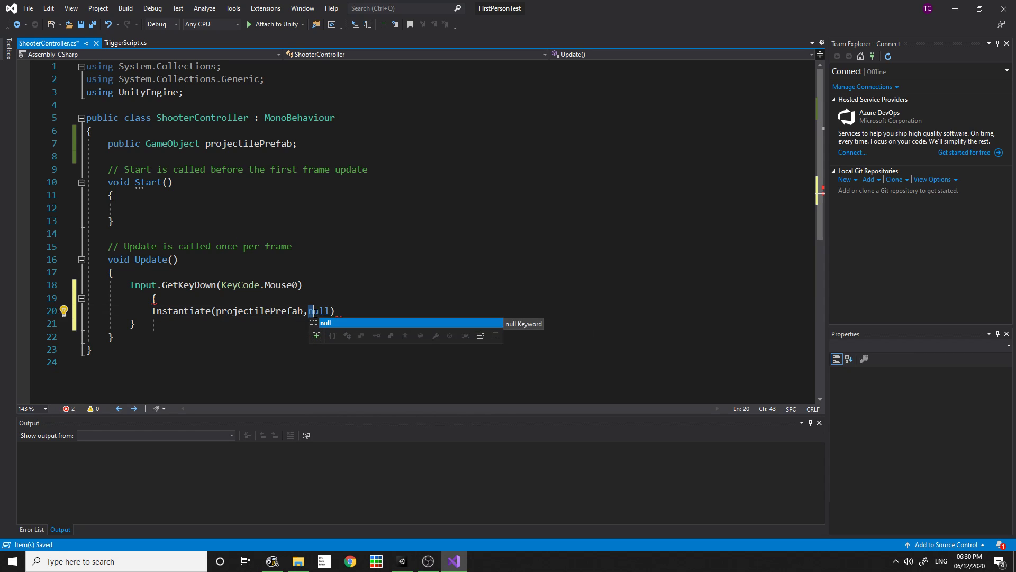
click(352, 313)
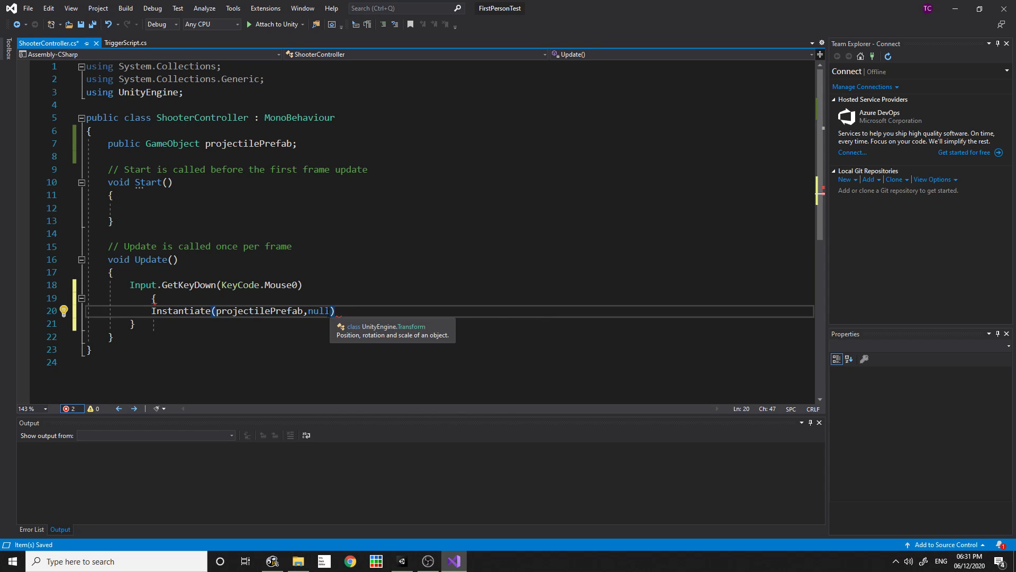
mouse_move(310, 312)
mouse_down()
mouse_move(330, 312)
mouse_move(311, 310)
mouse_up()
click(347, 310)
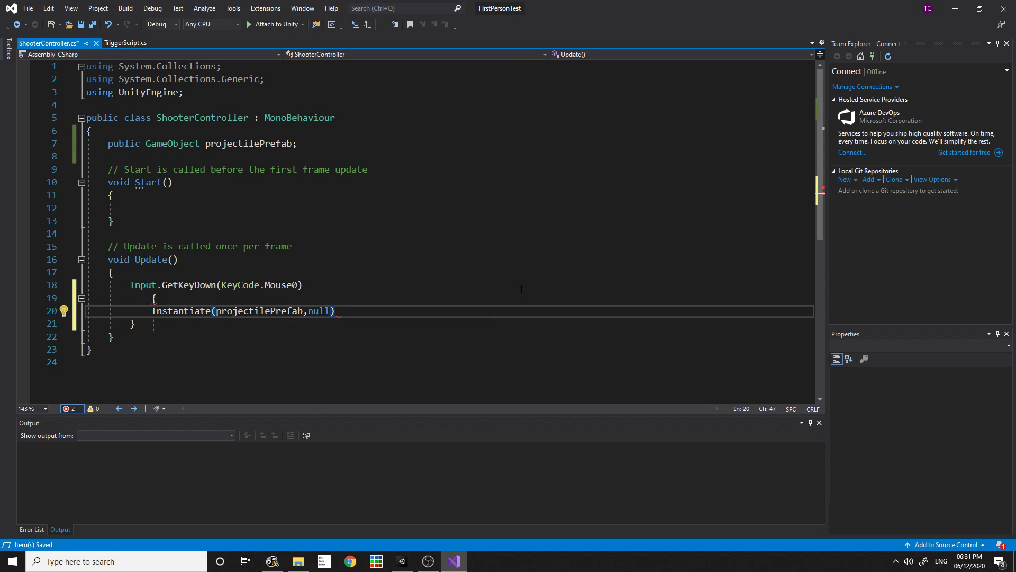
text(;)
click(168, 321)
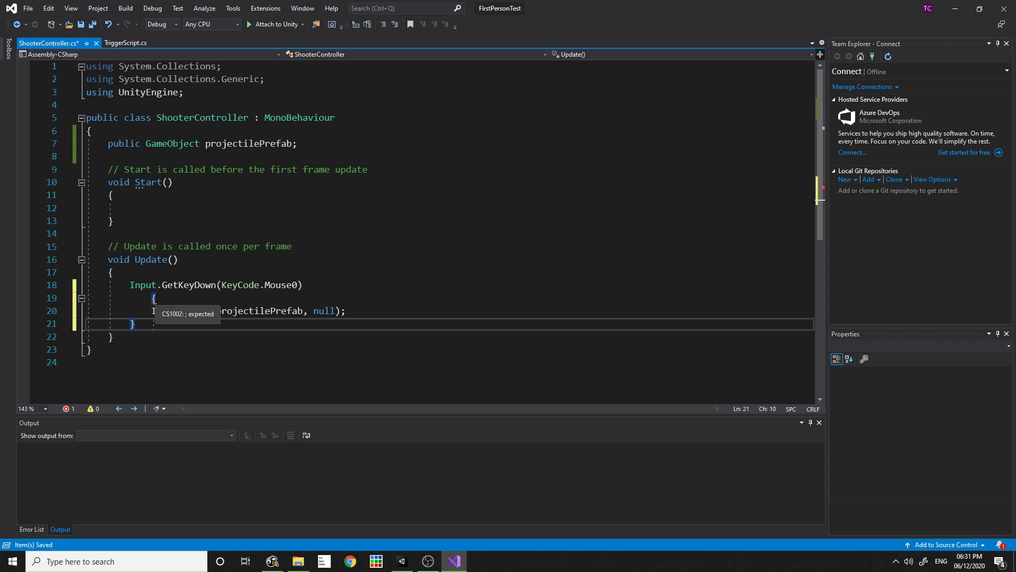
Wrap the GetKeyDown(KeyCode.Mouse0) call in an if condition, fix the indentation of its braces, and save the script
click(155, 299)
click(127, 286)
text(if ()
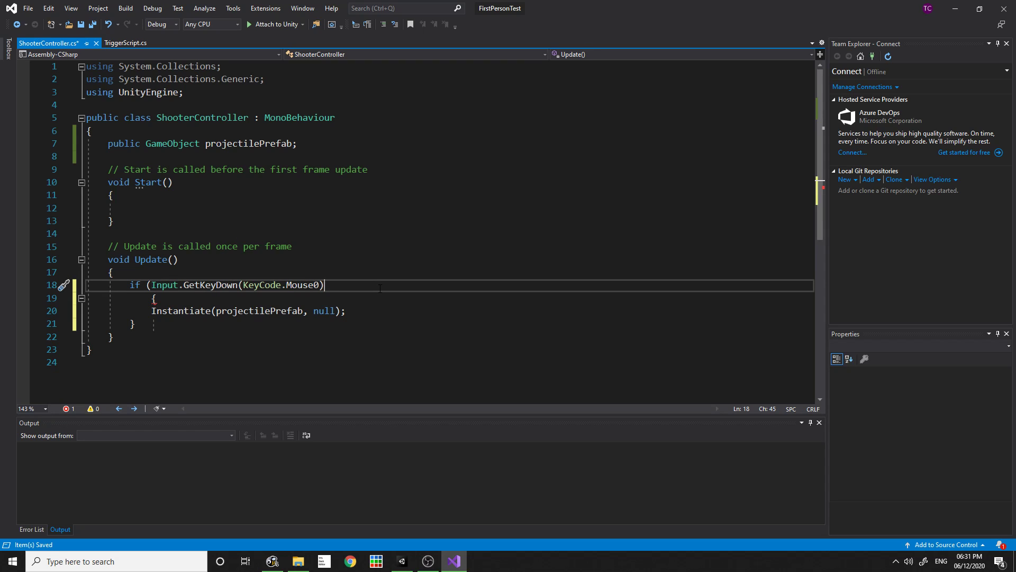
text())
key(Down)
key(Down)
key(Down)
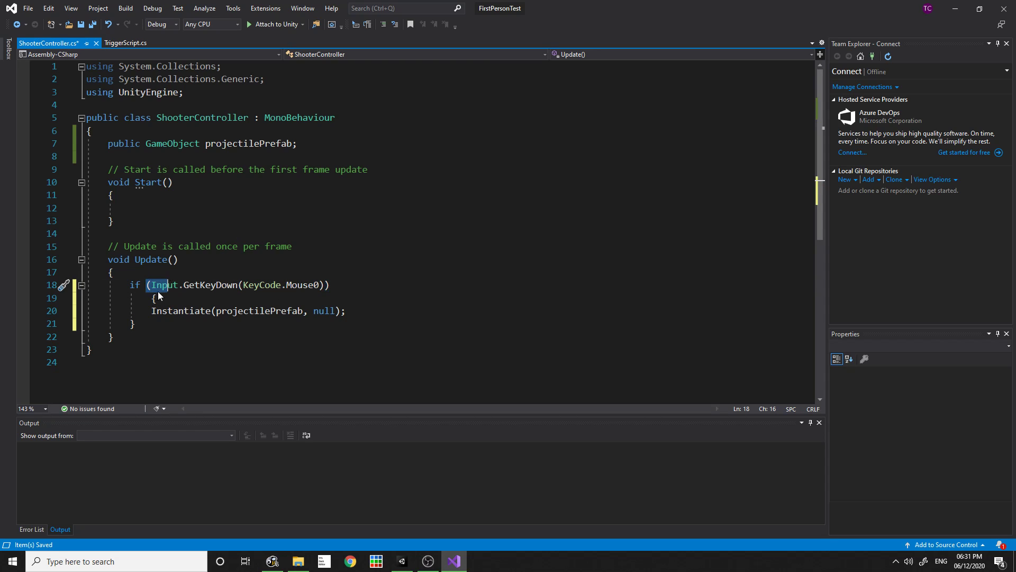
text(})
click(125, 311)
click(142, 338)
click(156, 325)
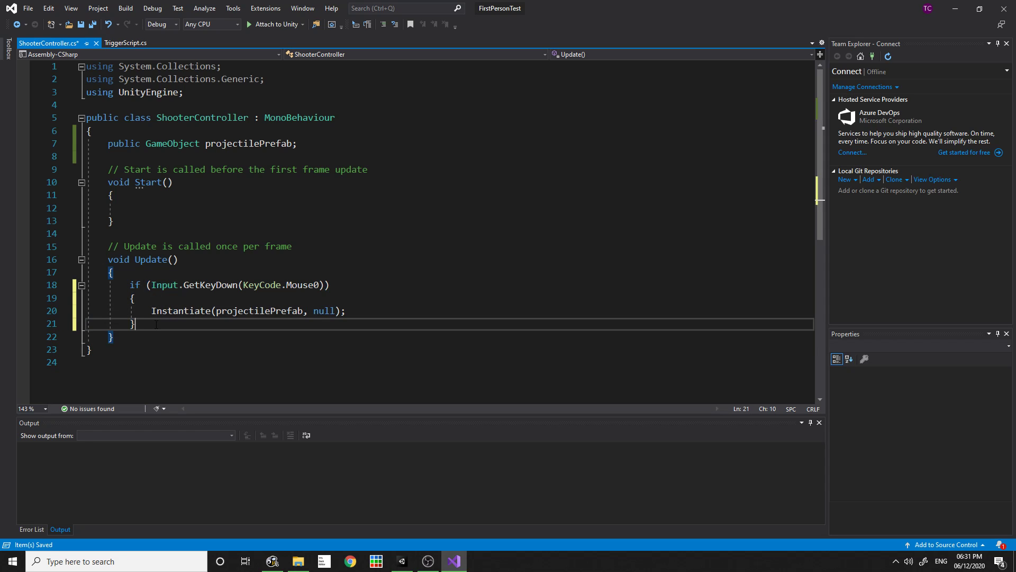
key(ctrl+s)
Switch to Unity, play the scene, and fire several projectiles while moving the player around
click(402, 561)
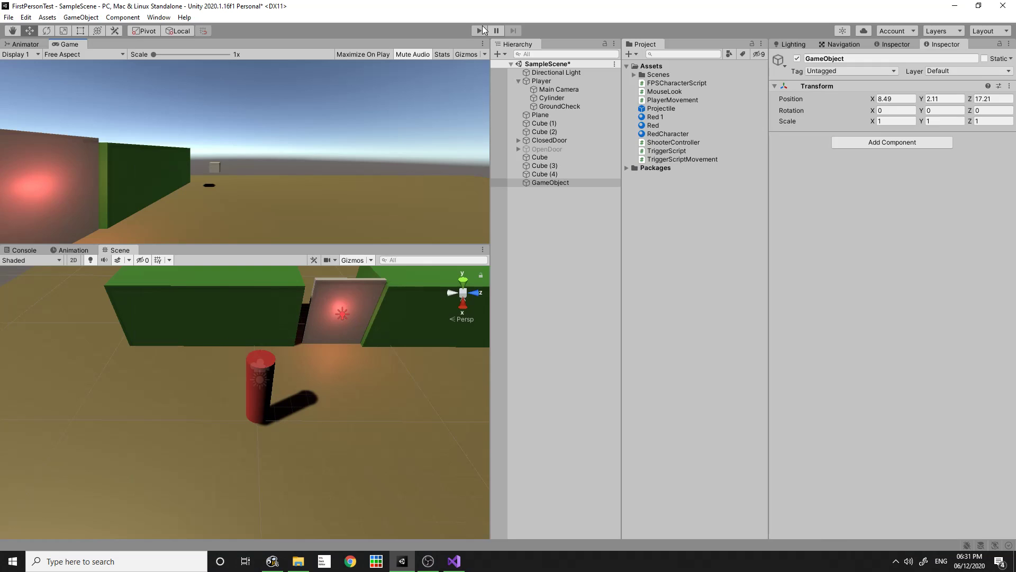
click(480, 30)
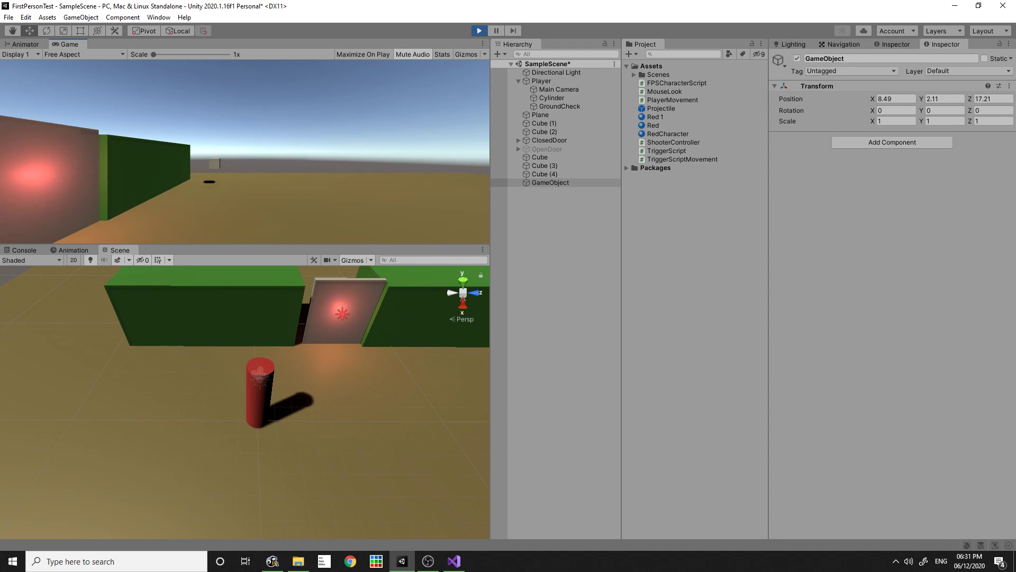
key(d)
key(s)
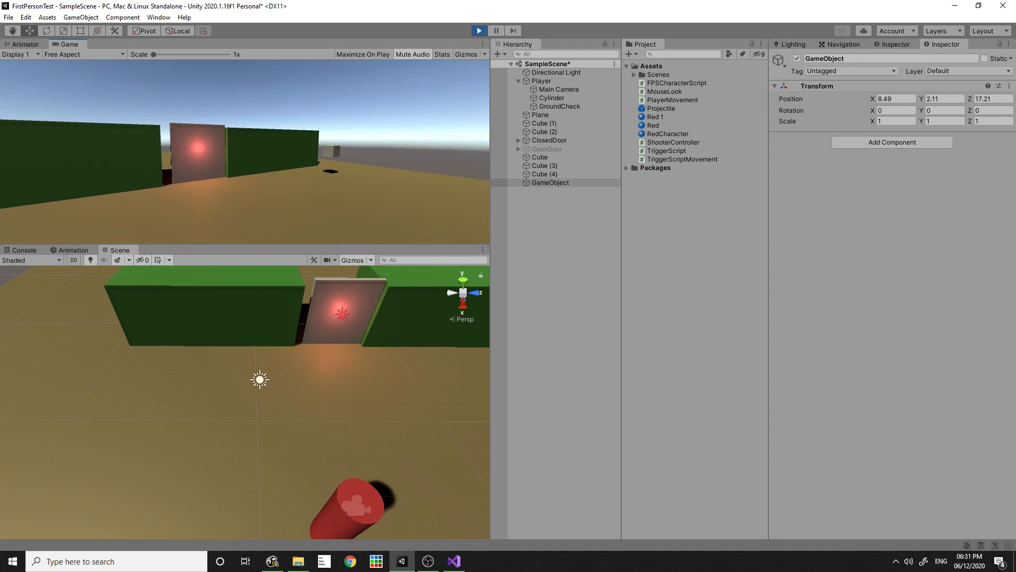
key(d)
key(s)
click(243, 152)
key(a)
click(243, 151)
click(244, 151)
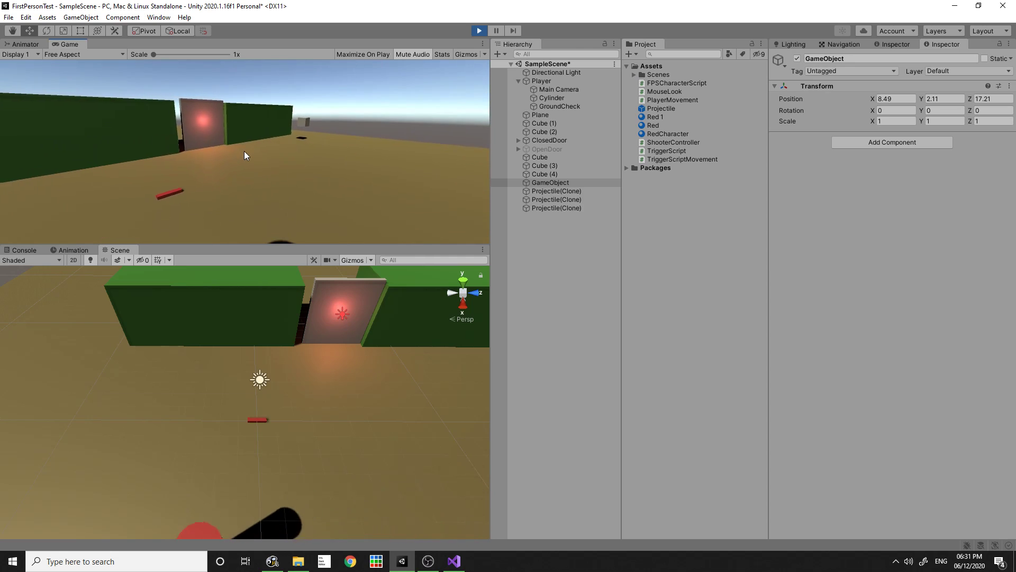
key(s)
click(244, 151)
key(w)
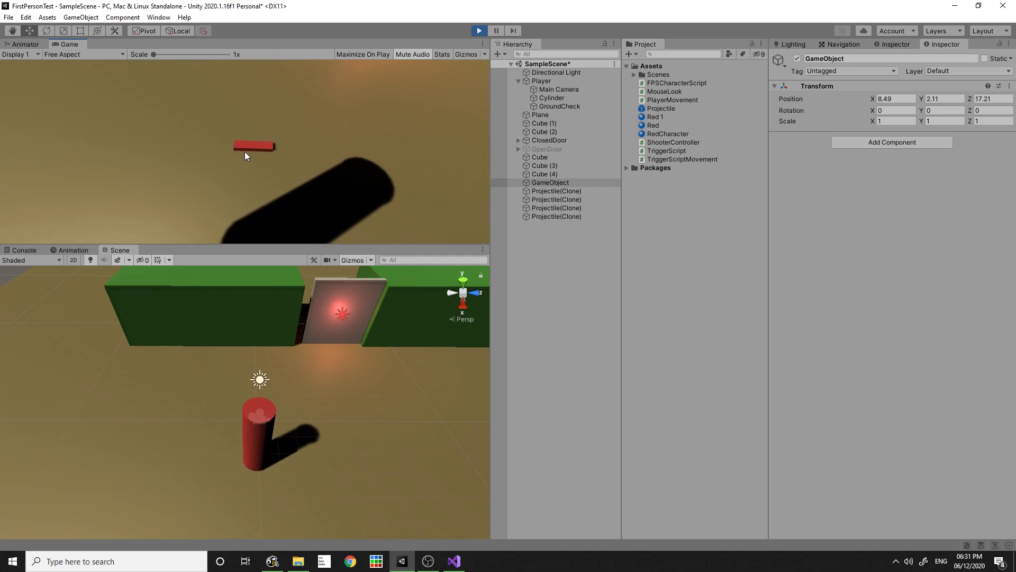
Walk around the spawned projectile, fire four more shots, and move focus out of the running game
key(a)
key(d)
key(d)
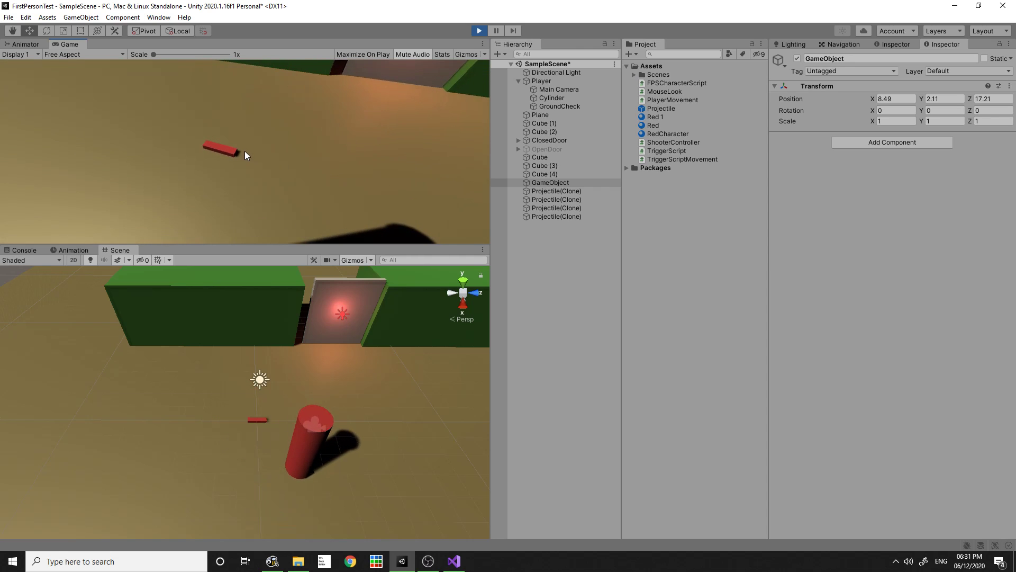
key(a)
key(s)
key(d)
click(243, 151)
click(244, 151)
click(243, 151)
click(243, 151)
key(super)
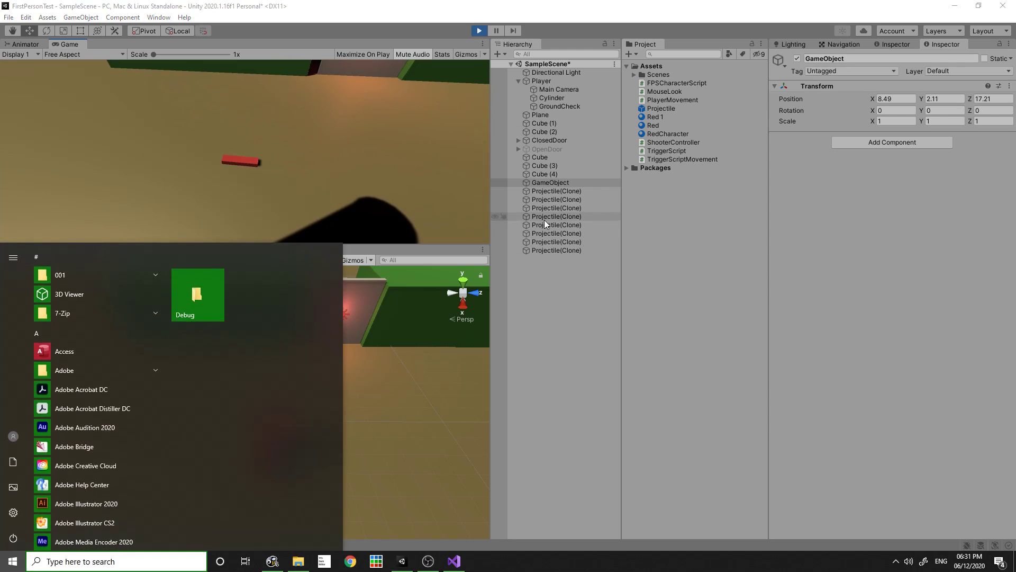
Inspect the spawned Projectile(Clone) objects in the Hierarchy one by one and compare their Transform values
click(569, 191)
click(569, 241)
click(562, 207)
click(562, 191)
click(571, 241)
click(557, 276)
click(559, 241)
click(561, 200)
click(565, 191)
click(567, 226)
click(562, 256)
click(562, 252)
click(561, 219)
click(565, 208)
click(569, 199)
drag(570, 197, 559, 233)
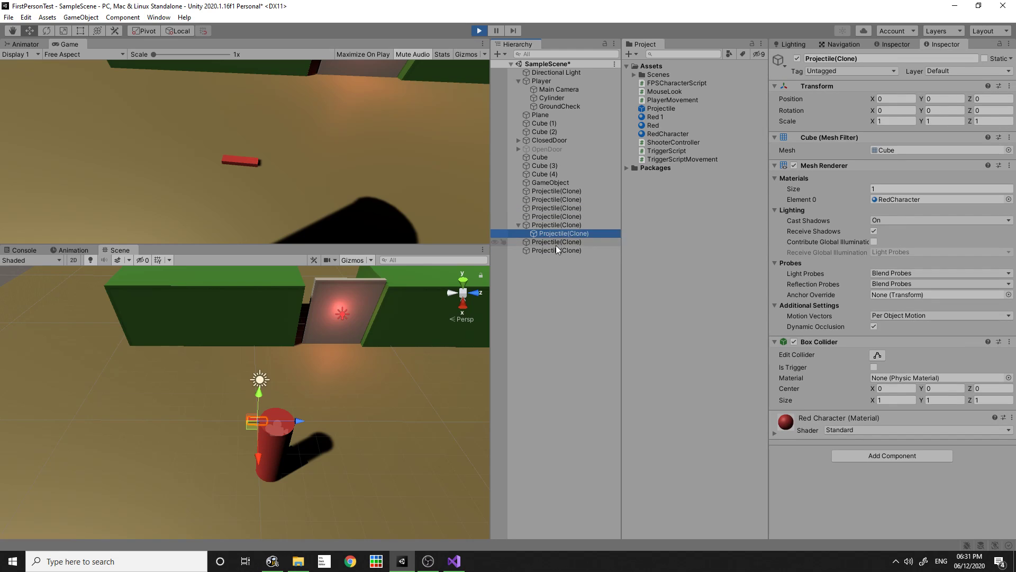
Frame one of the Projectile(Clone) objects in the Scene view and move it along Z to about 0.51
click(544, 258)
click(556, 217)
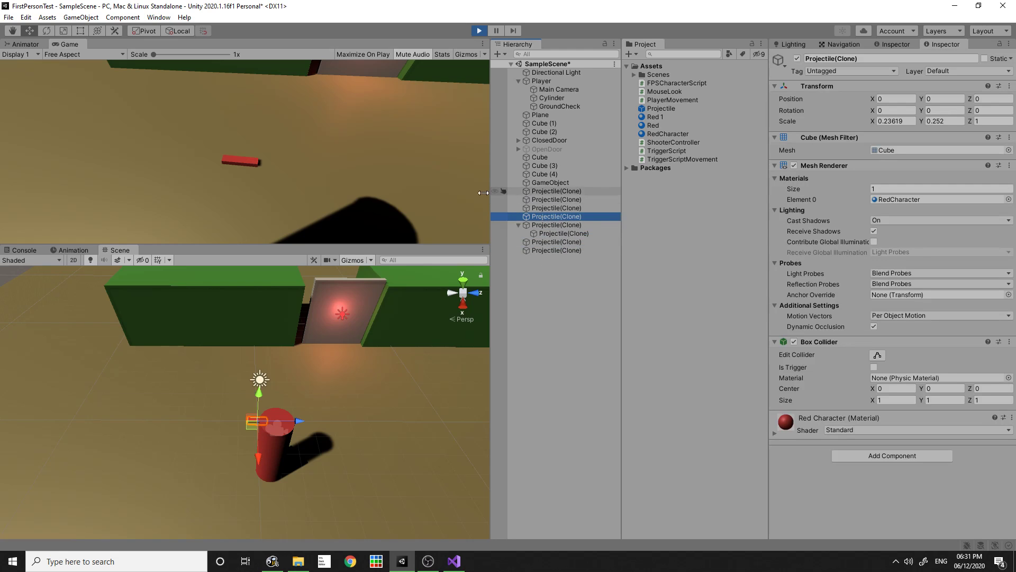
key(f)
drag(402, 397, 402, 397)
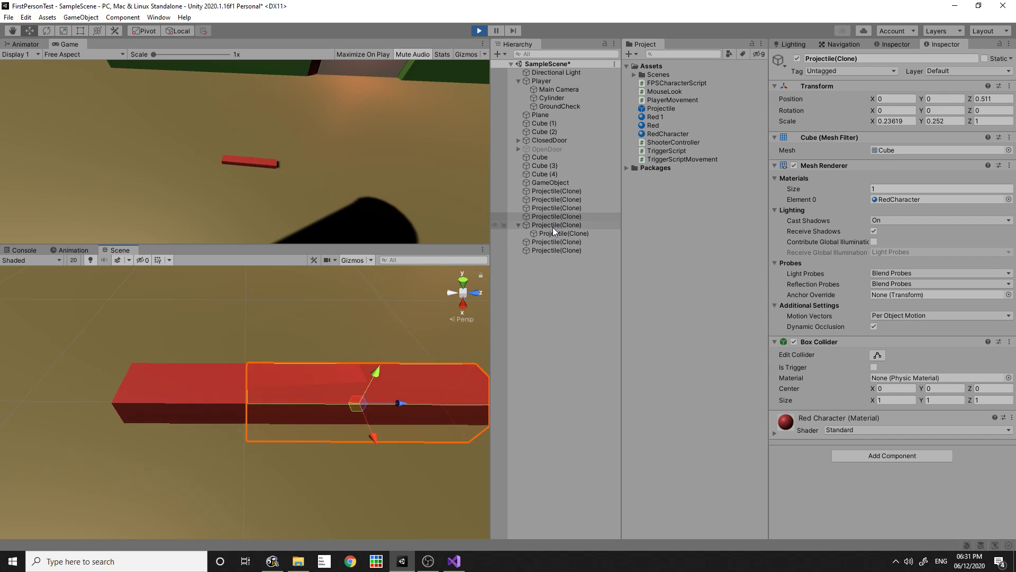
Review the null argument of Instantiate in Visual Studio, return to Unity, and stop the running scene
click(454, 561)
drag(314, 311, 341, 315)
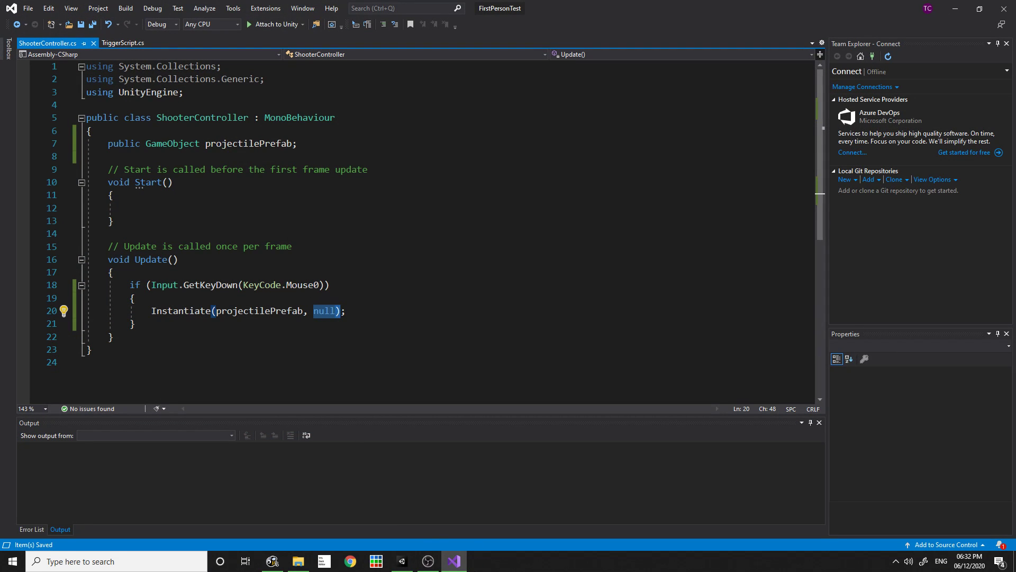
key(alt+Tab)
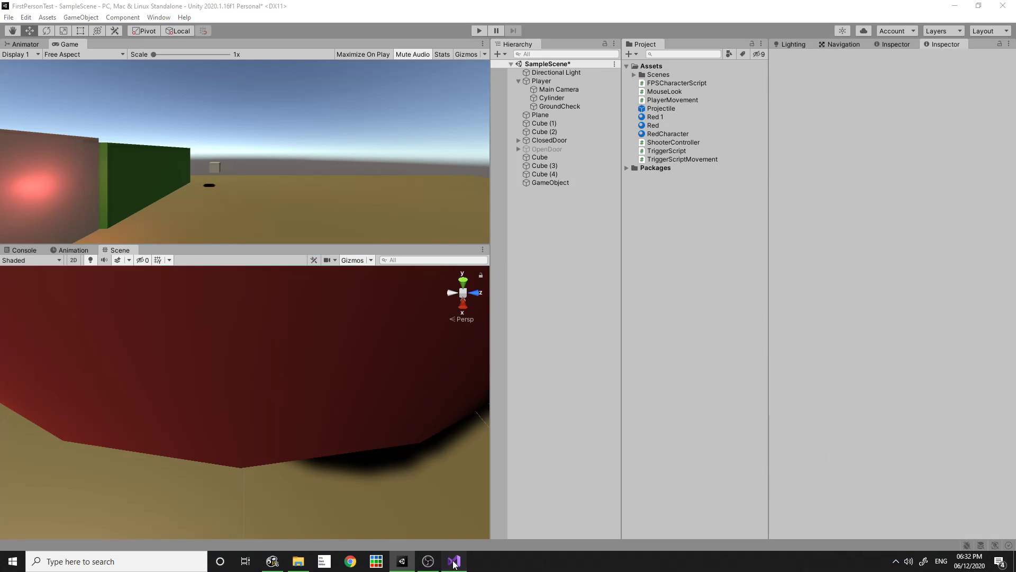
Switch to Visual Studio and store the result of the Instantiate call in a GameObject variable named newBullet
click(454, 561)
click(303, 350)
click(358, 314)
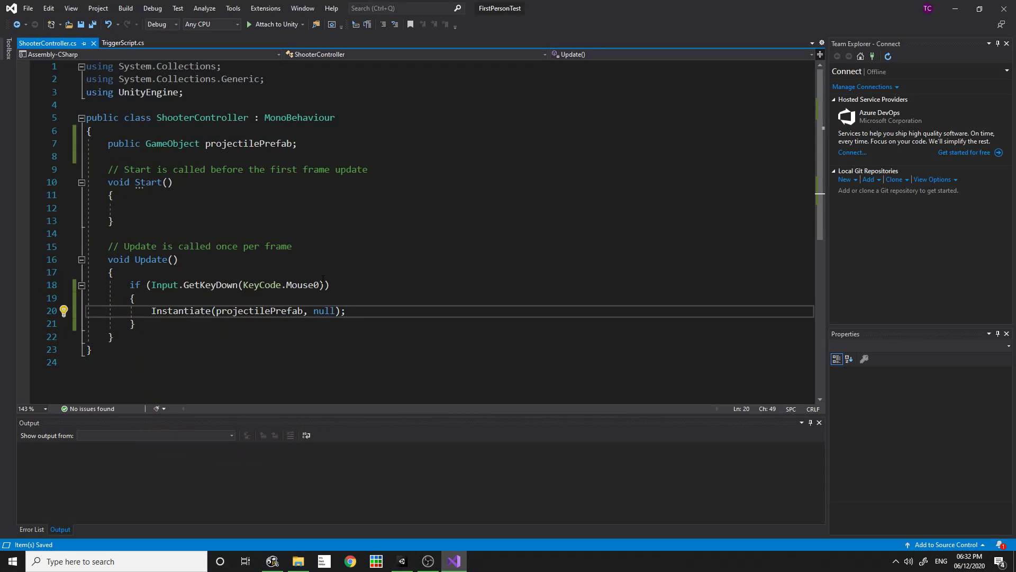
click(448, 568)
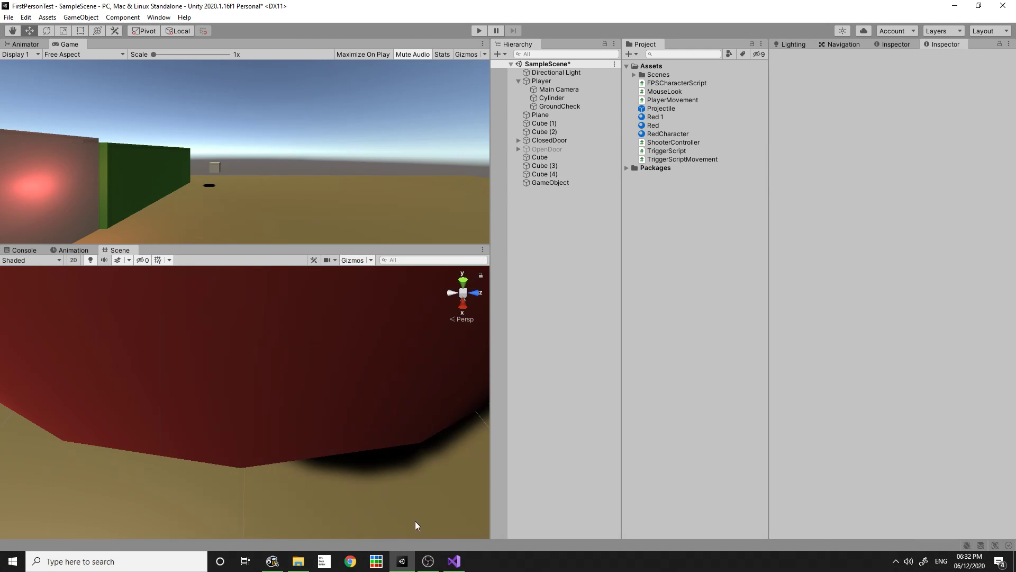
click(454, 562)
click(175, 300)
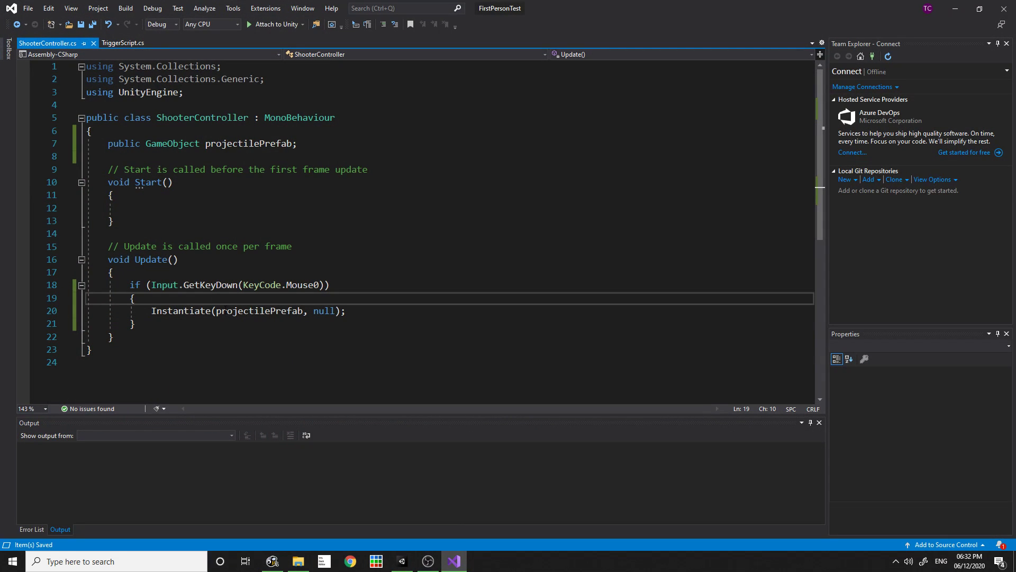
click(145, 315)
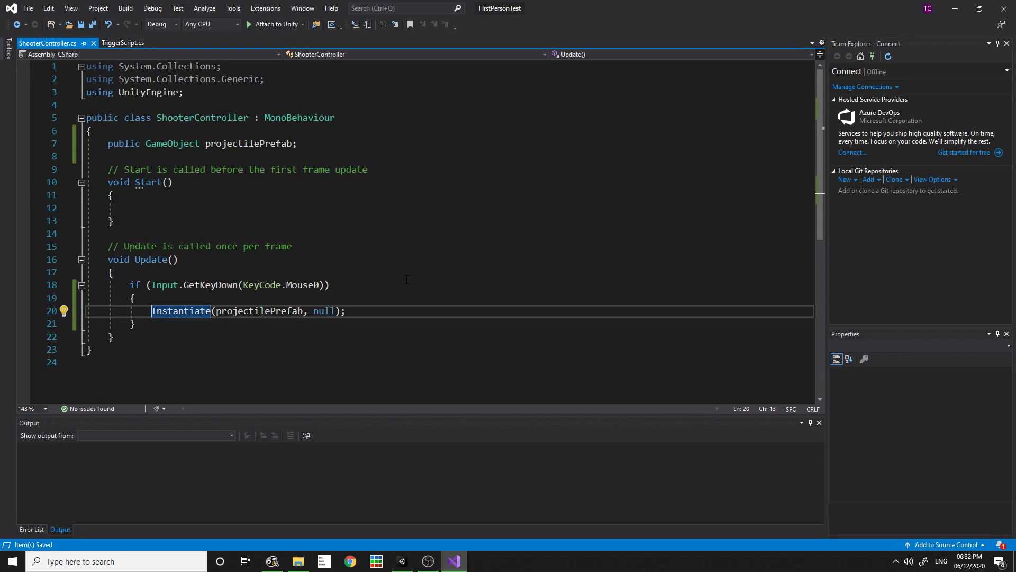
text(Game)
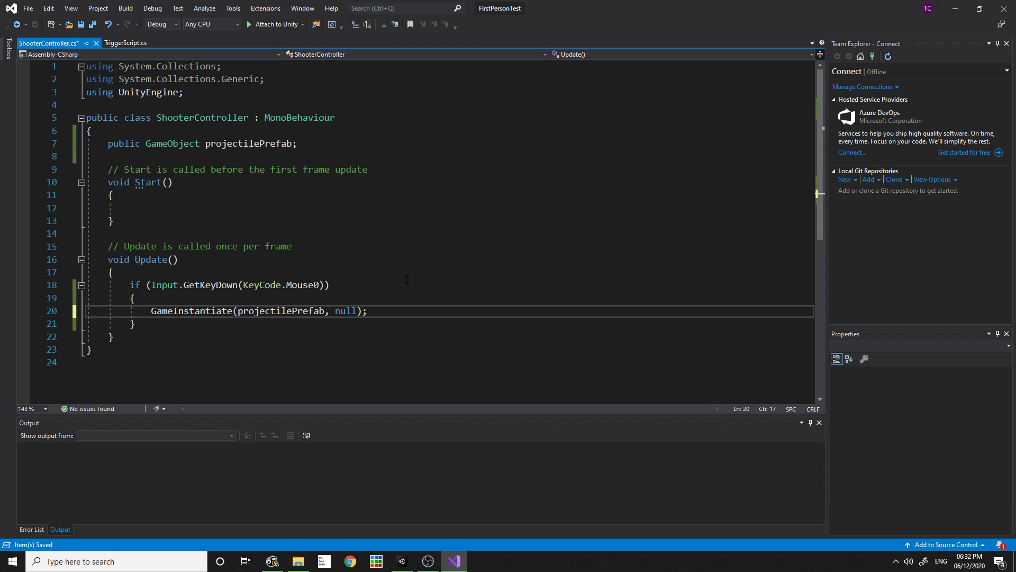
text(Object )
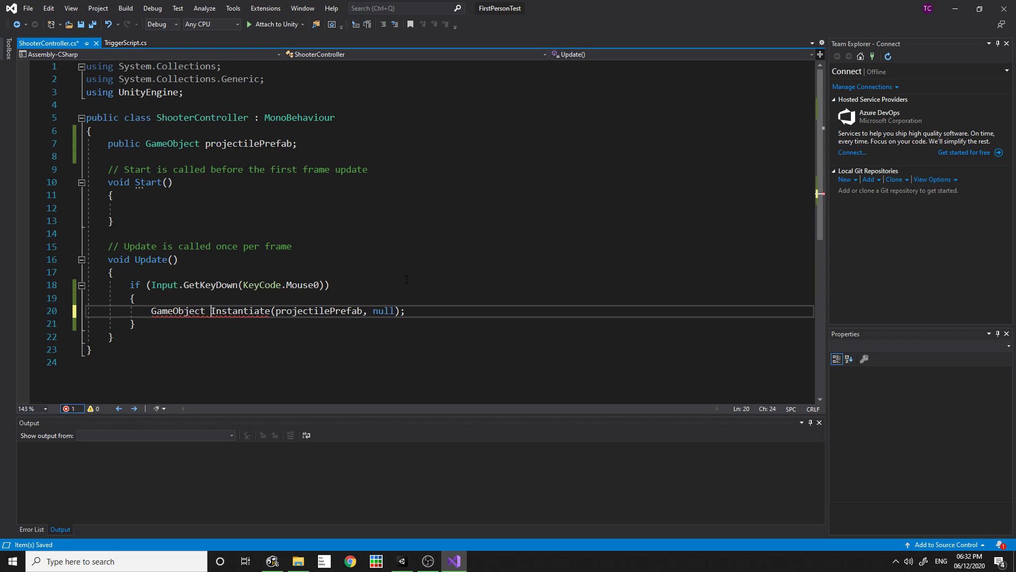
text(newB)
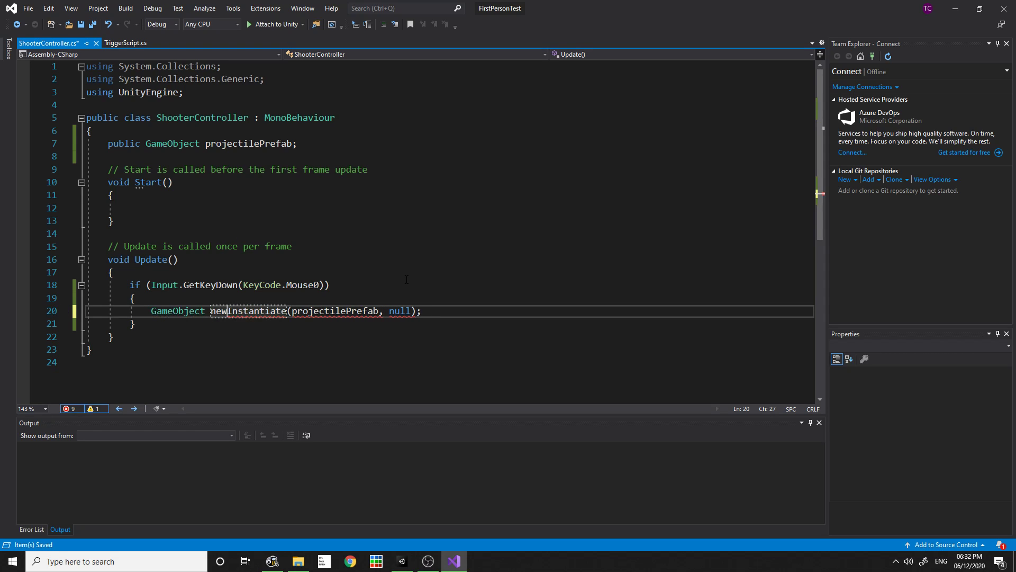
text(ullet )
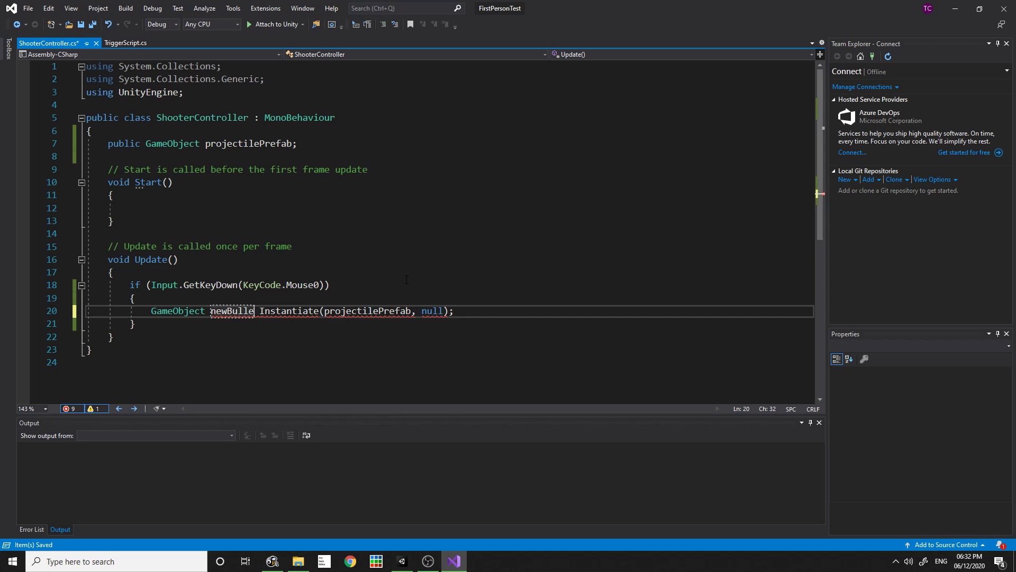
text(=)
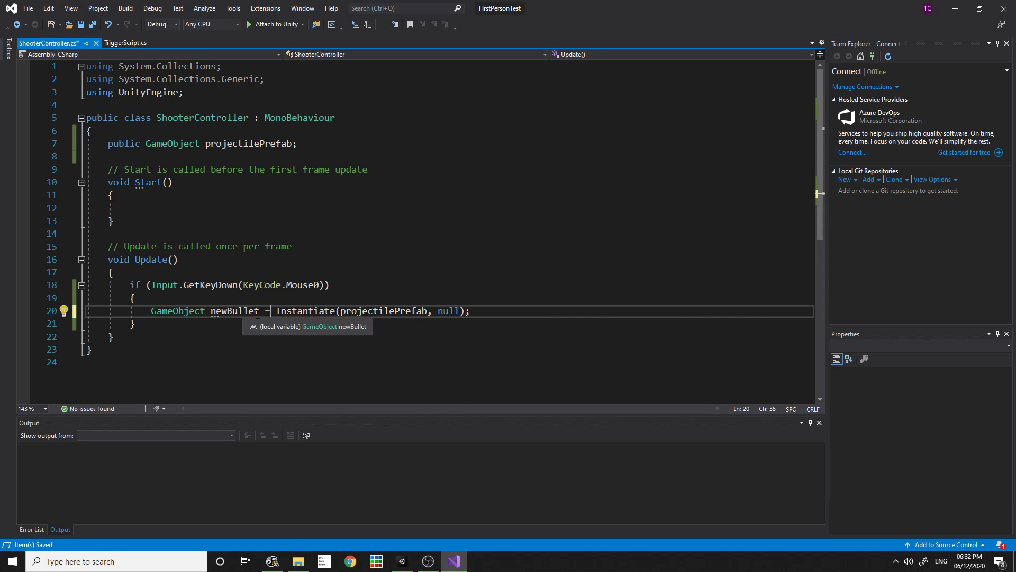
drag(275, 313, 472, 312)
click(423, 324)
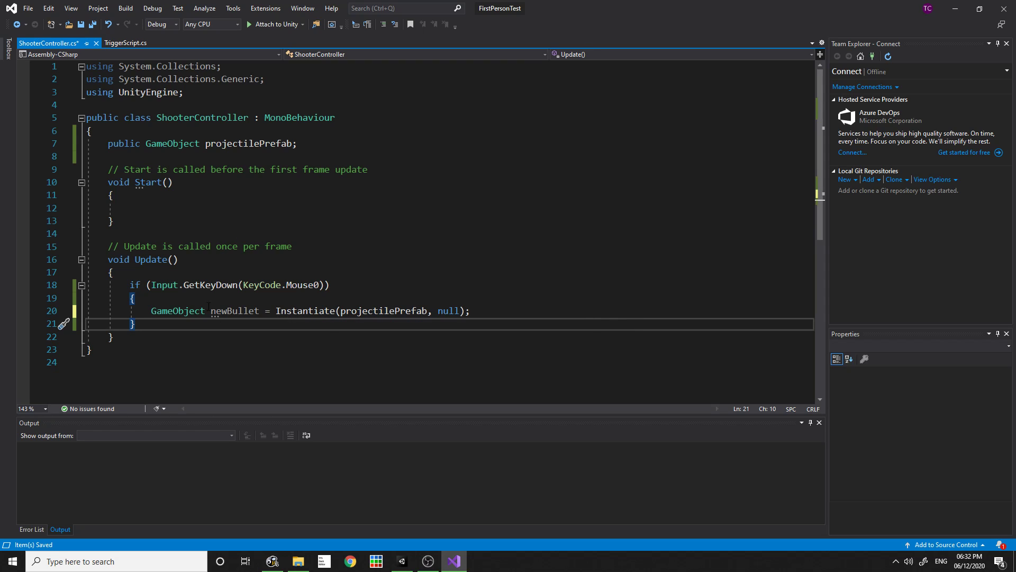
Start an assignment to newBullet.transform.position on a new line below the Instantiate statement, leaving its value empty
drag(211, 311, 261, 307)
key(ctrl+c)
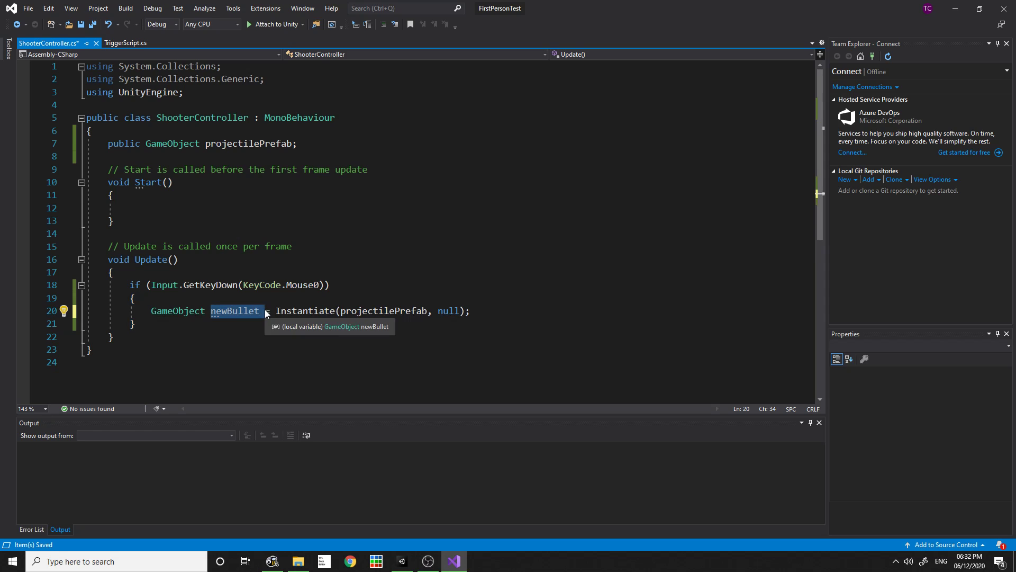
click(497, 316)
key(Return)
key(ctrl+v)
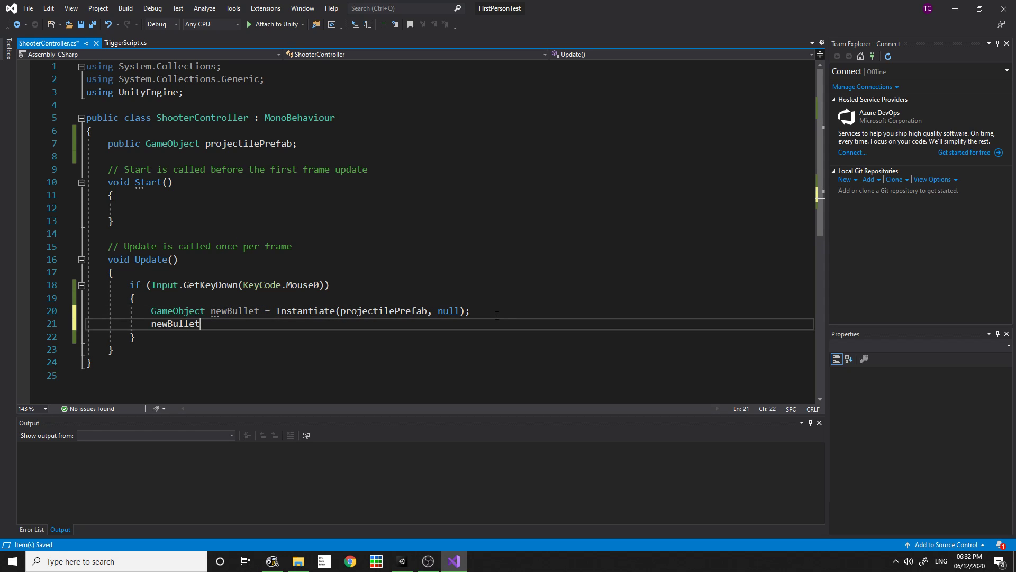
text(.)
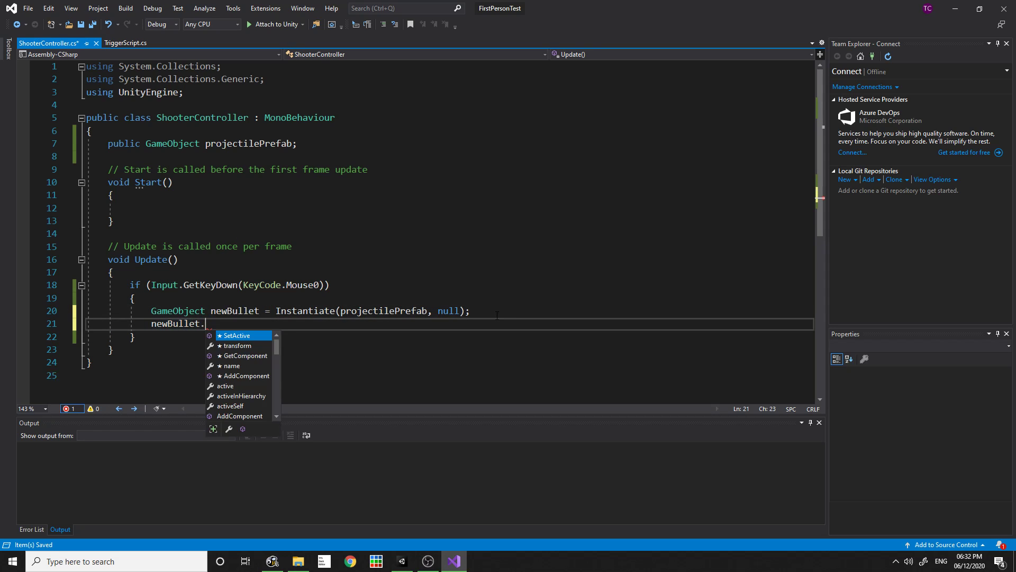
text(transform.position)
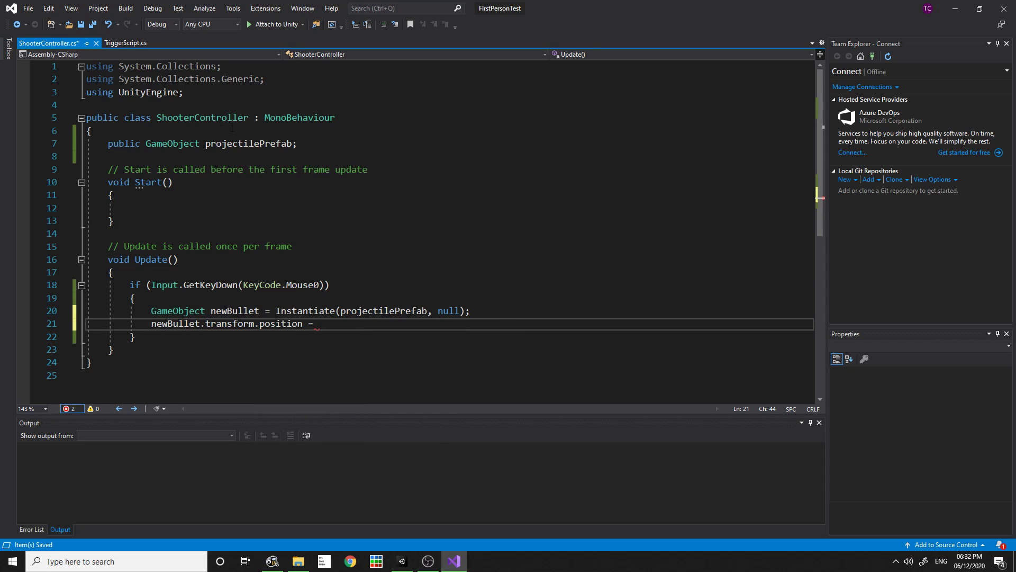
text( = transform)
click(281, 324)
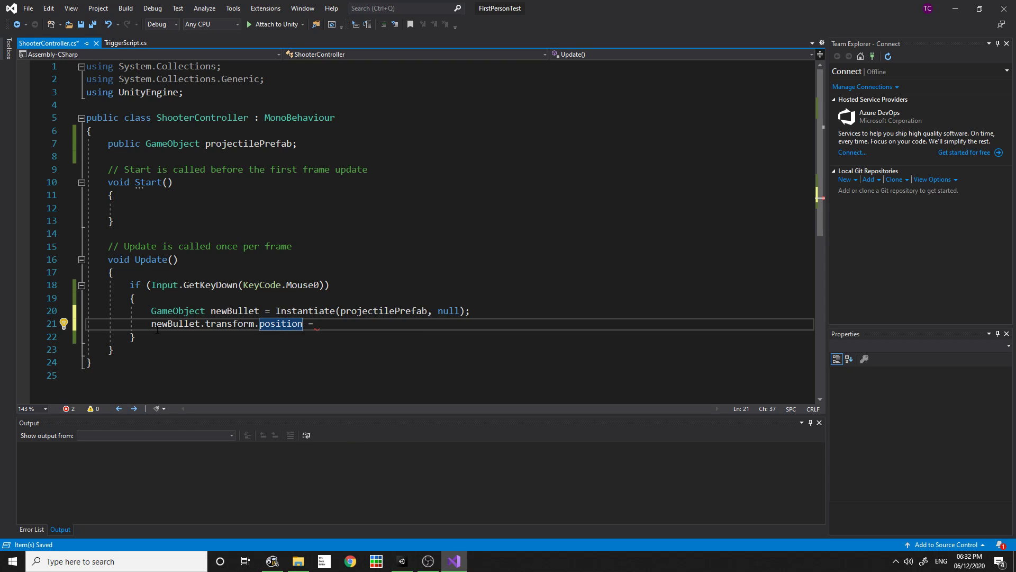
click(336, 322)
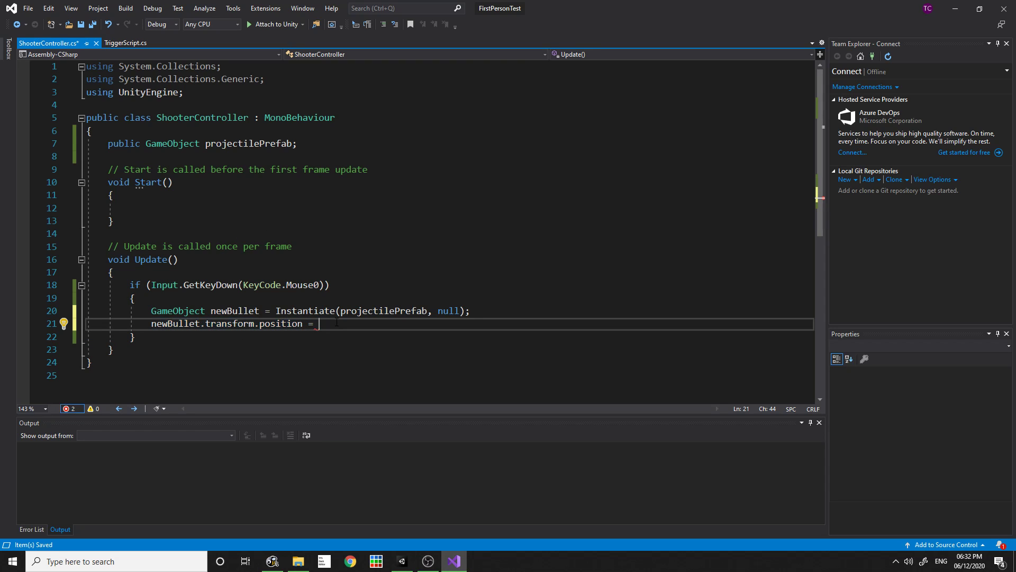
Start an assignment to newBullet.transform.rotation on the line below the position assignment, leaving its value empty
key(Return)
text(newBullet.transform.rot)
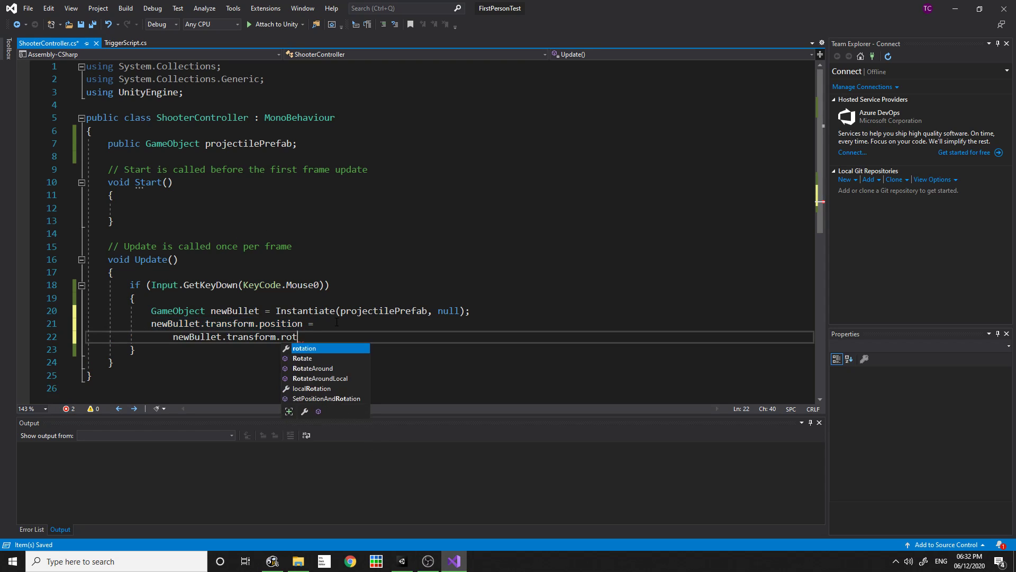
text(ation =)
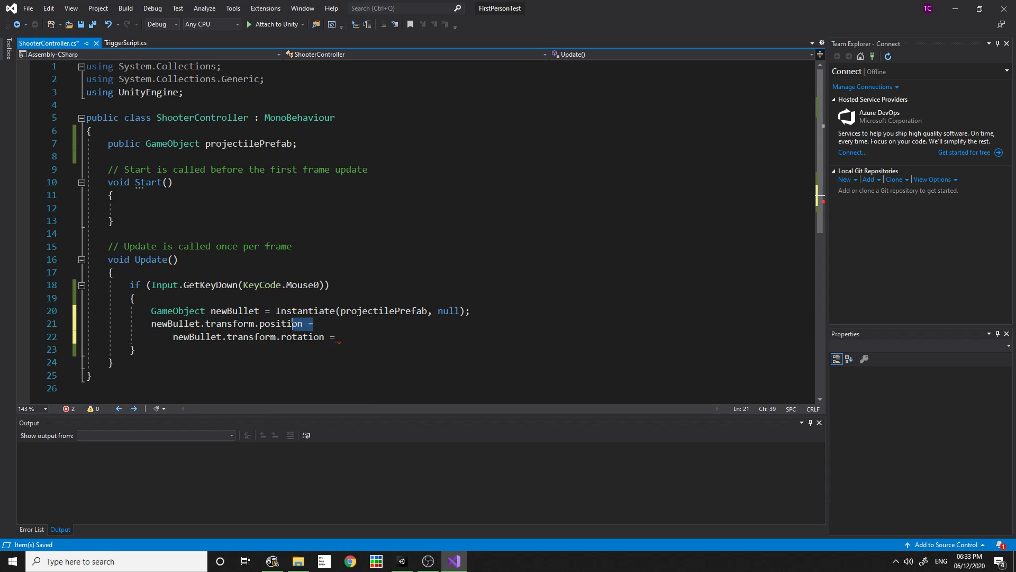
drag(341, 337, 173, 337)
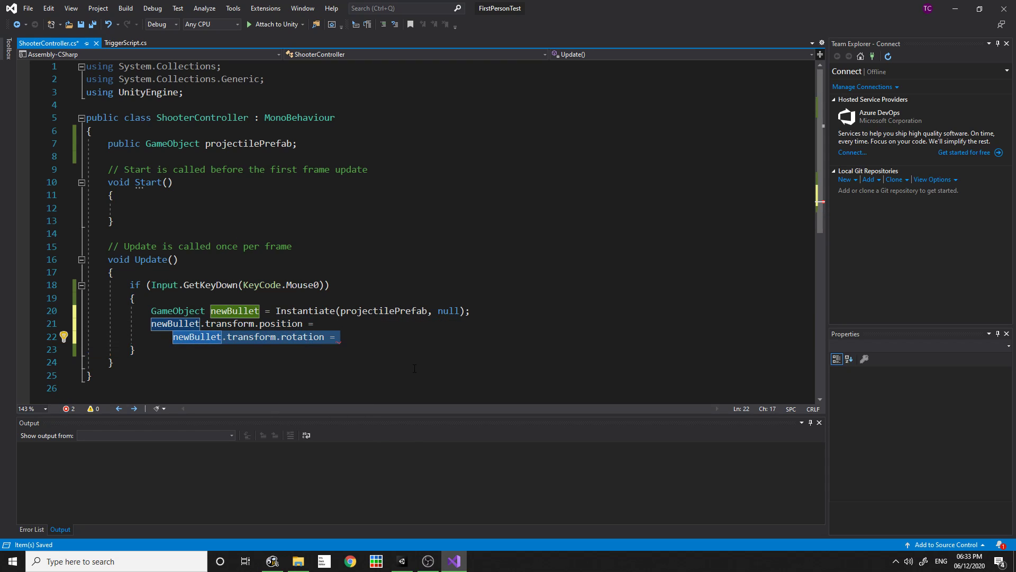
Declare a public Transform field named spawnTransform below projectilePrefab in the ShooterController class
click(454, 560)
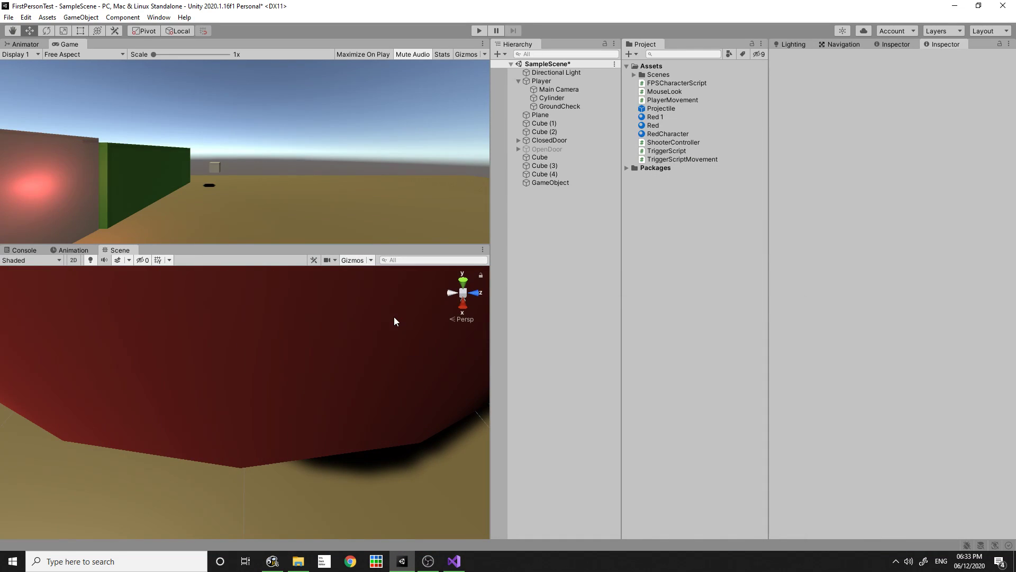
click(454, 560)
click(136, 155)
key(Return)
key(Up)
text(publ)
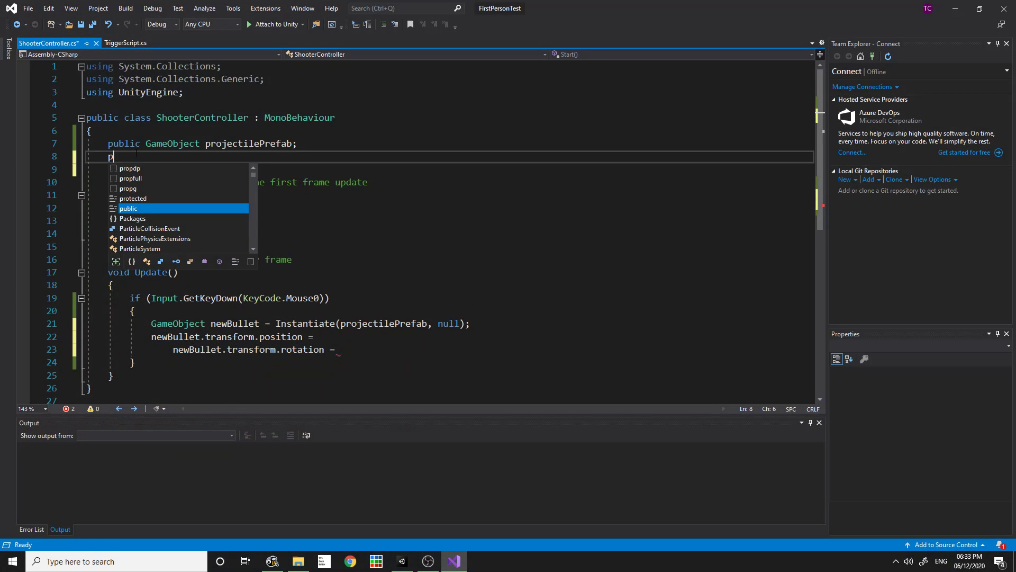
text(ic transform)
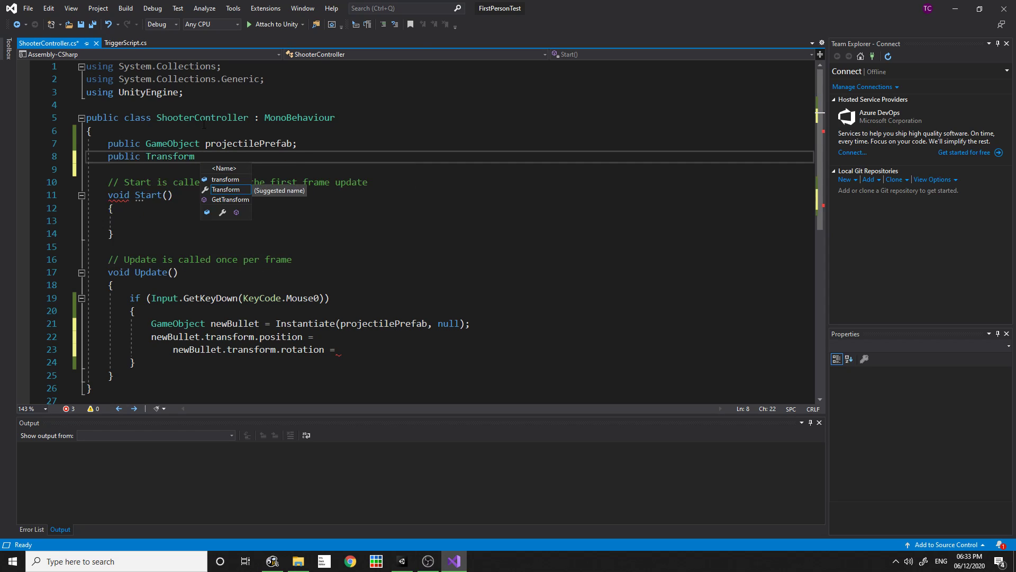
text( spawn)
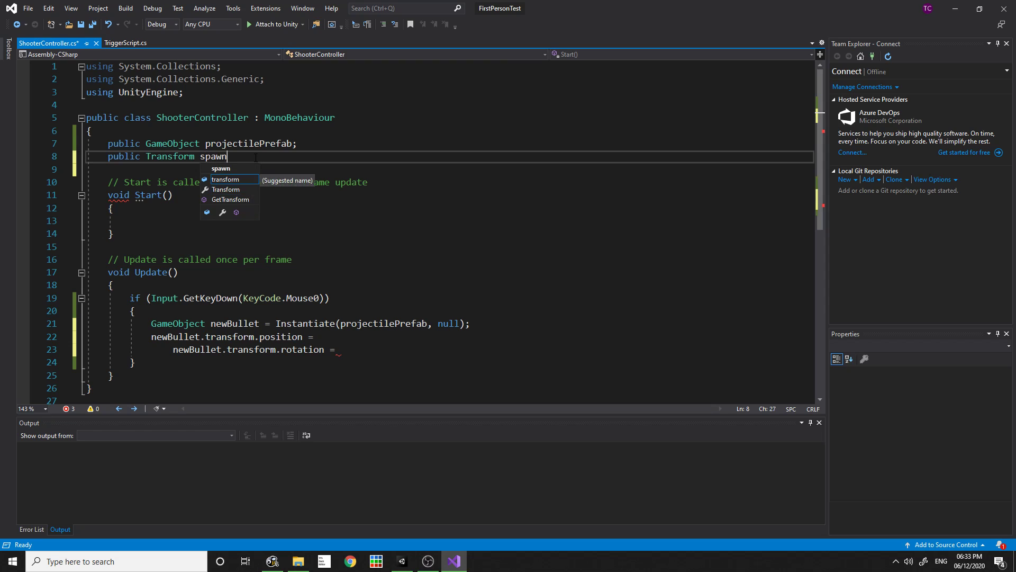
text(Transform;)
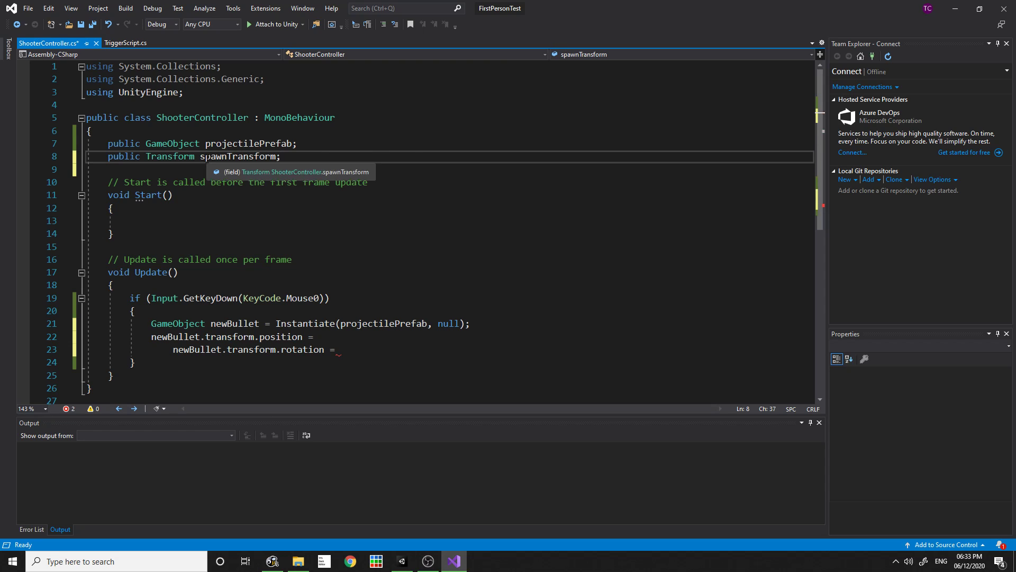
Complete the newBullet position assignment with spawnTransform.position and a semicolon
drag(195, 156, 243, 156)
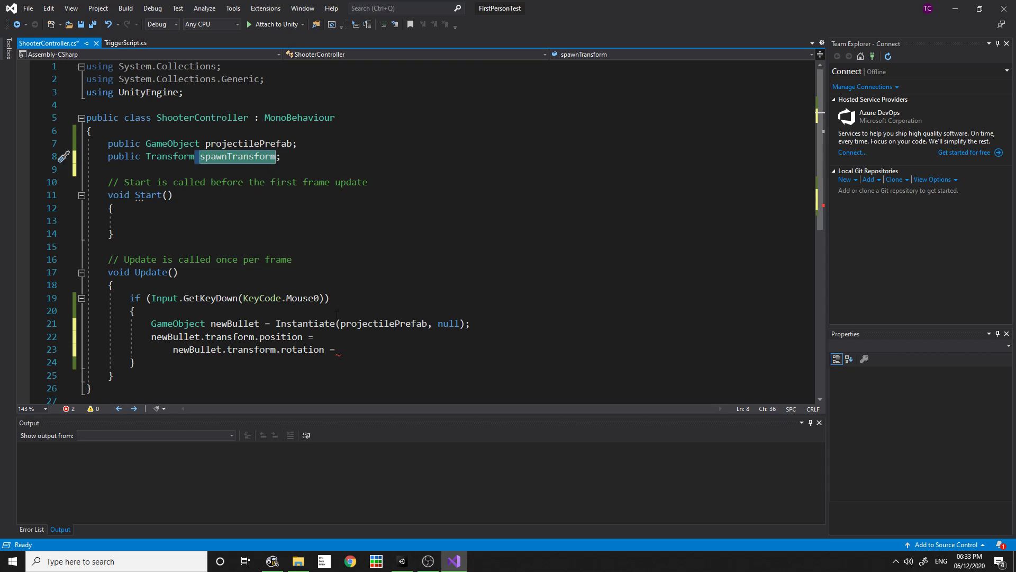
click(547, 330)
text(spawnTransform)
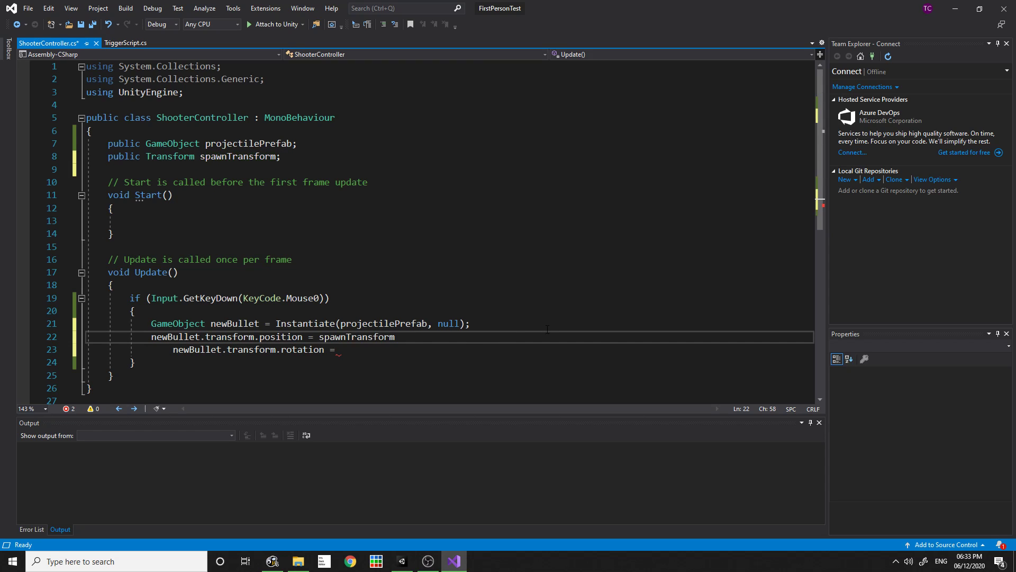
text(.position;)
Complete the newBullet rotation assignment with spawnTransform.rotation and a semicolon, save the script, and switch to Unity
click(350, 351)
text(spawnTransform)
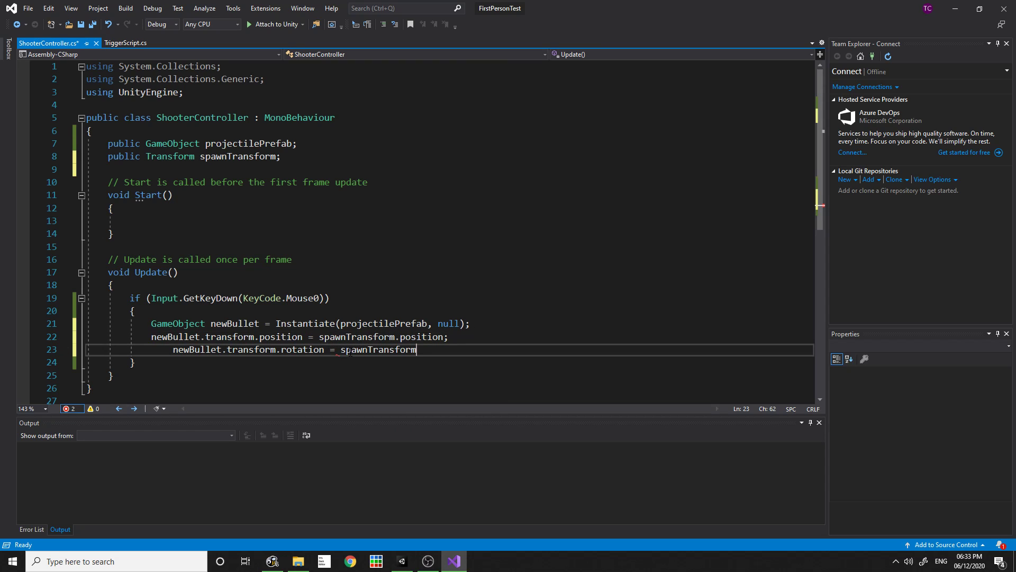
text(.rotation;)
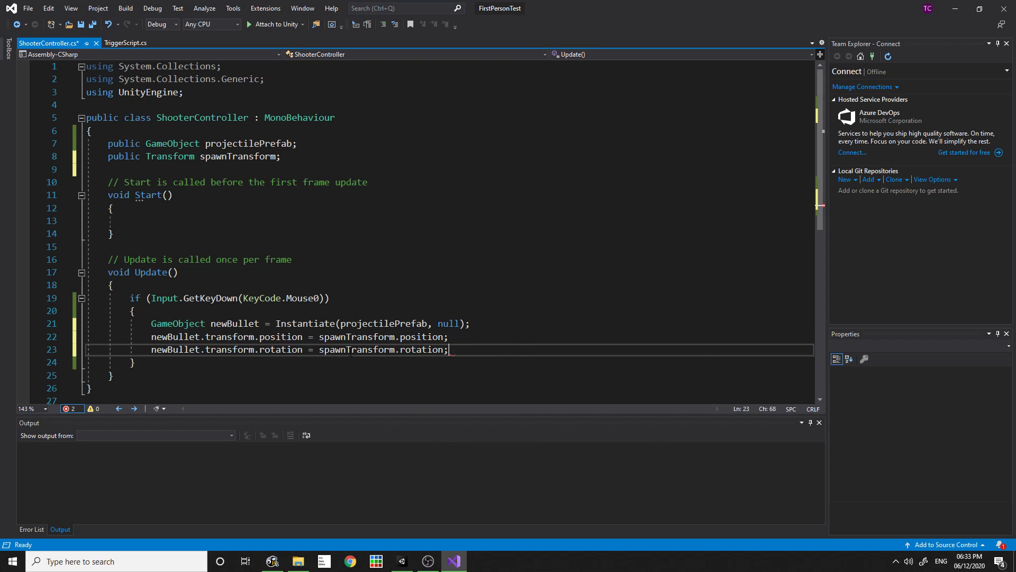
key(ctrl+s)
click(455, 566)
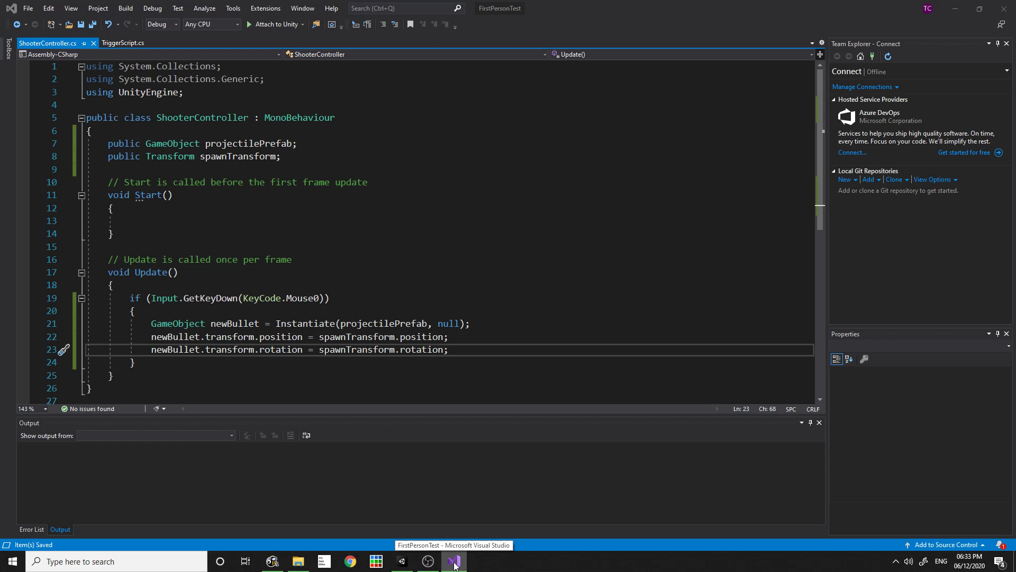
click(455, 566)
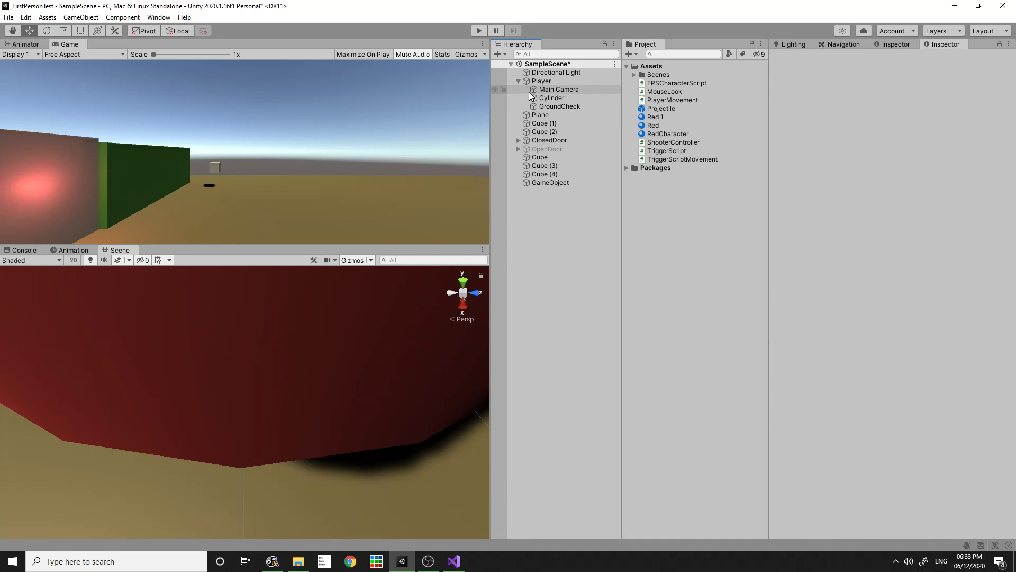
Assign the Main Camera as the Spawn Transform of the Player's Shooter Controller component
click(544, 82)
scroll(911, 529, down, 2)
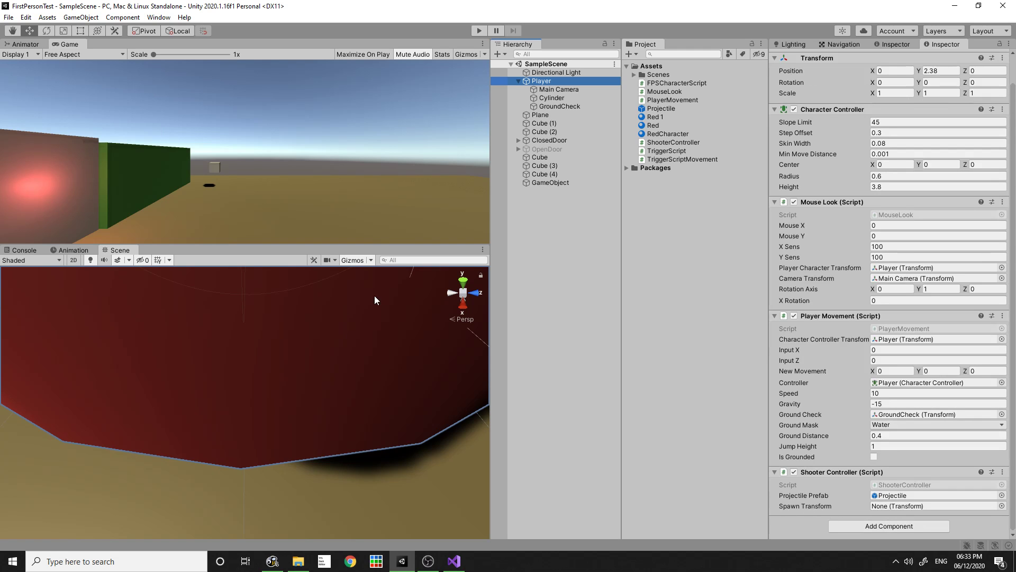
right_drag(391, 358, 318, 351)
key(s)
key(w)
key(s)
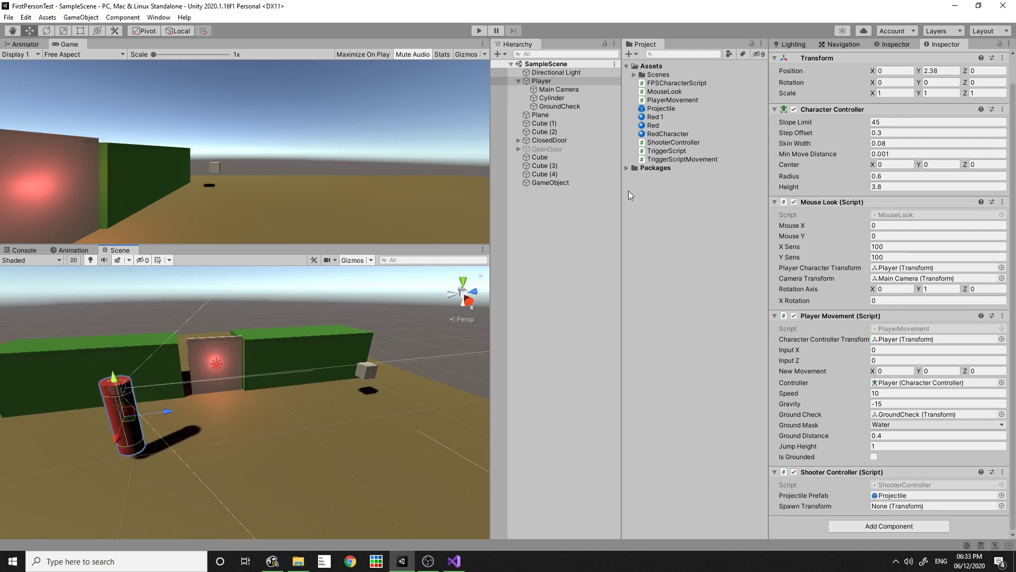
click(555, 89)
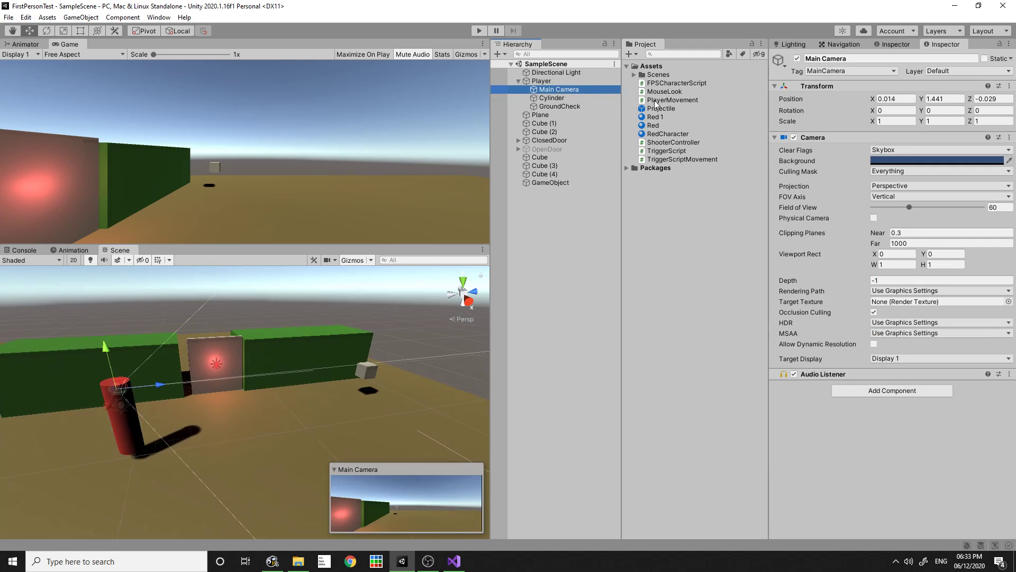
click(540, 81)
drag(562, 90, 904, 533)
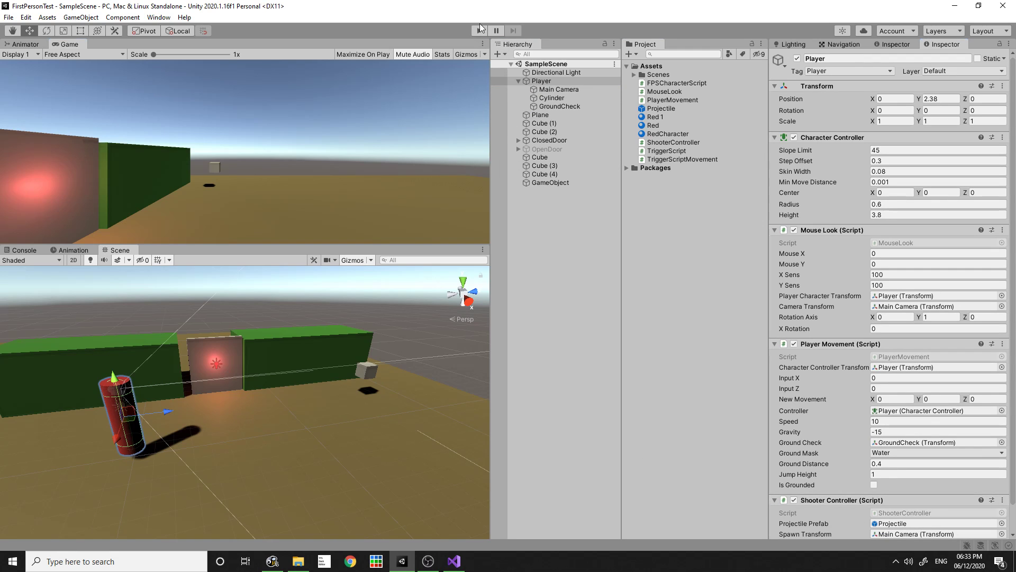
Run the scene, move the player backward and sideways, and fire several projectiles toward the wall
click(477, 31)
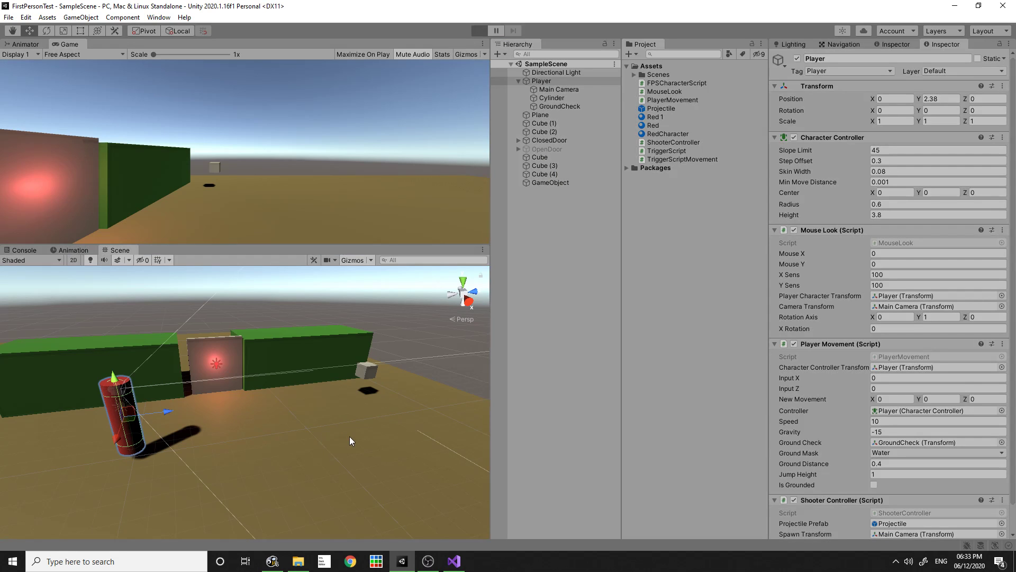
key(s)
key(d)
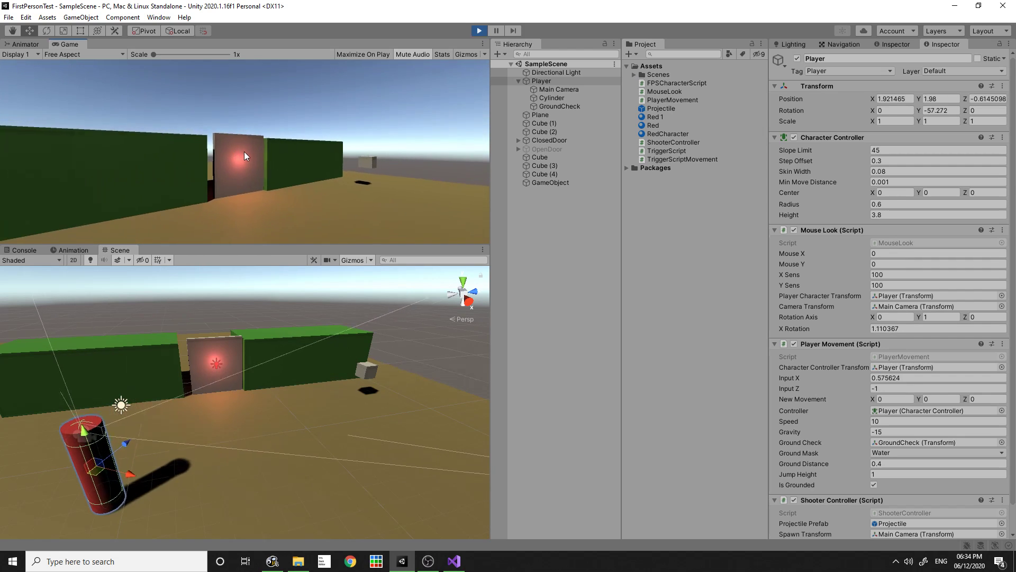
click(245, 151)
click(245, 152)
click(243, 151)
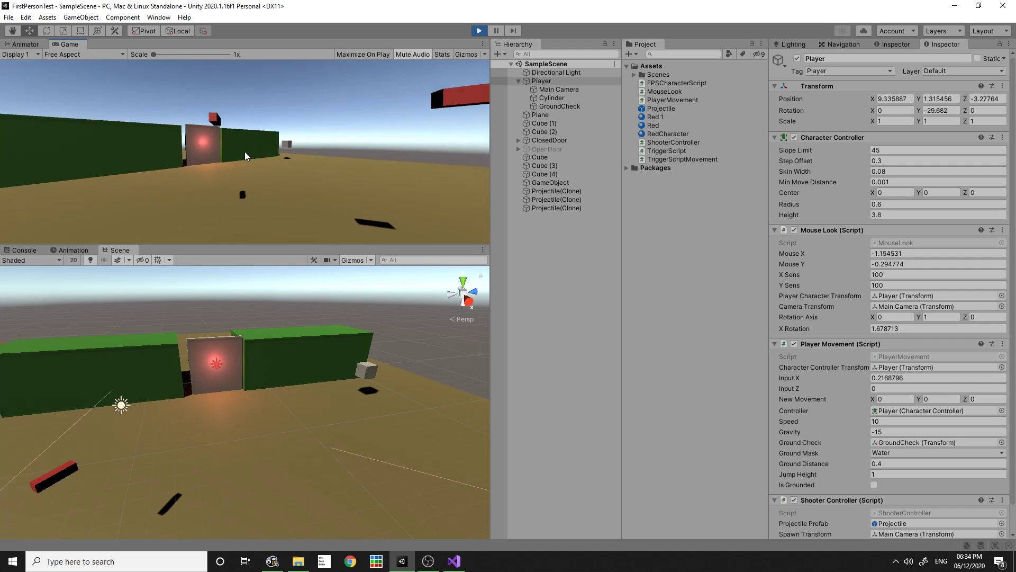
Fire more projectiles from different spots while moving the player around the scene, and stop play mode
key(s)
key(a)
key(w)
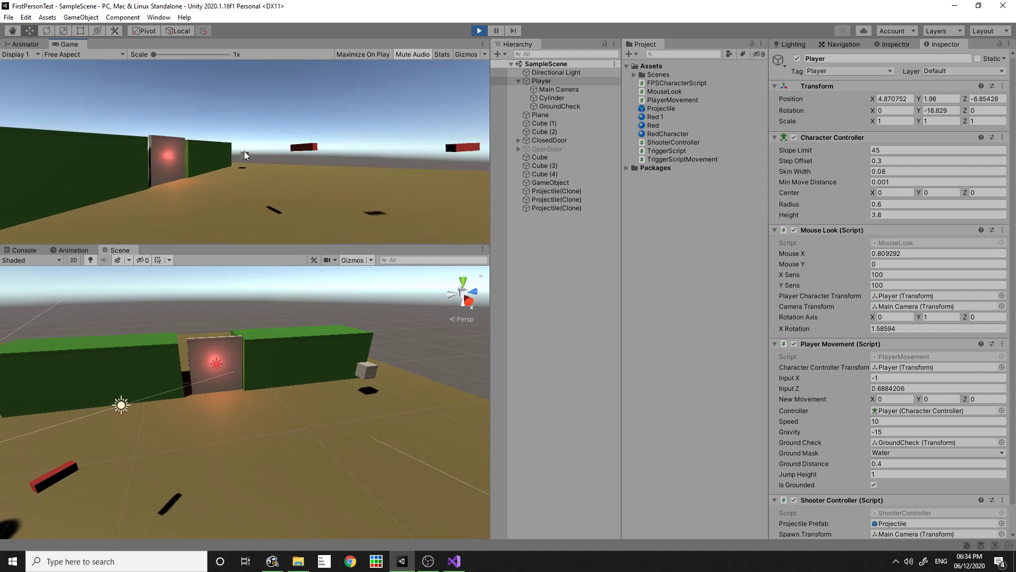
click(244, 151)
key(d)
click(244, 151)
key(s)
key(a)
click(244, 152)
key(d)
key(s)
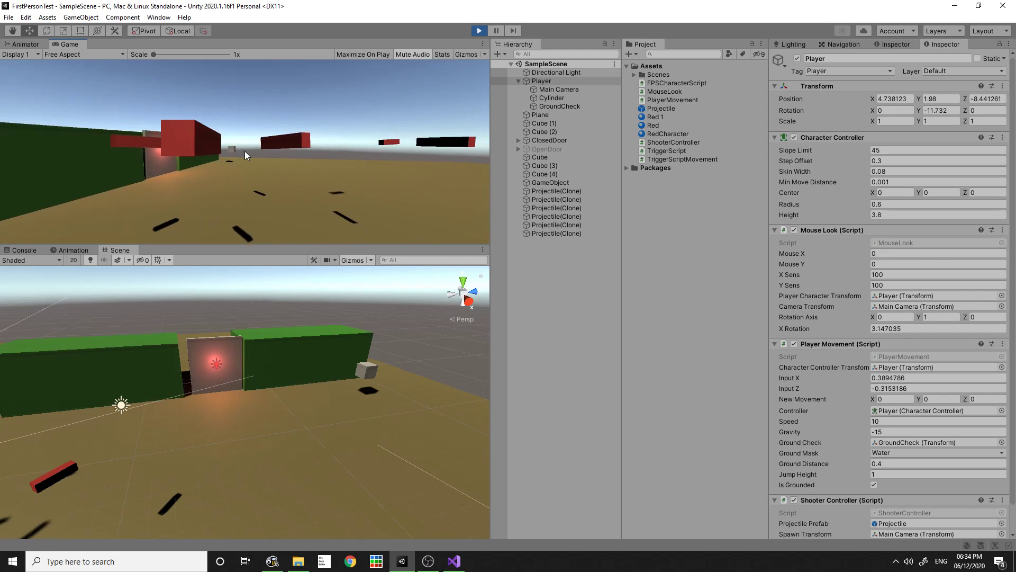
key(super)
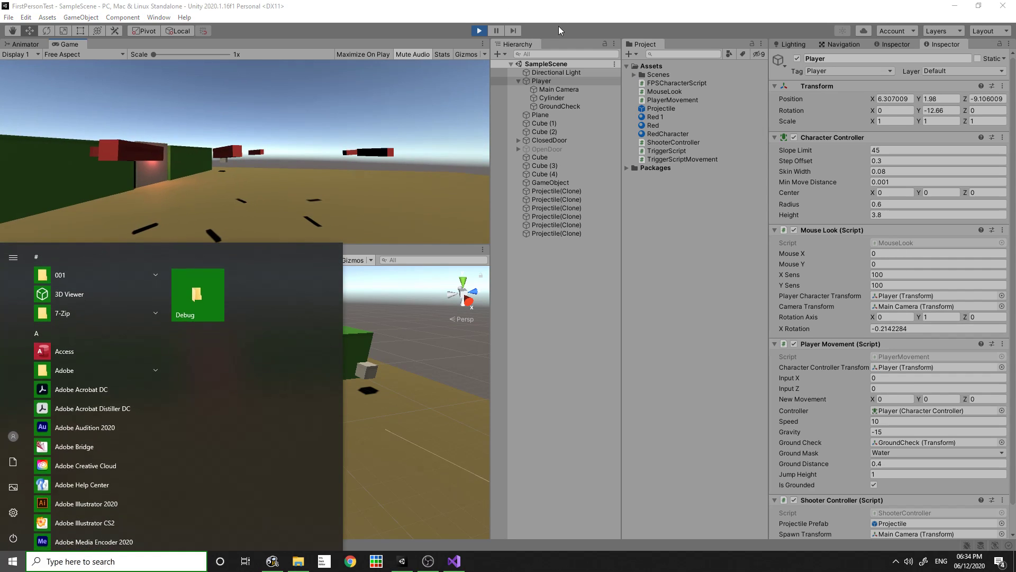
click(484, 32)
Enable Is Trigger on the Box Collider of the Projectile prefab
scroll(878, 322, down, 2)
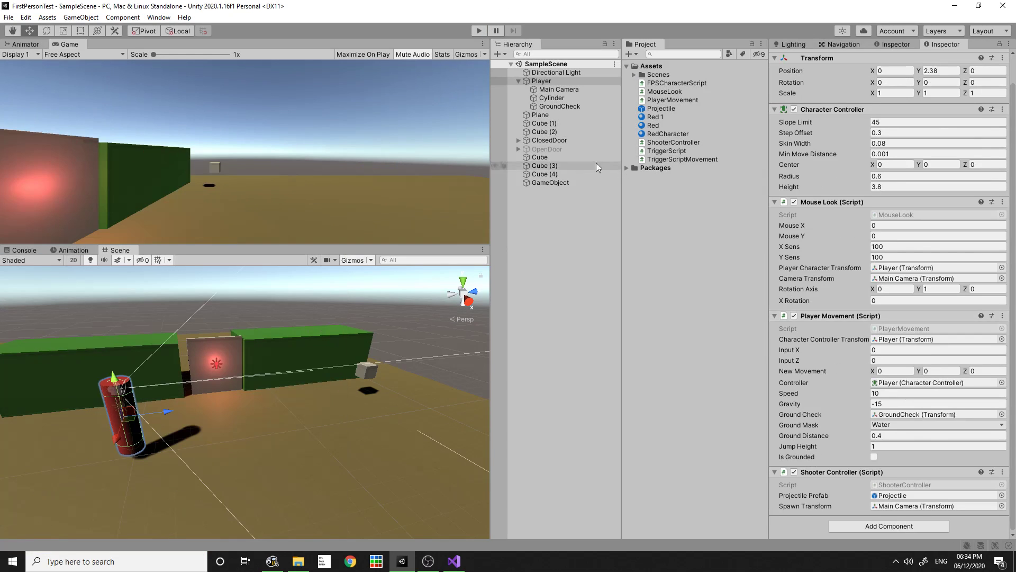
click(659, 108)
scroll(877, 331, down, 2)
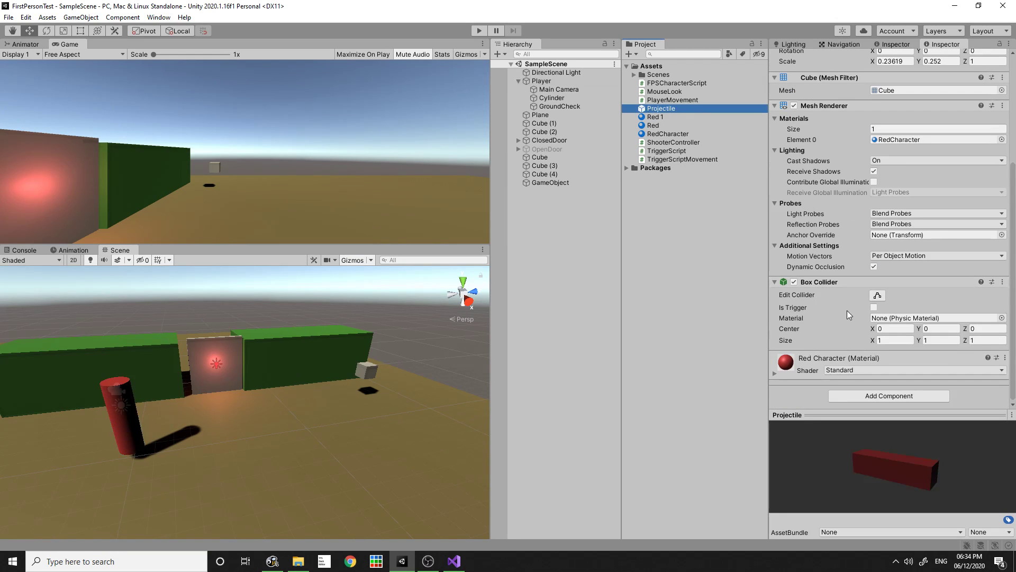
click(874, 307)
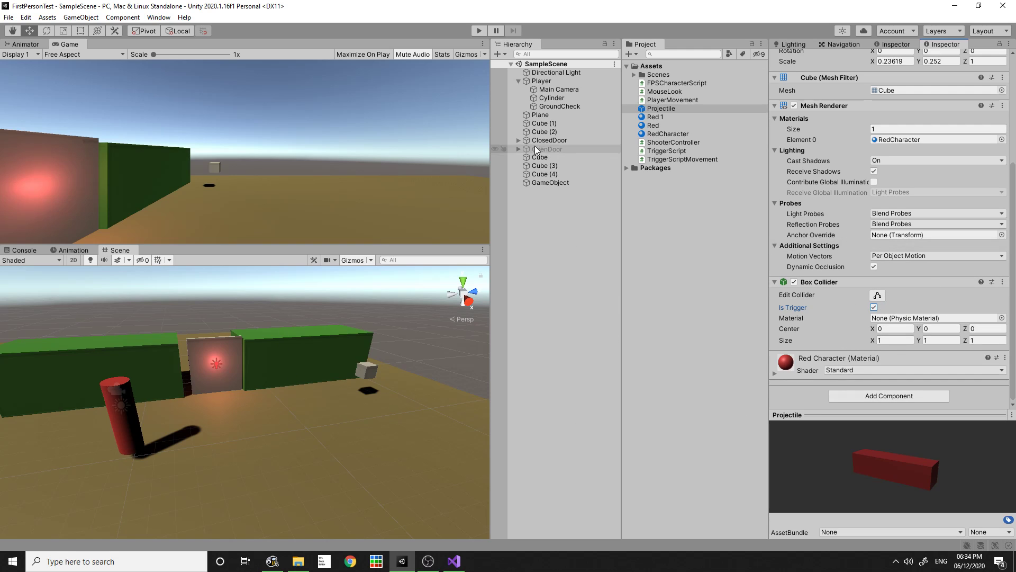
Create a new script named Projectile and add it as a component to the Projectile prefab
click(558, 215)
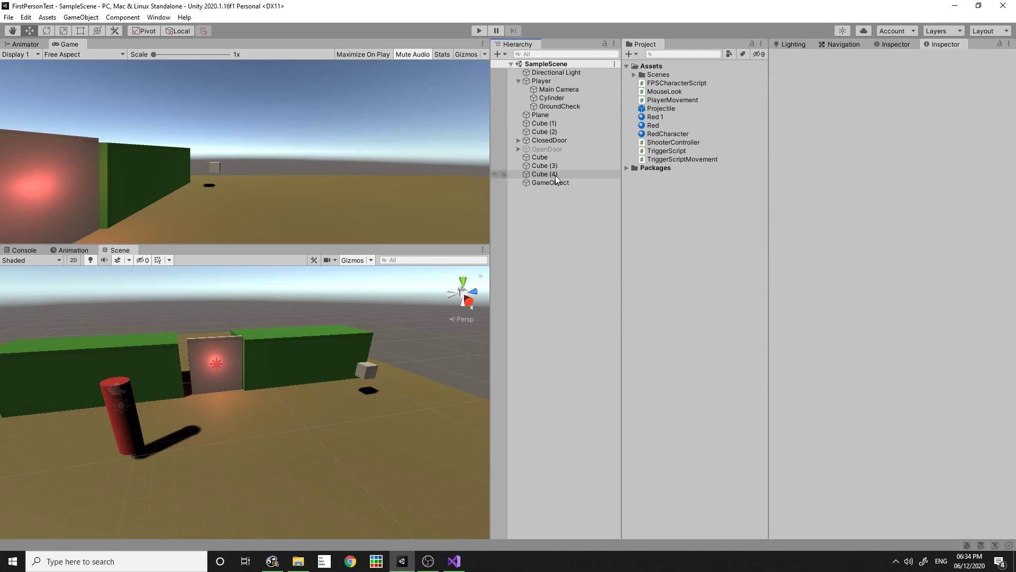
click(654, 109)
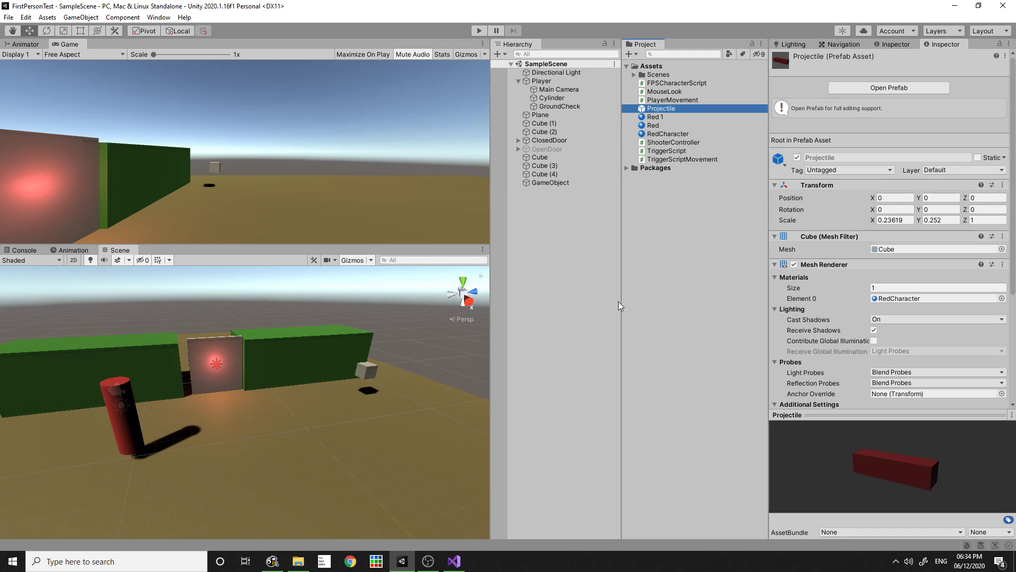
scroll(840, 333, down, 5)
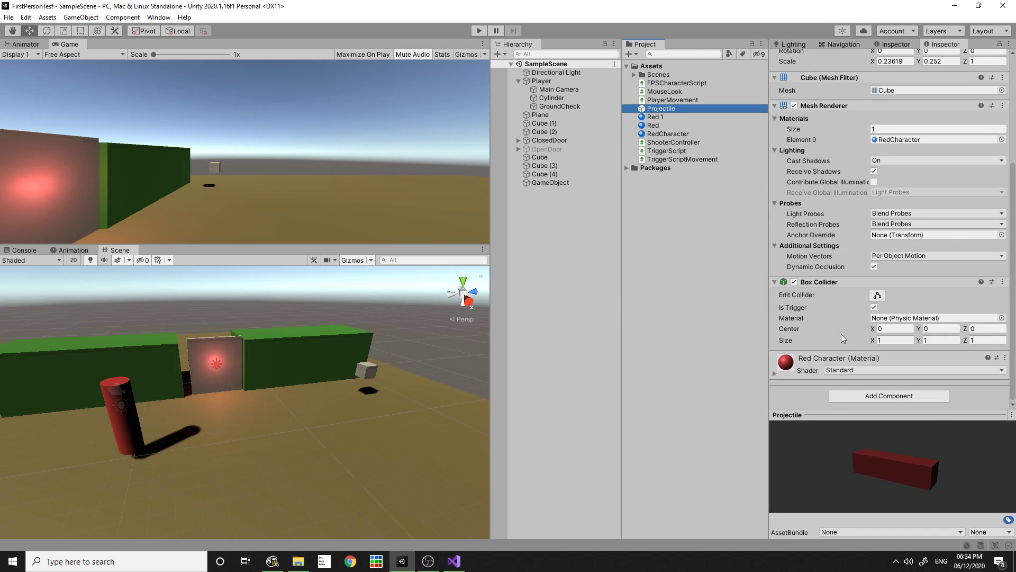
scroll(829, 321, up, 5)
scroll(828, 319, down, 5)
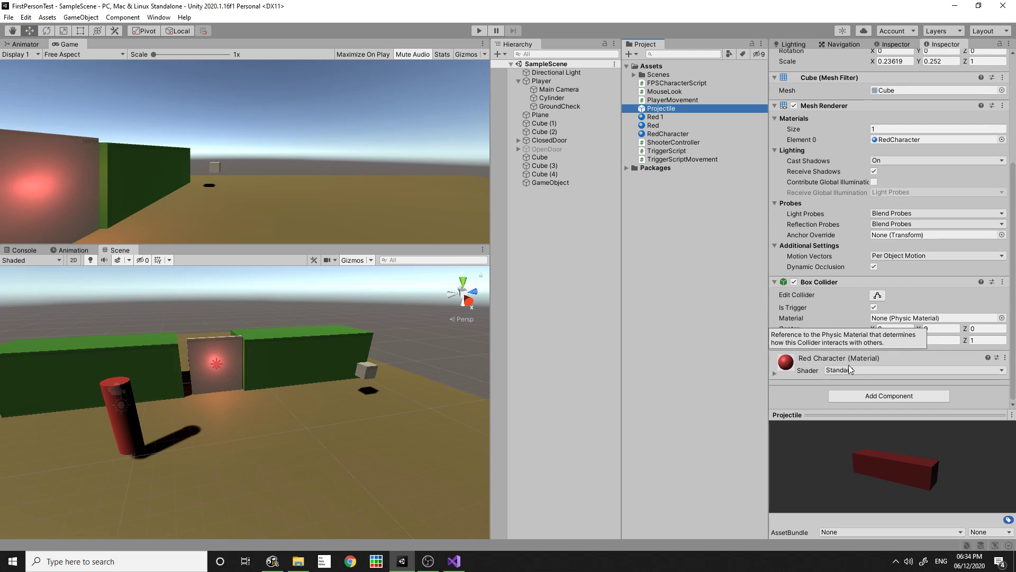
click(854, 396)
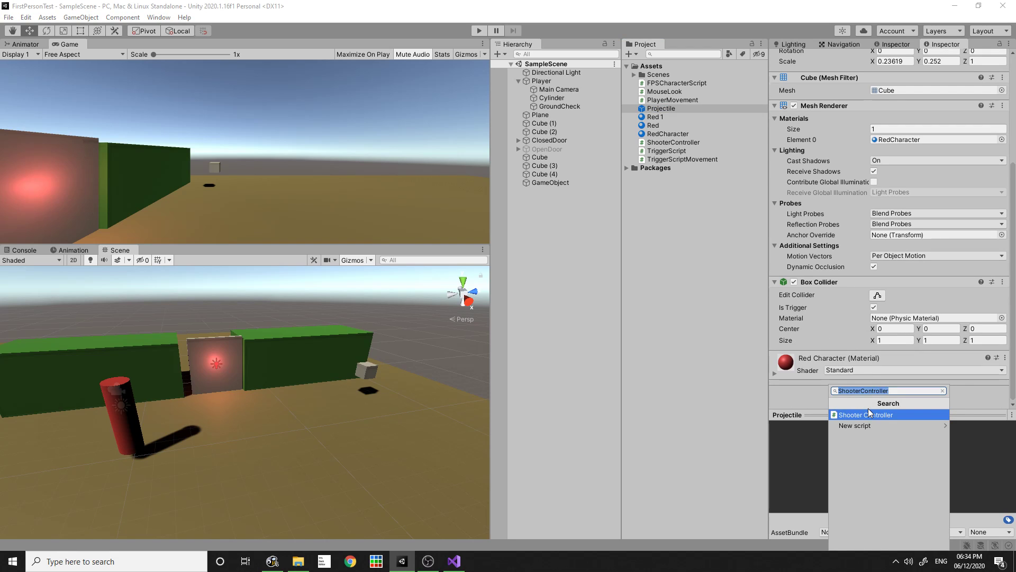
text(Projectile)
key(Return)
key(Return)
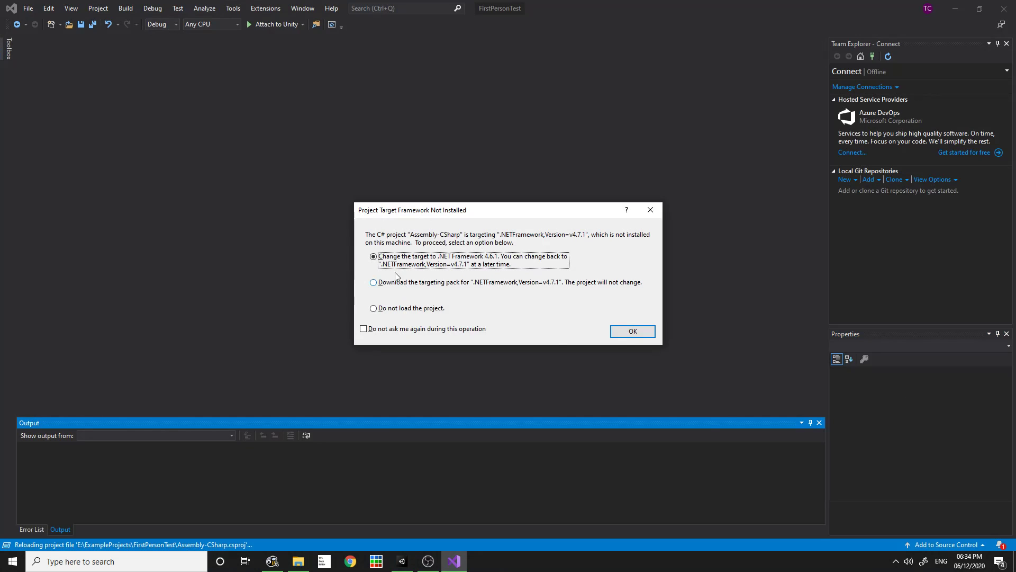
Accept changing the project target to .NET Framework 4.6.1 and open the prefab's Projectile script in Visual Studio
click(631, 332)
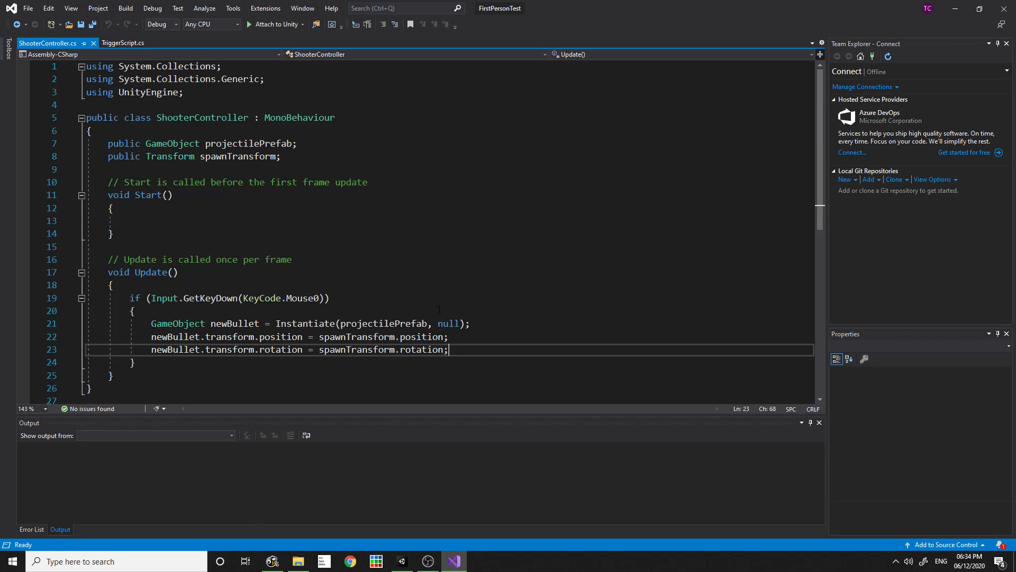
click(454, 562)
click(893, 367)
double_click(893, 367)
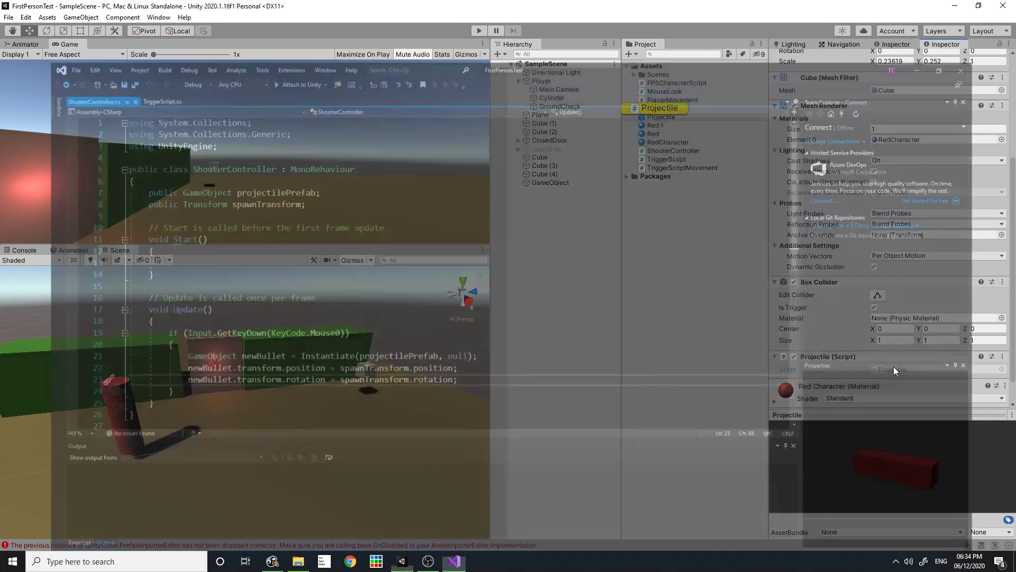
Start a transform.Translate call inside the Update method of the Projectile class, without arguments
click(186, 117)
click(127, 182)
click(140, 261)
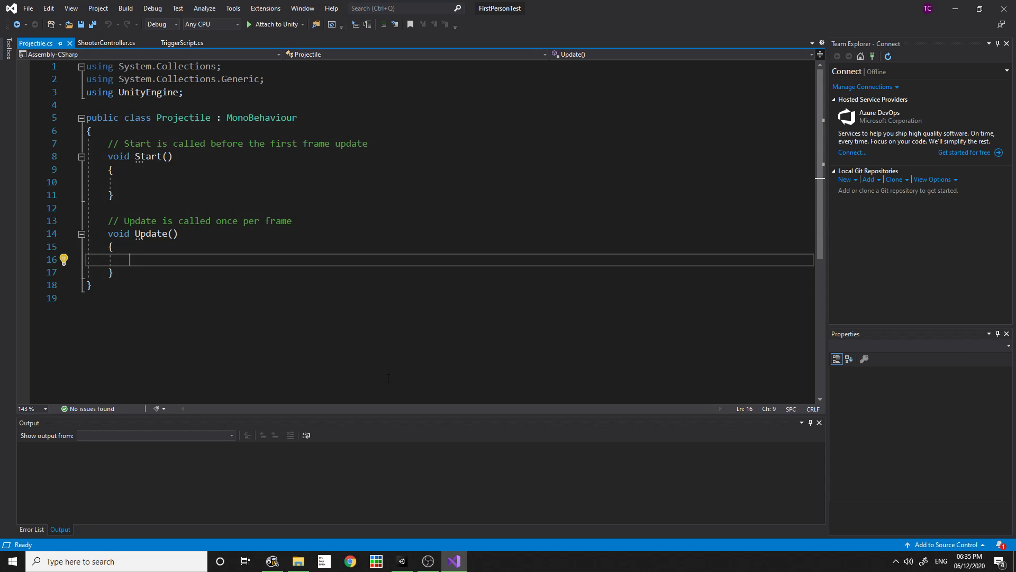
text(tr)
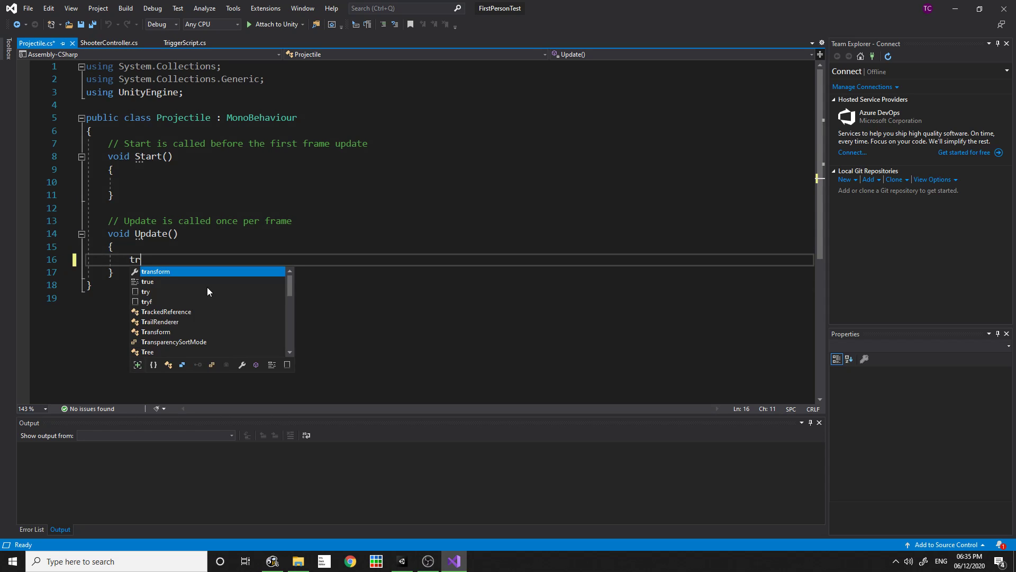
text(ansform.Tr)
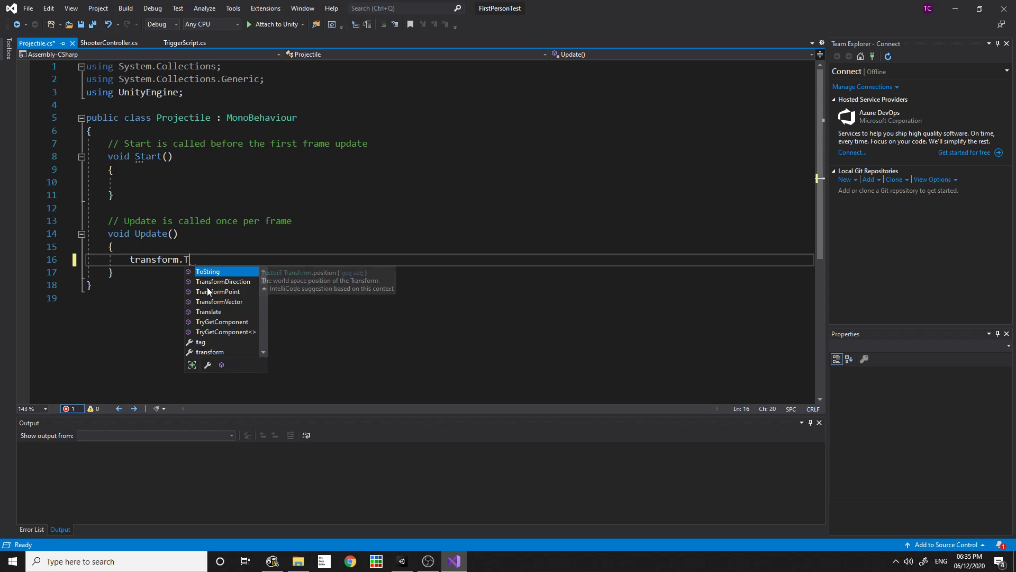
key(Down)
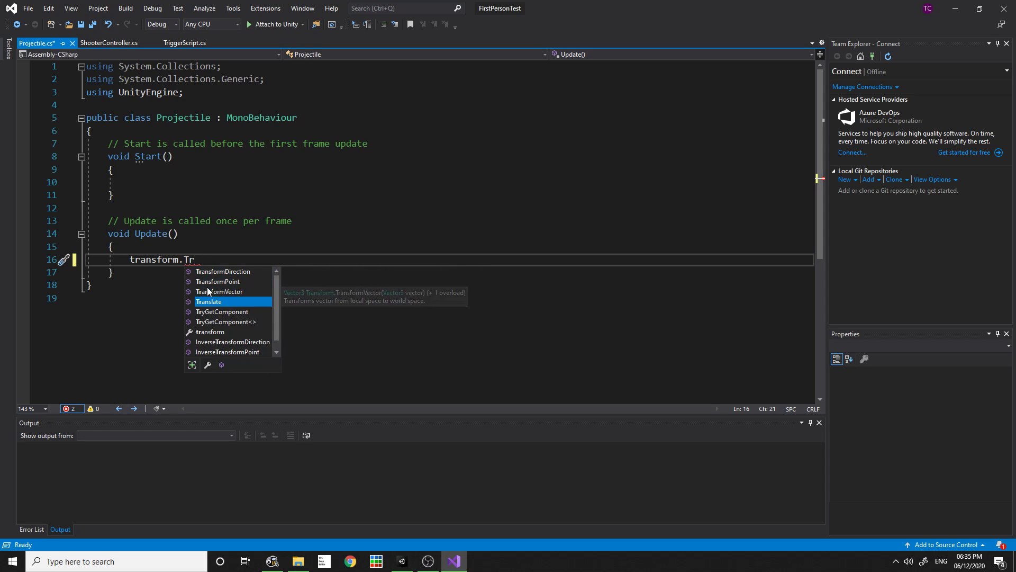
key(Tab)
Highlight the transform reference in Update and the MonoBehaviour base class to examine how they relate
drag(126, 261, 180, 262)
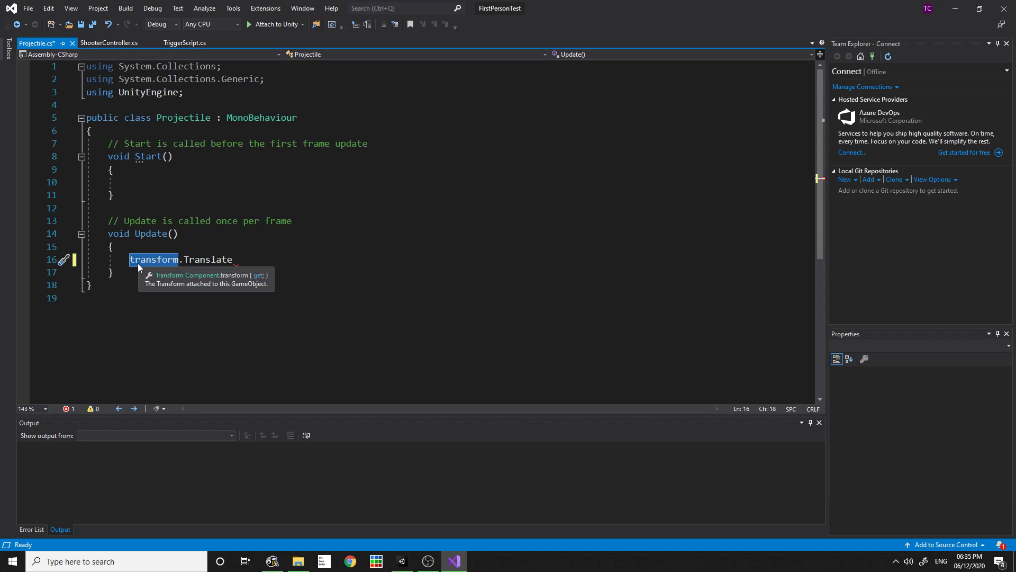
click(125, 251)
drag(125, 256, 180, 261)
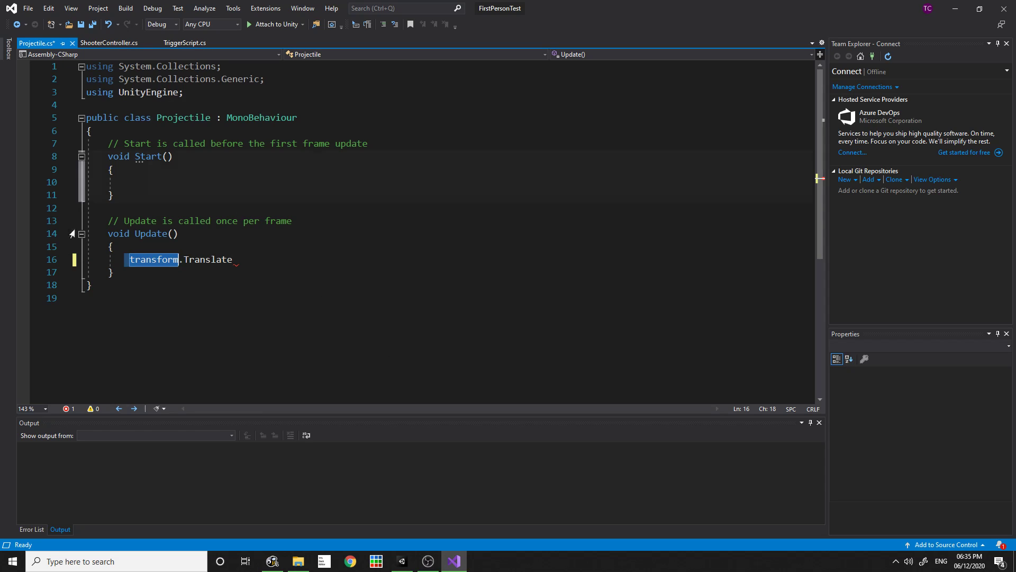
drag(227, 118, 298, 118)
drag(129, 259, 183, 260)
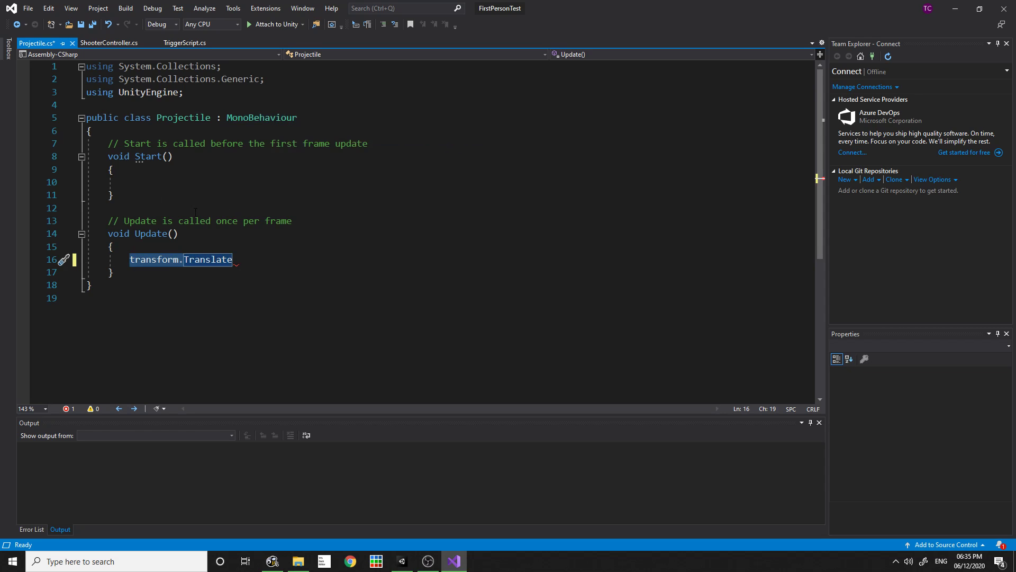
Examine the Projectile prefab's components in Unity alongside the script's transform reference, and return to the script
click(450, 559)
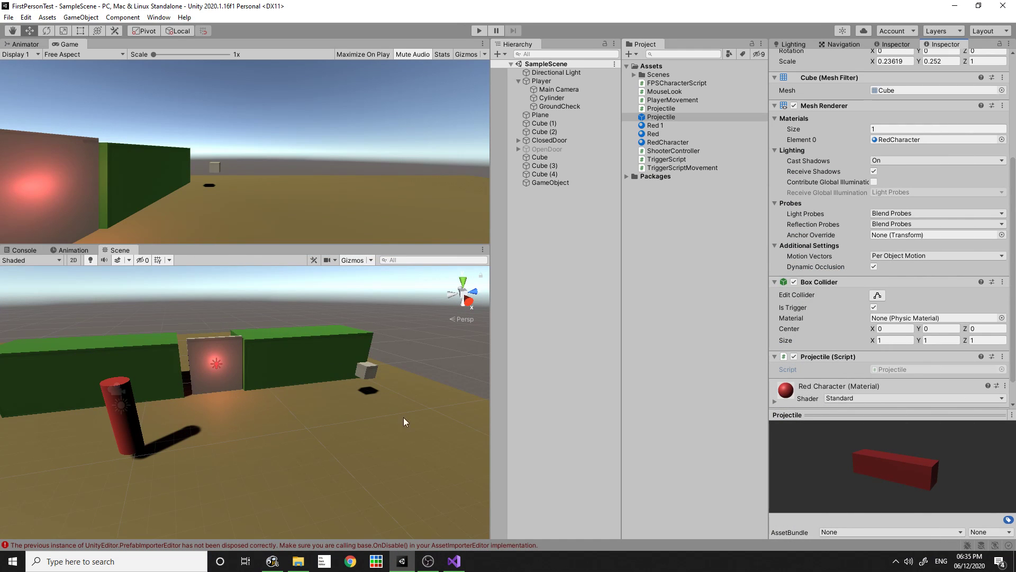
scroll(825, 87, up, 5)
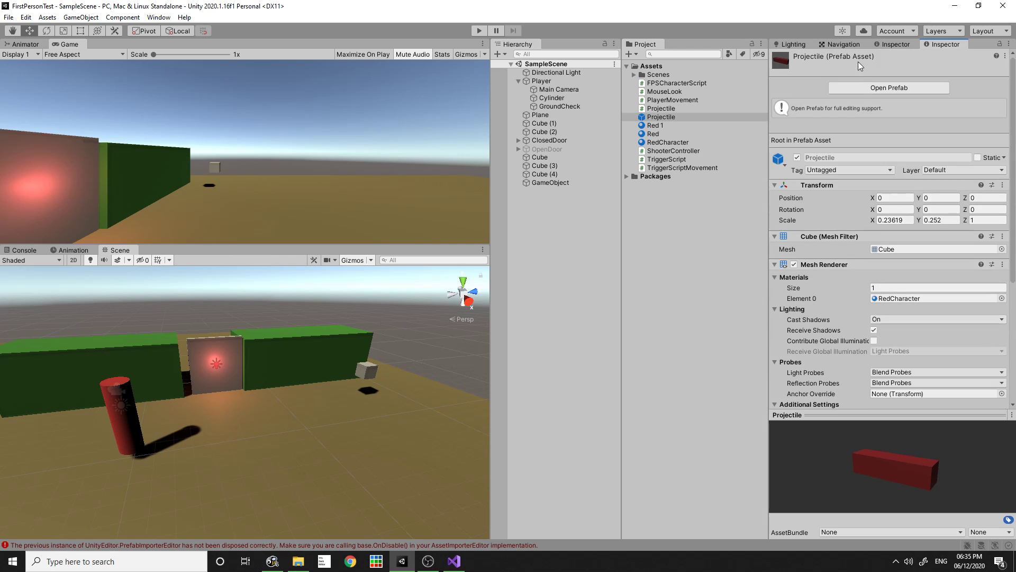
scroll(916, 373, down, 5)
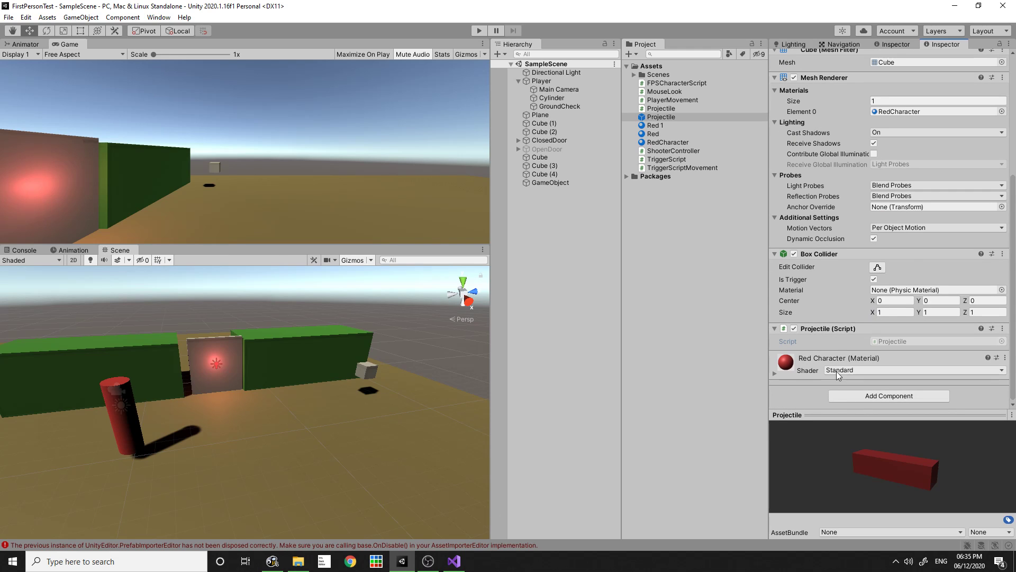
click(454, 561)
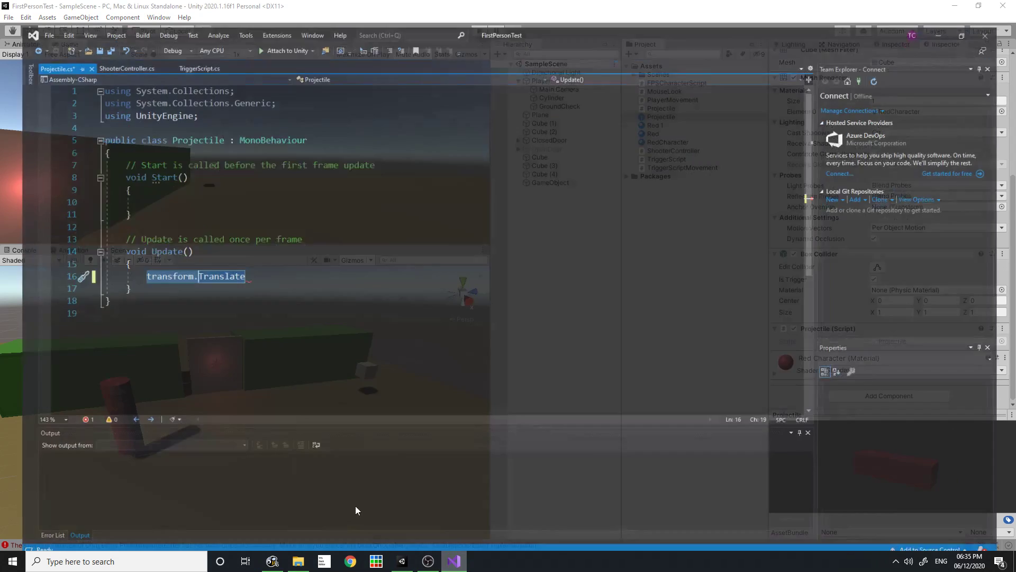
click(135, 288)
drag(124, 259, 179, 260)
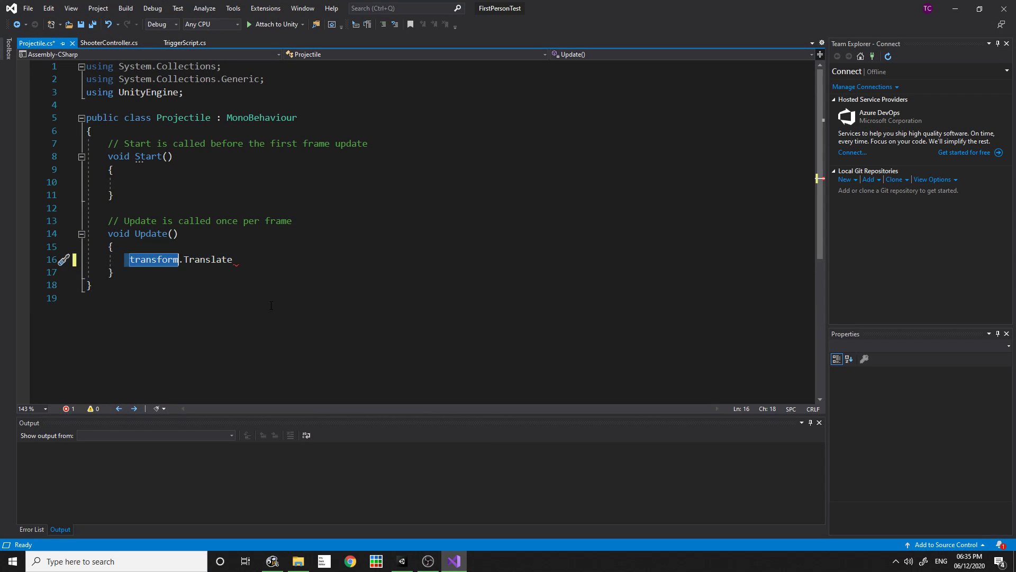
click(447, 563)
scroll(872, 364, up, 6)
click(459, 561)
double_click(183, 257)
key(ctrl+Return)
text(gameObe)
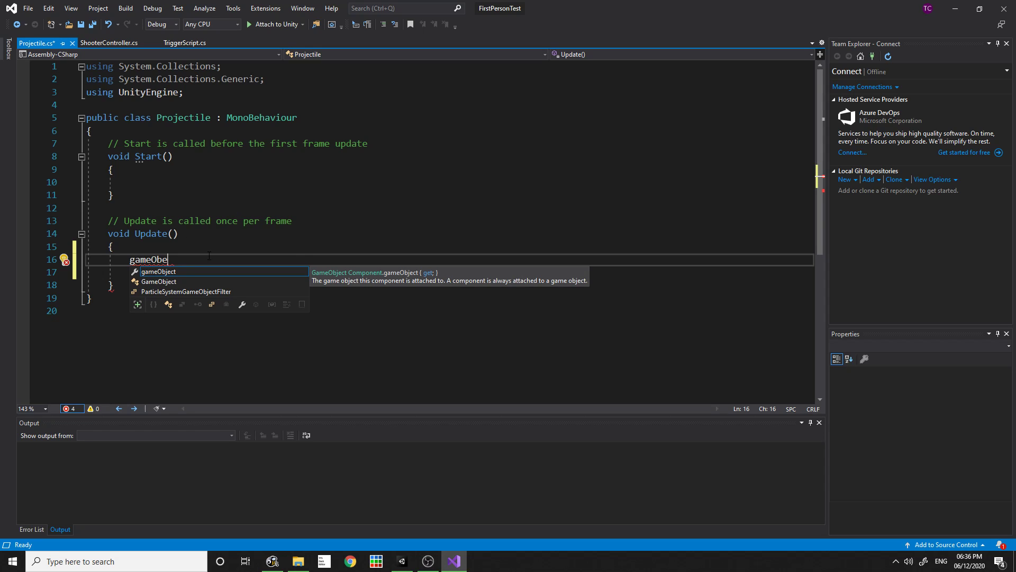
drag(210, 256, 35, 257)
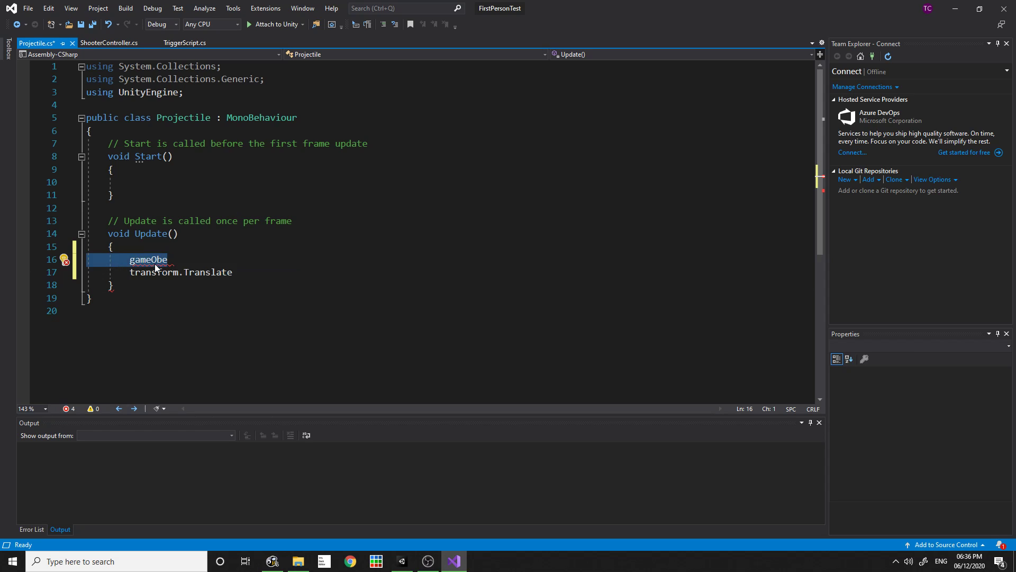
key(BackSpace)
key(BackSpace)
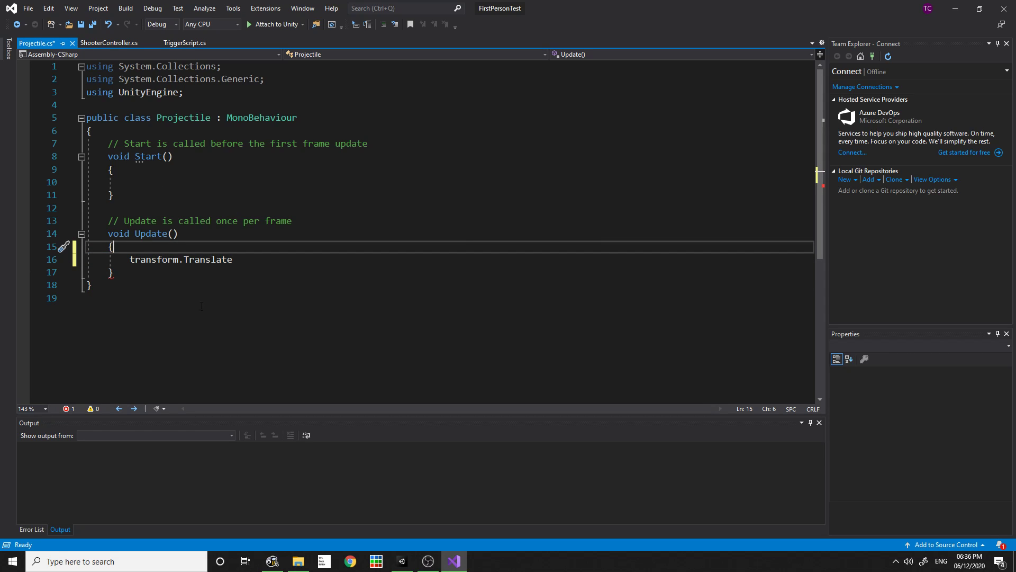
Examine the Projectile prefab's attached components in Unity against the Projectile class name and the transform reference in the script
double_click(165, 119)
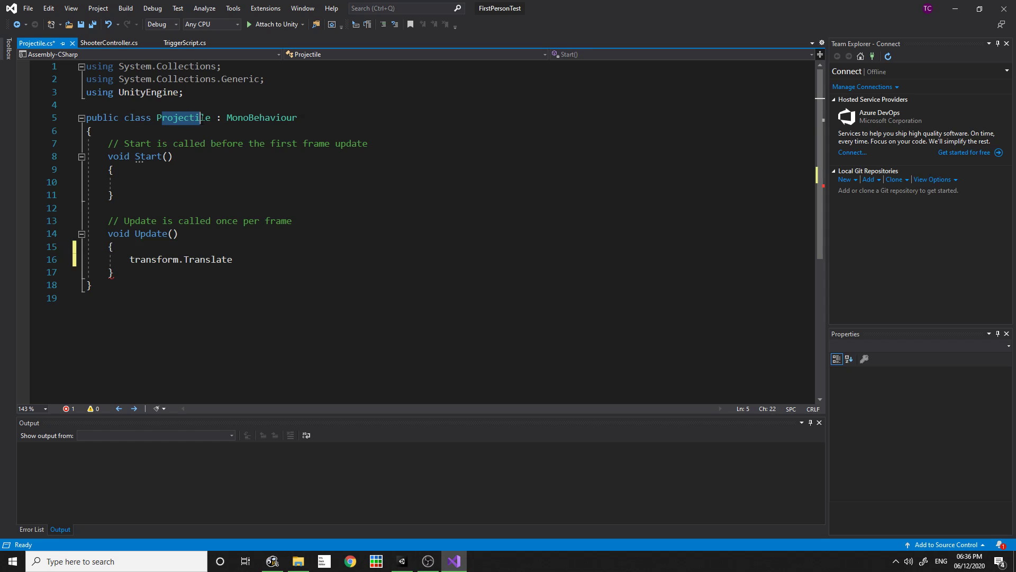
click(462, 552)
click(667, 116)
click(668, 118)
scroll(922, 356, down, 5)
scroll(902, 384, up, 5)
scroll(832, 336, down, 5)
scroll(831, 336, up, 3)
scroll(832, 365, down, 3)
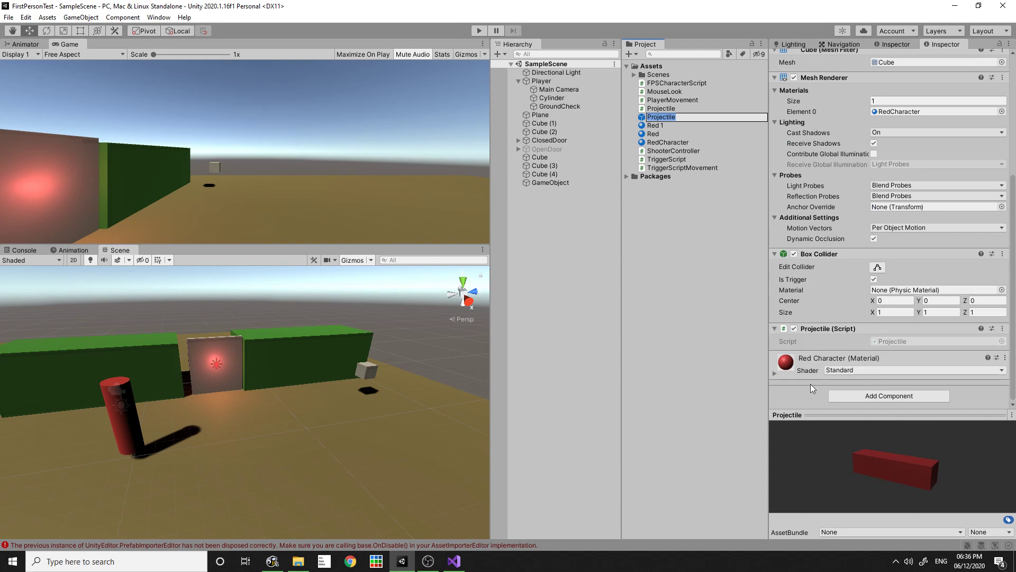
click(454, 560)
mouse_move(134, 260)
mouse_down()
mouse_move(179, 260)
mouse_move(131, 259)
mouse_up()
click(179, 260)
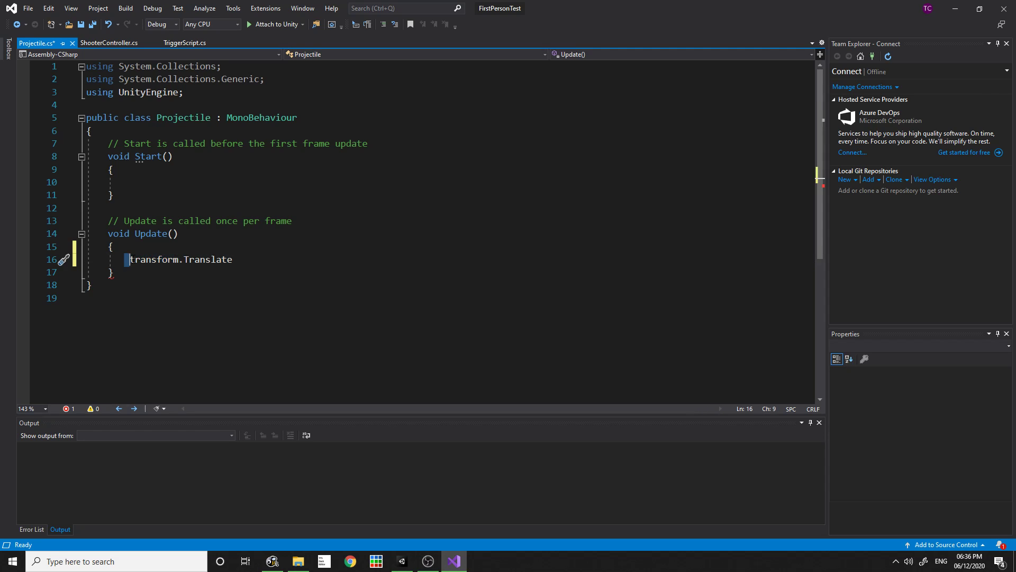
Add parentheses to the transform.Translate call with transform.forward as the first argument, followed by a comma for a second argument
click(284, 259)
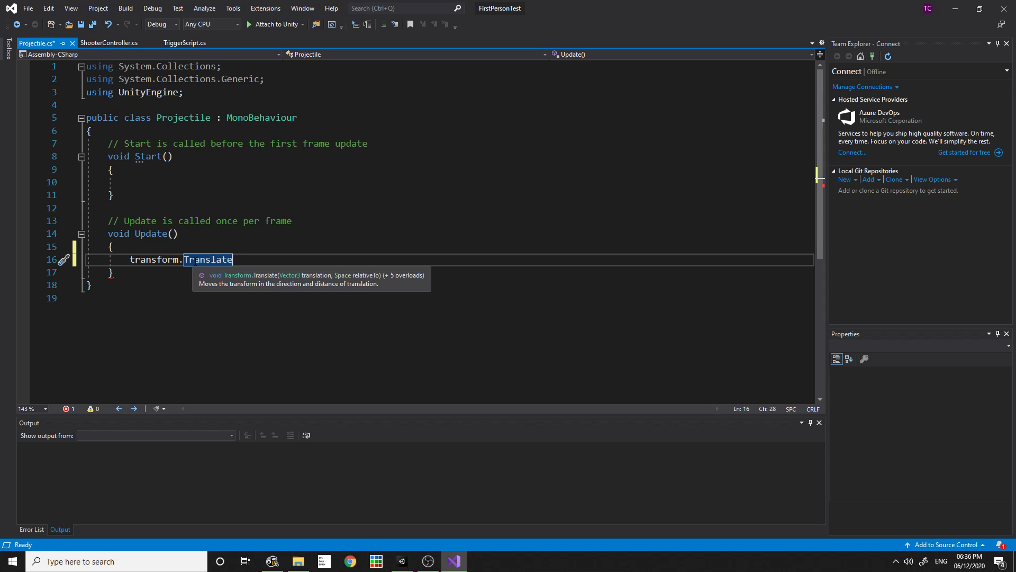
text(()
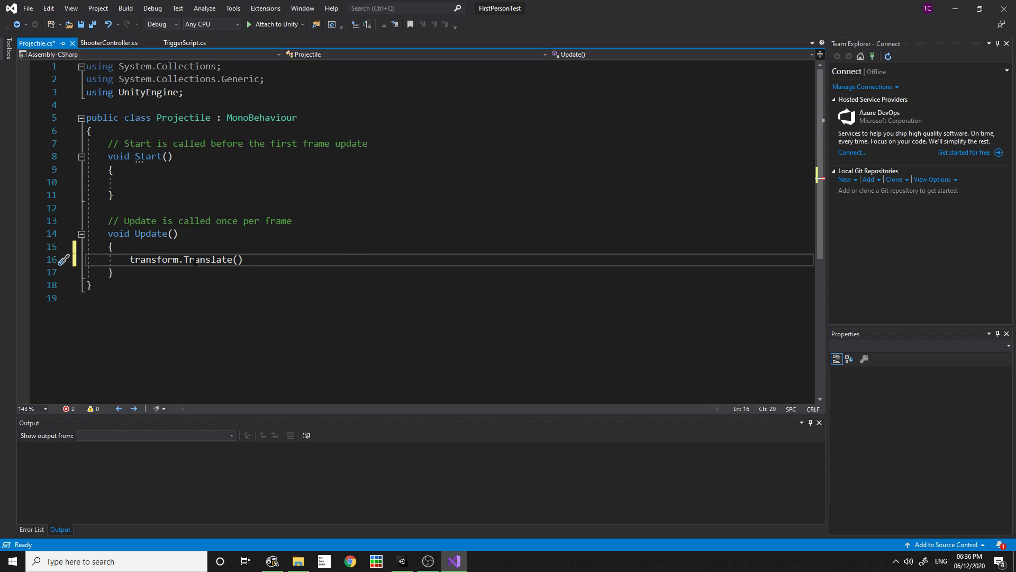
text(,)
key(Left)
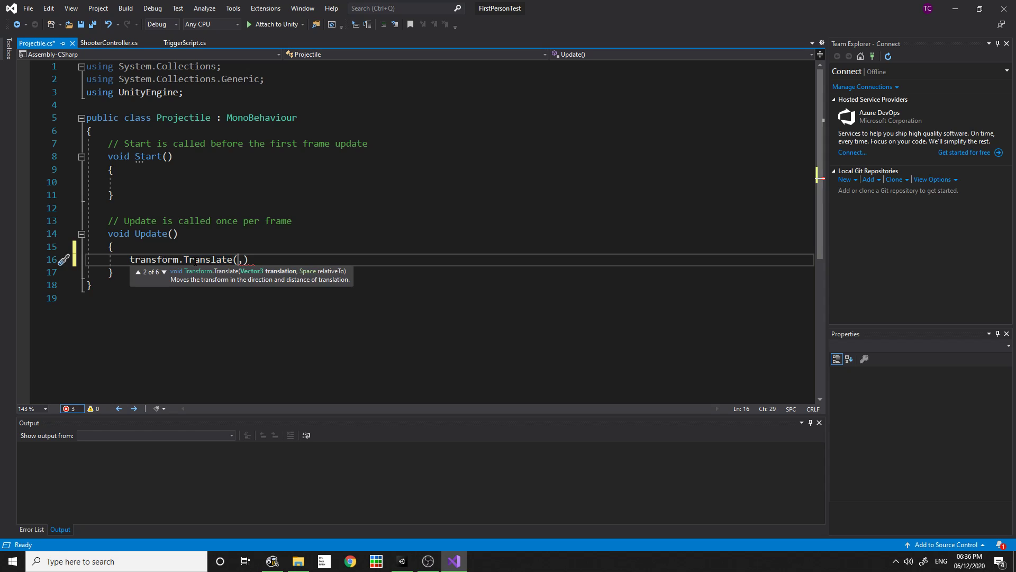
text(transform.)
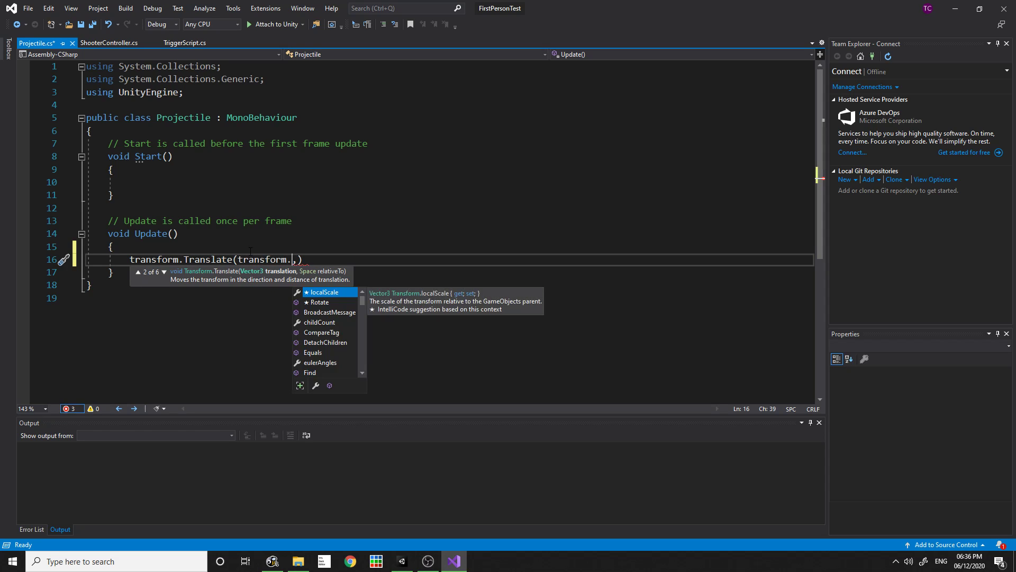
text(for)
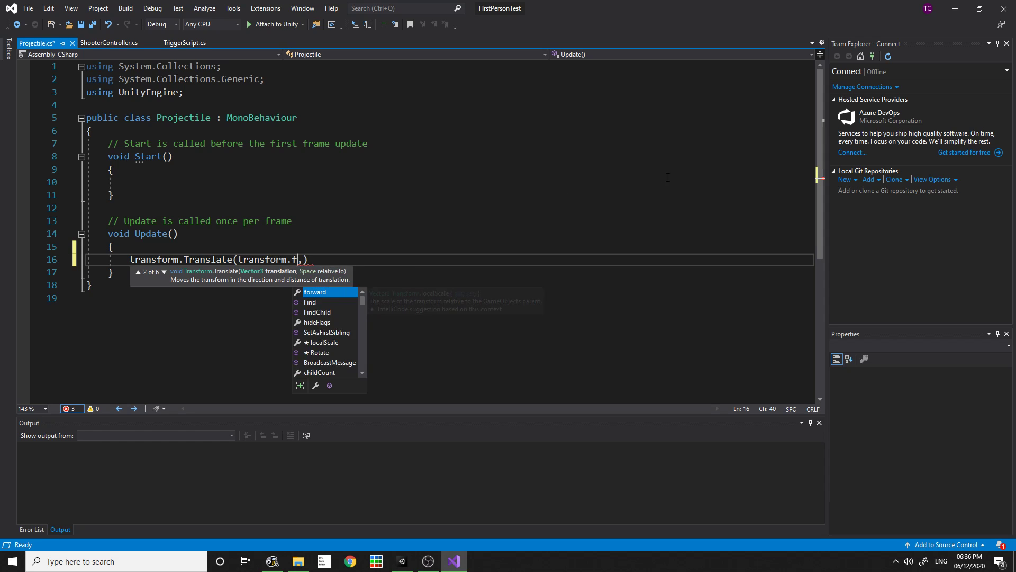
key(Tab)
Open the Projectile prefab in Unity to examine which way its forward axis points, and return to the script
click(465, 564)
double_click(311, 259)
click(402, 561)
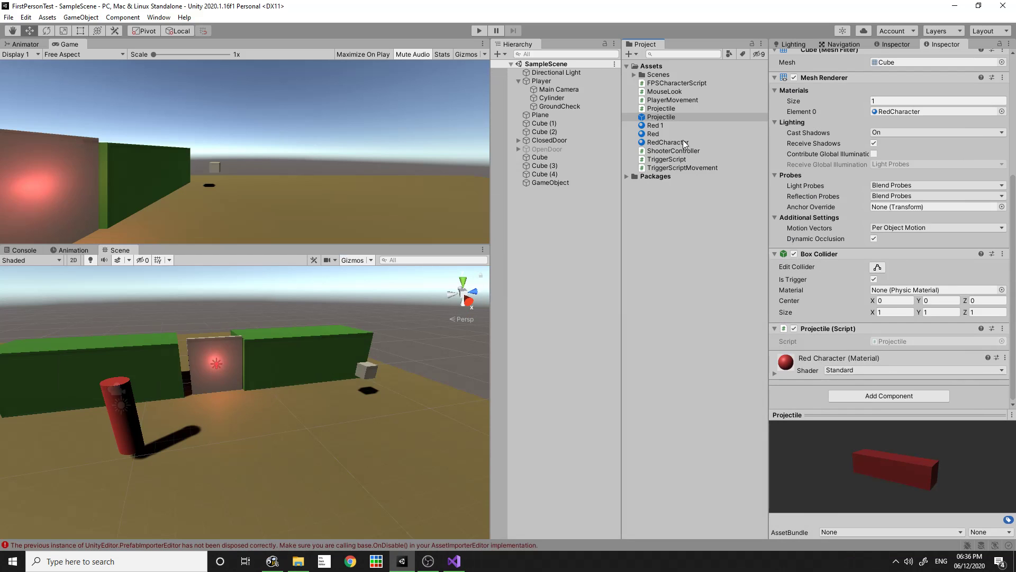
double_click(686, 119)
scroll(313, 440, up, 3)
drag(312, 440, 208, 389)
key(ctrl+z)
click(454, 561)
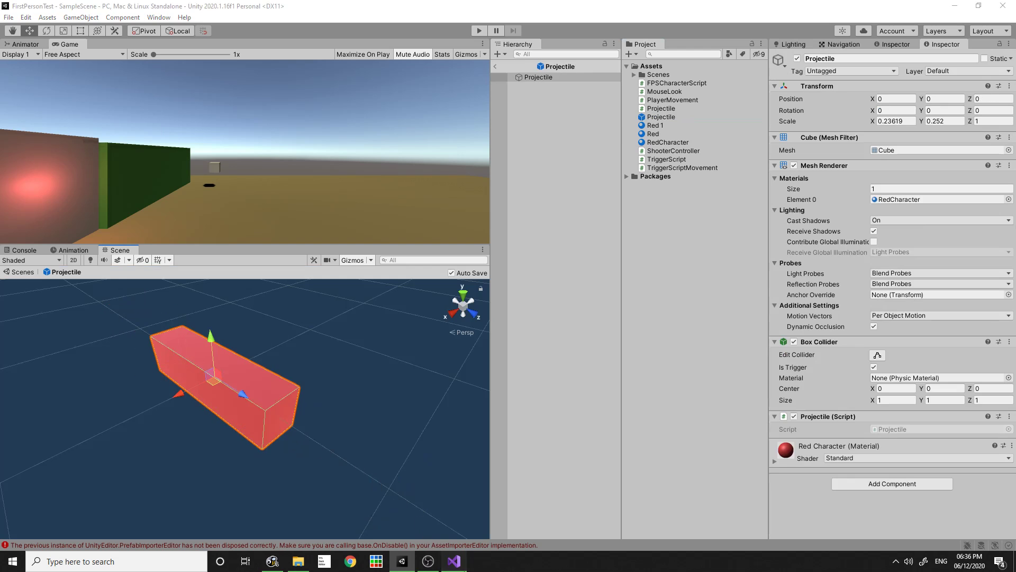
Multiply transform.forward by Time.deltaTime and speed in the first argument of the Translate call
text(,)
key(BackSpace)
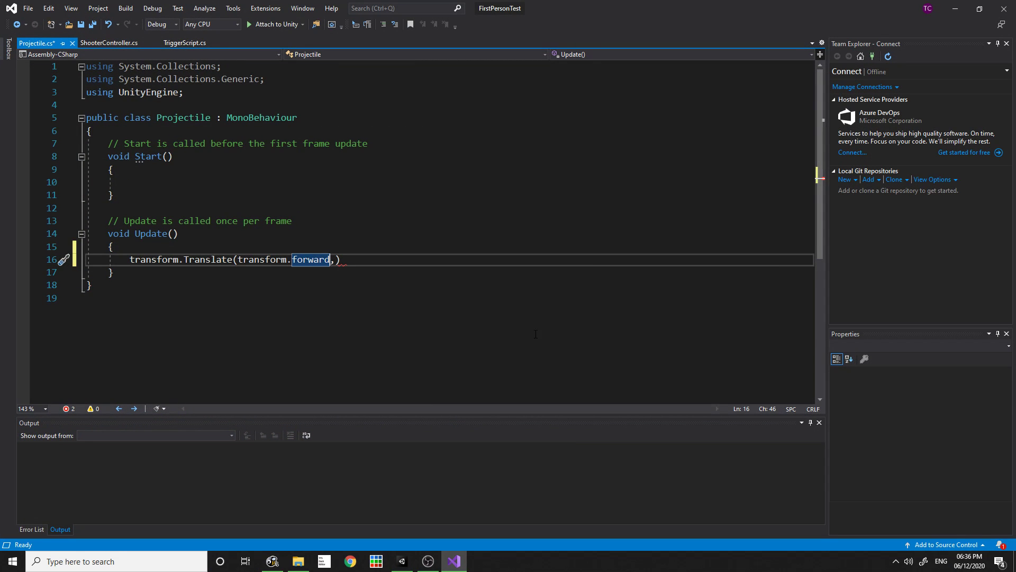
text(*)
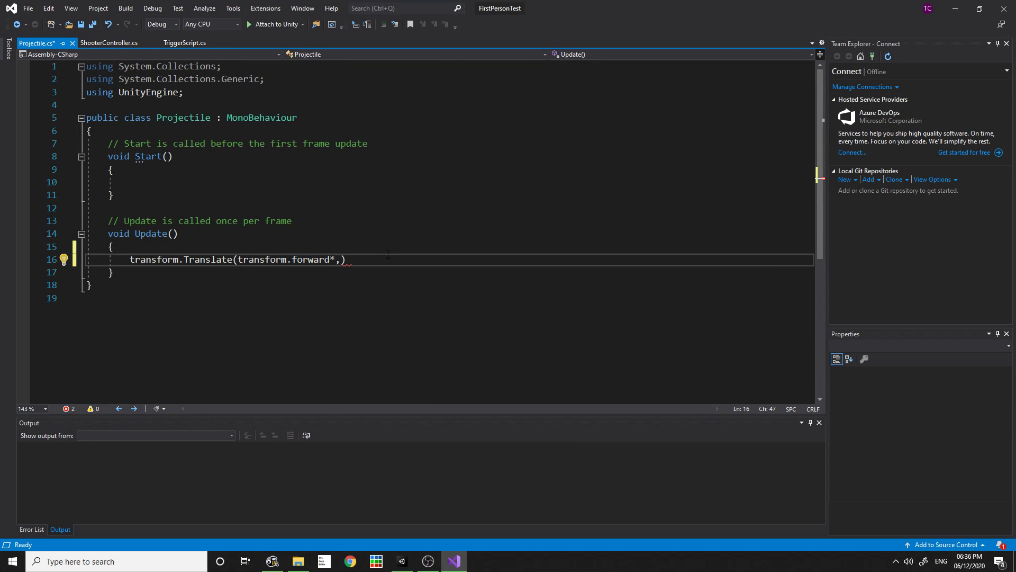
text(Time.)
key(Tab)
text(*speed)
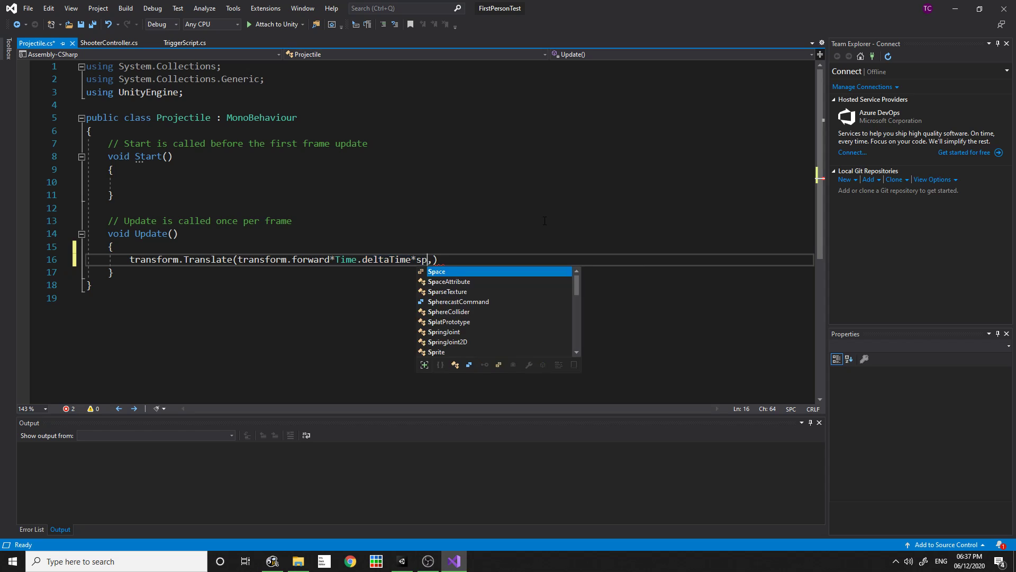
Declare a public float variable named speed at the start of the Projectile class, above the Start method
click(141, 131)
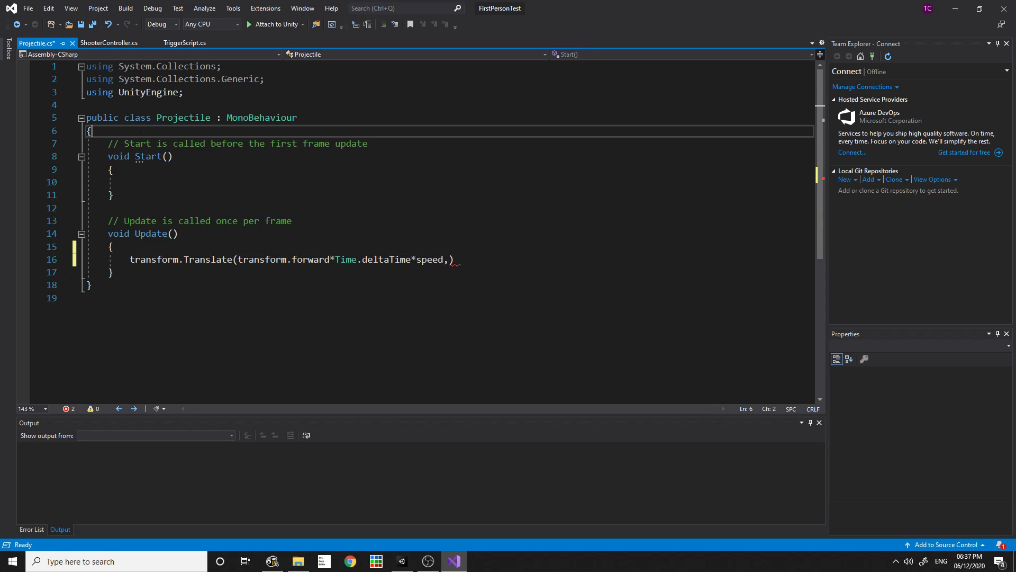
key(Return)
text(public fpeat)
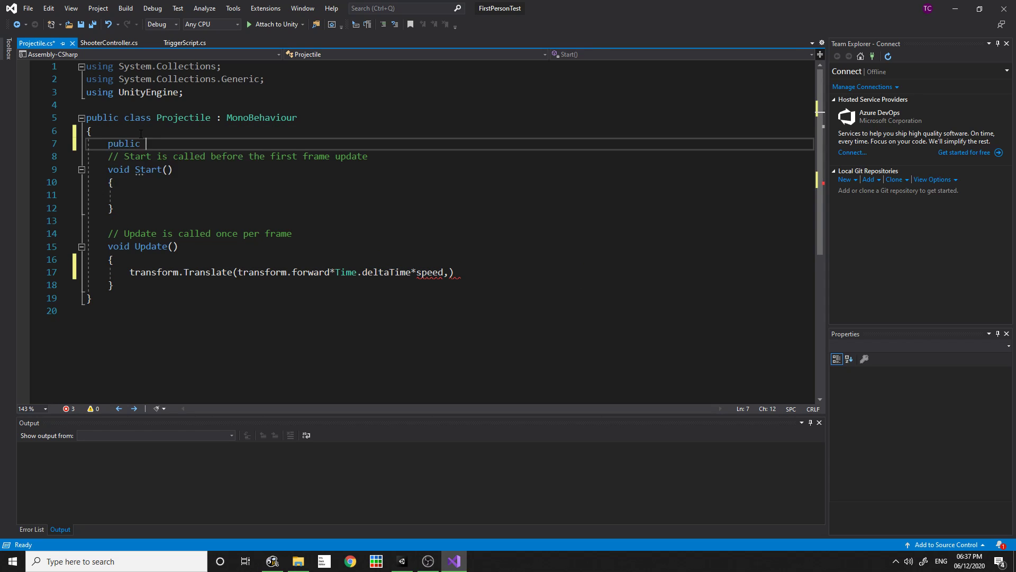
key(BackSpace)
key(BackSpace)
key(BackSpace)
key(BackSpace)
key(BackSpace)
text(loat speed;)
double_click(186, 144)
Give the Translate call Space.World as its second argument and end the statement with a semicolon
drag(443, 275, 240, 279)
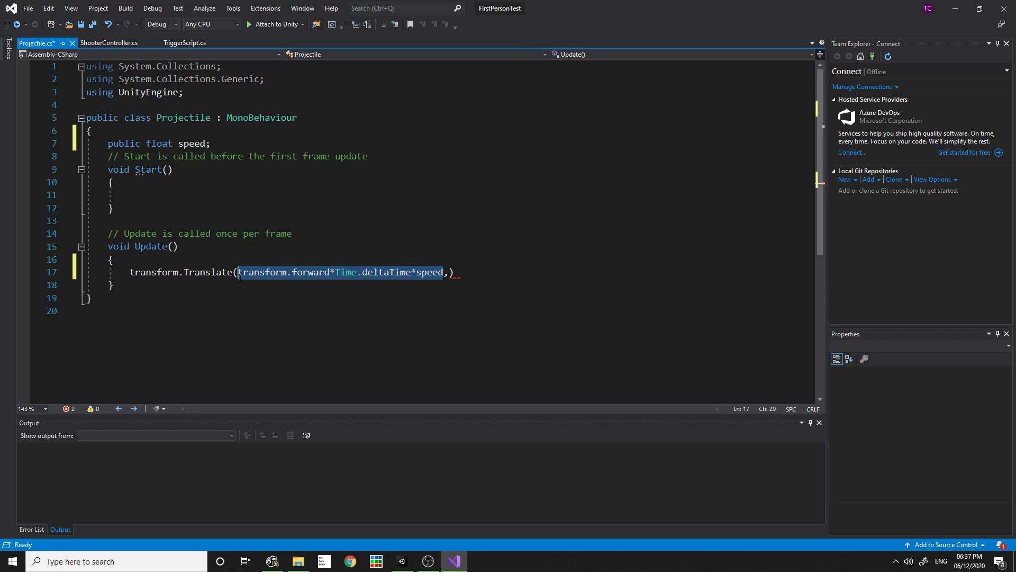
click(448, 272)
text(W)
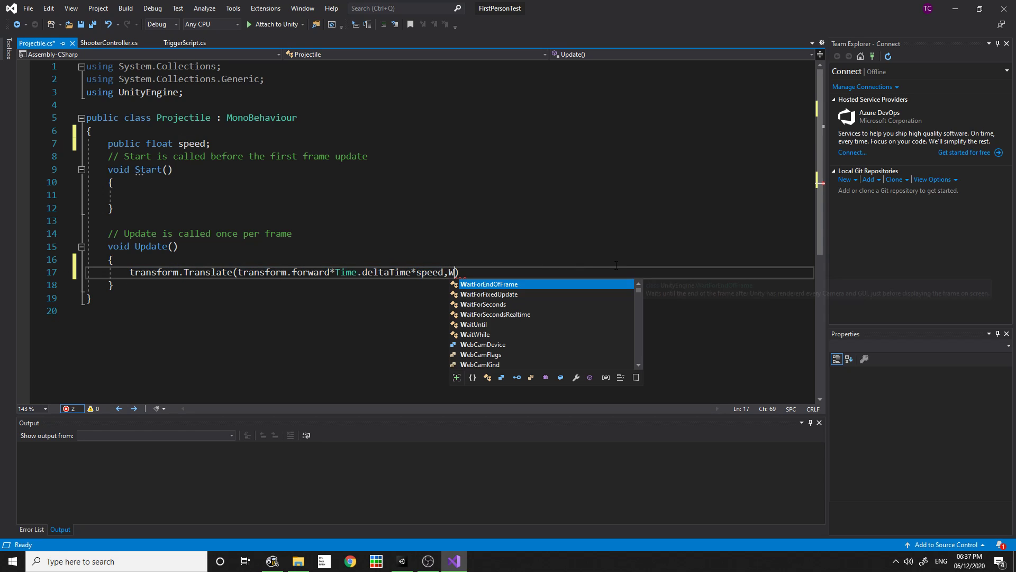
text(ol)
key(BackSpace)
key(BackSpace)
key(BackSpace)
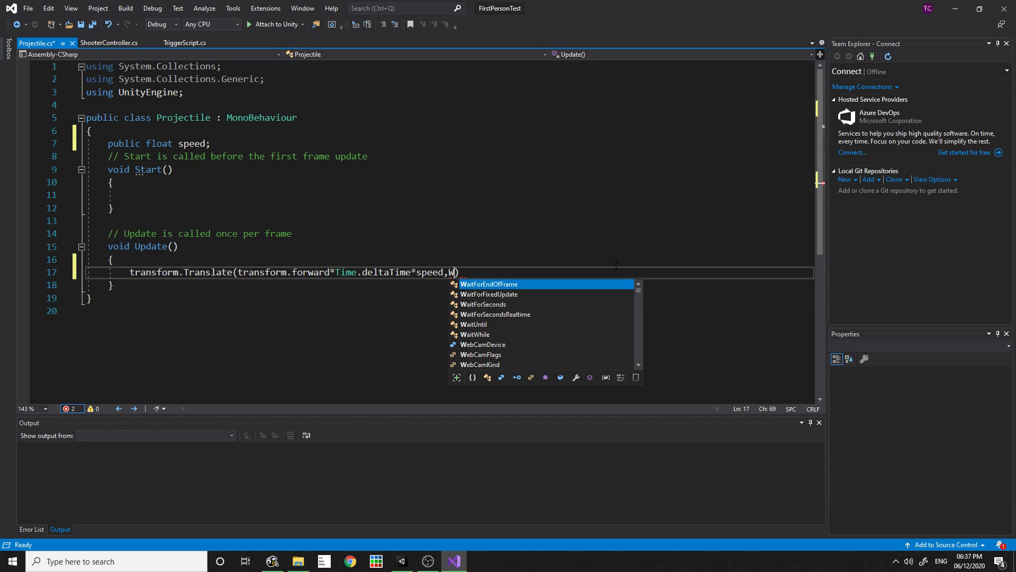
text(Space.)
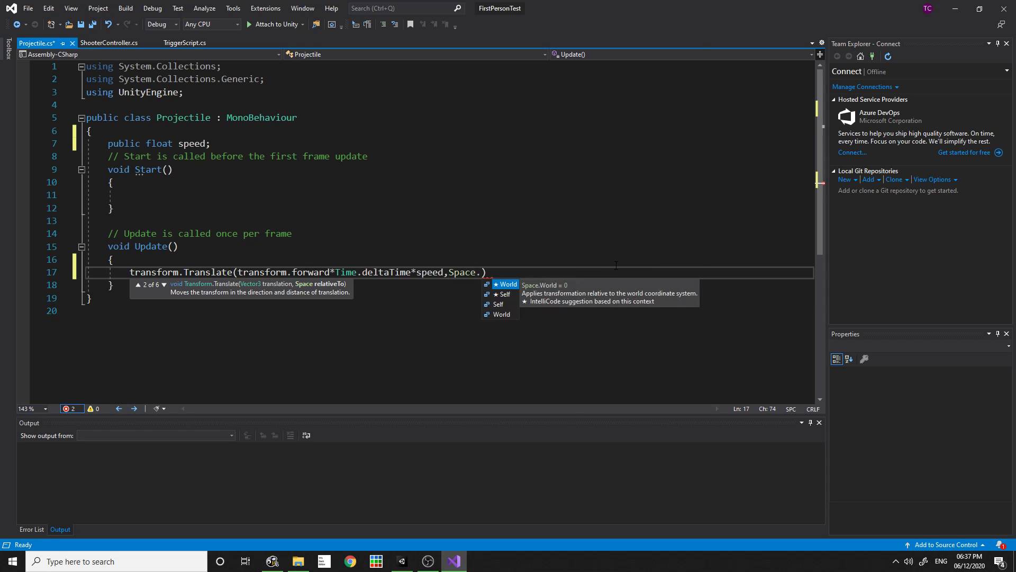
key(Tab)
text();)
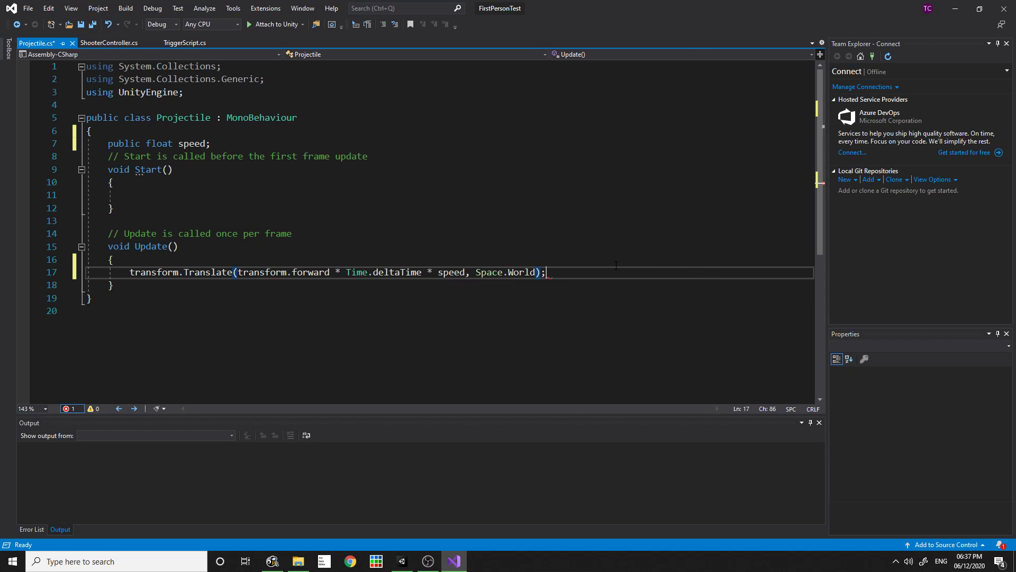
drag(465, 271, 551, 270)
click(553, 271)
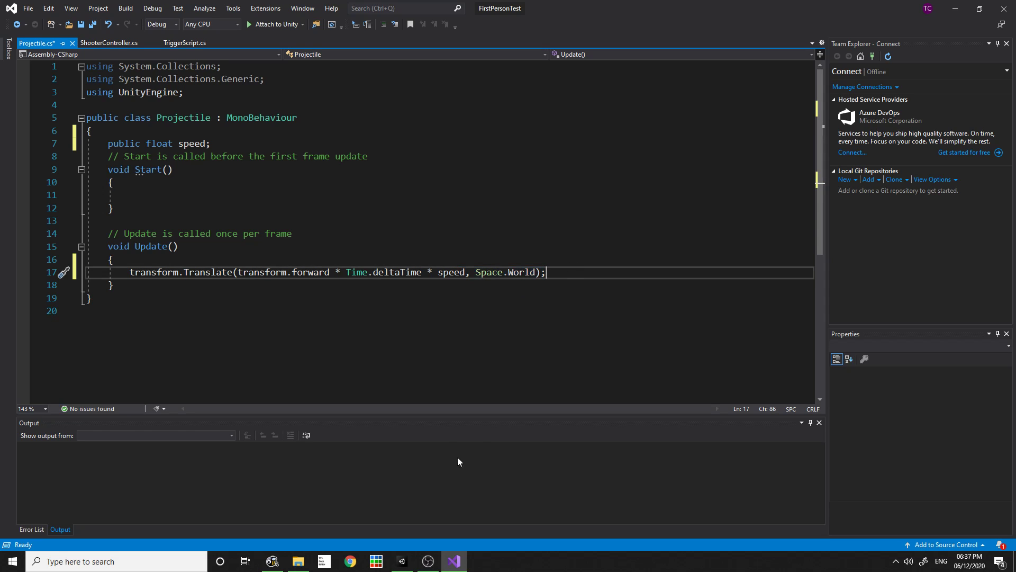
Save the Projectile script
click(455, 560)
click(245, 272)
key(ctrl+s)
Set the Speed of the Projectile prefab's script component to 4 in Unity and return to SampleScene
mouse_move(452, 565)
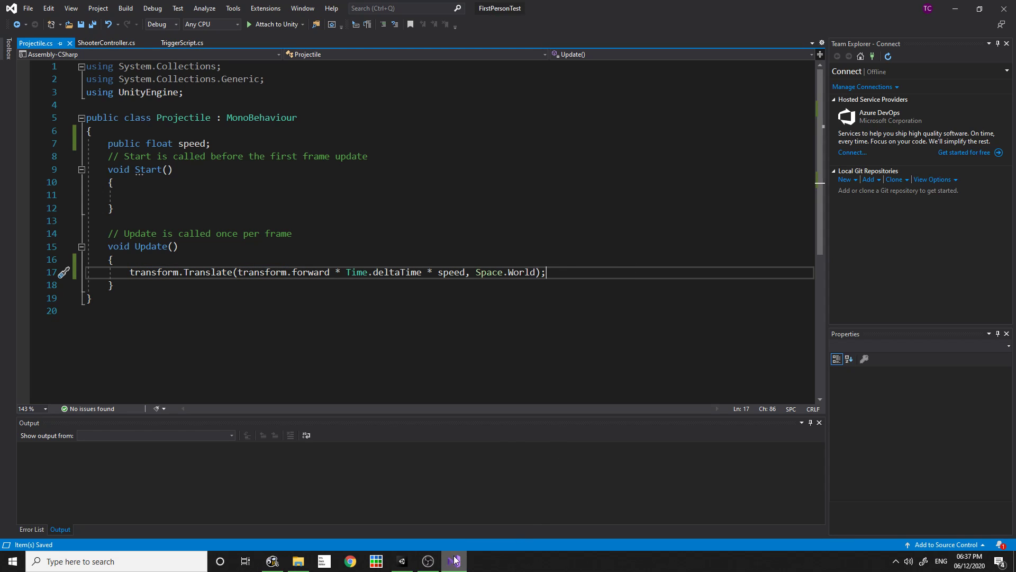
click(454, 562)
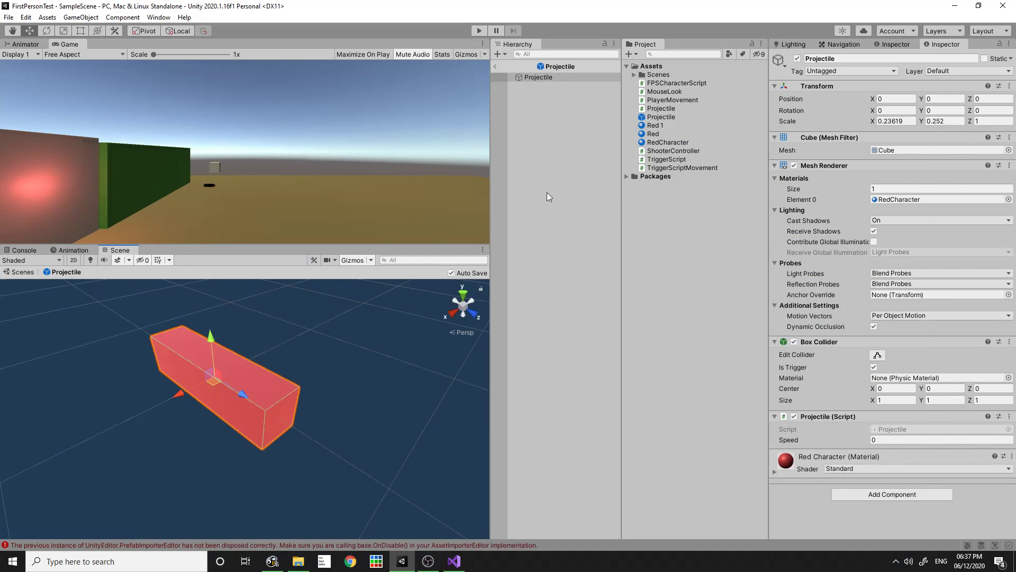
click(497, 64)
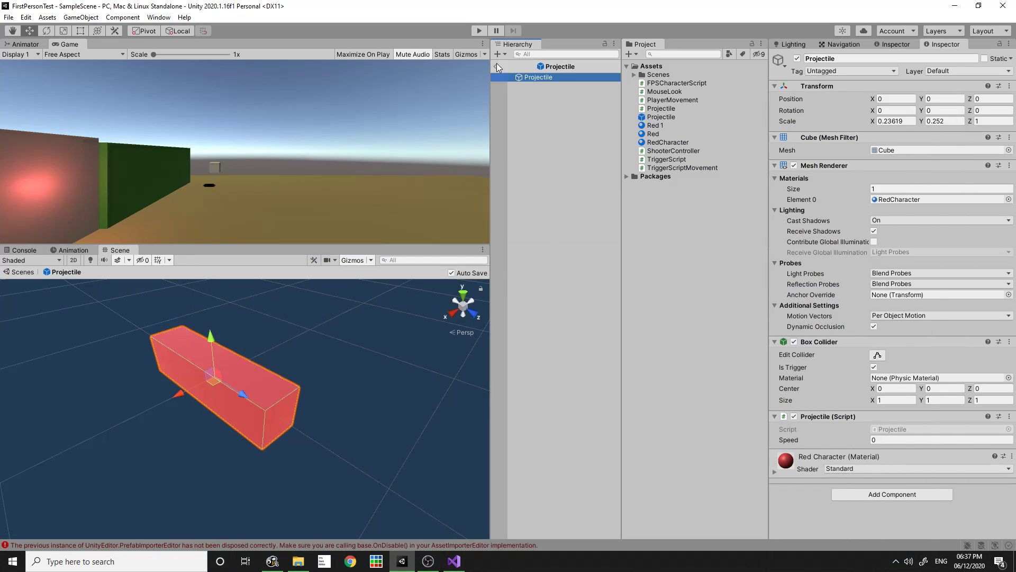
click(891, 441)
text(4)
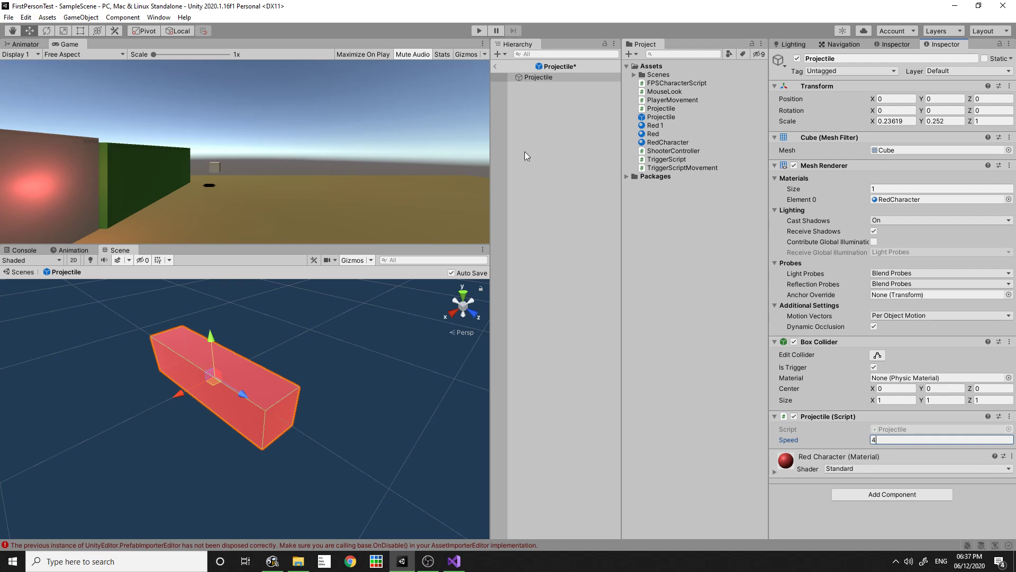
click(526, 132)
click(496, 64)
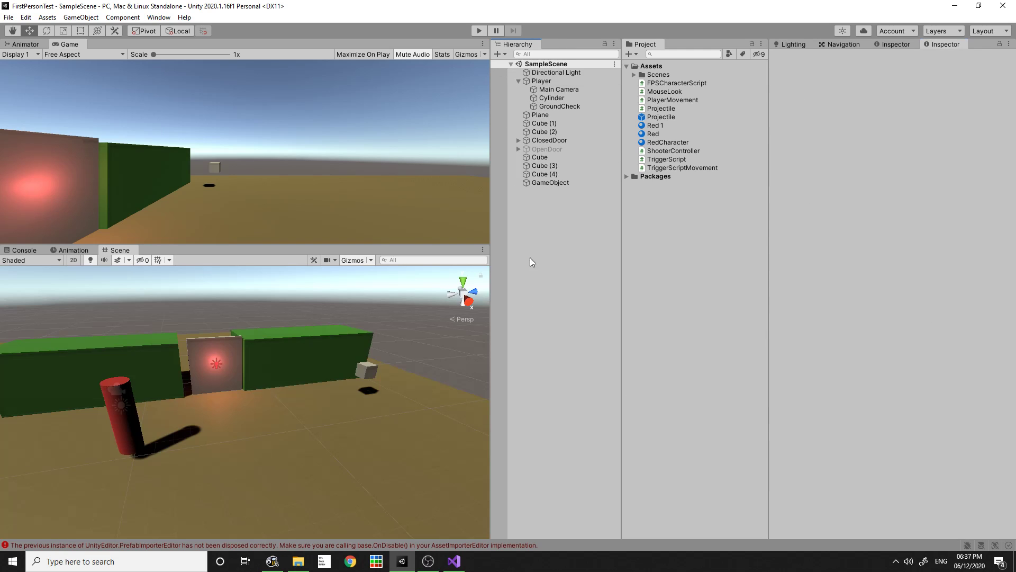
Run the game, shoot several projectiles while moving the player around to test their forward motion, and stop the game
click(479, 30)
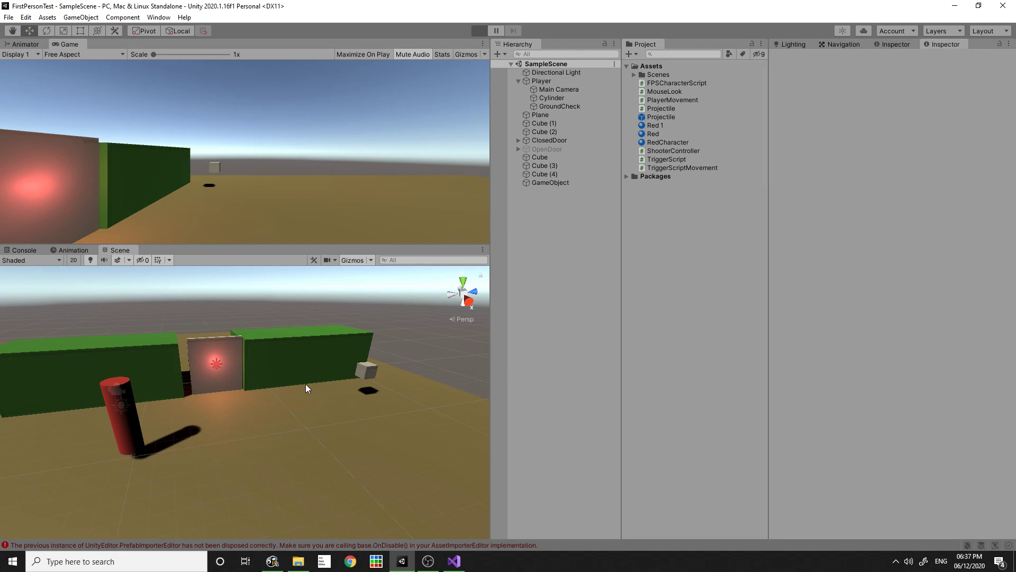
key(d)
click(245, 155)
key(d)
click(245, 155)
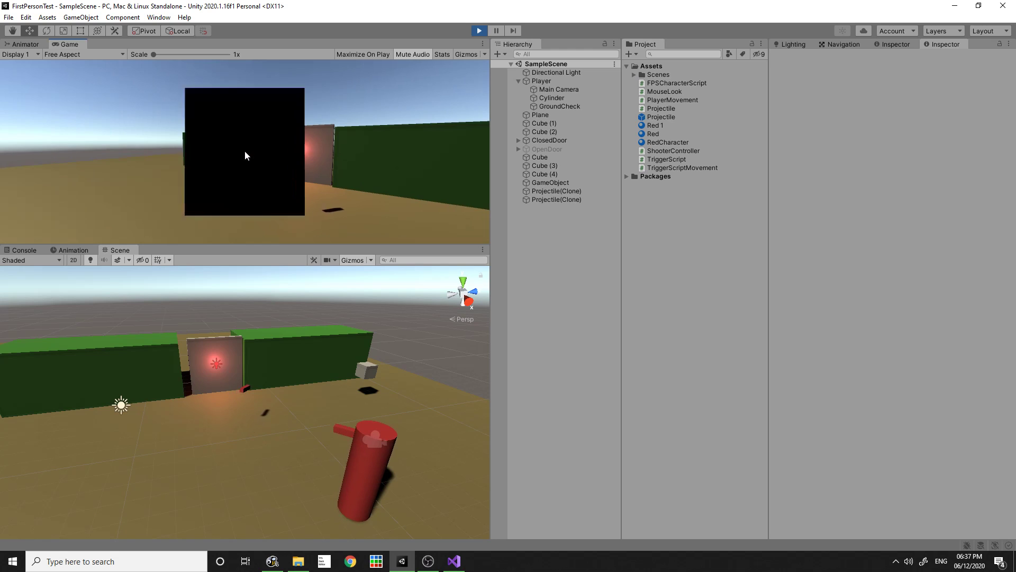
key(a)
click(245, 151)
key(d)
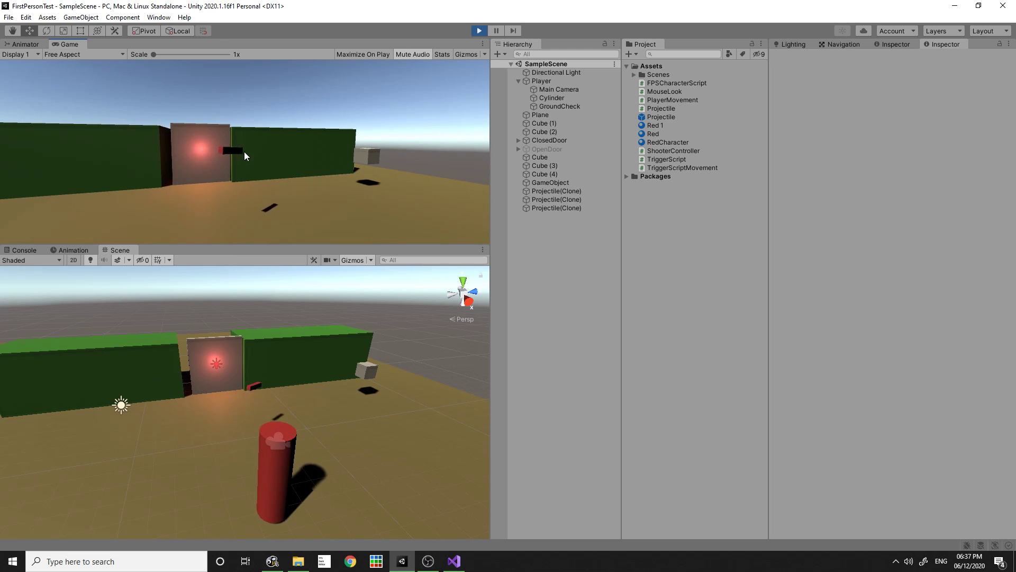
key(a)
key(w)
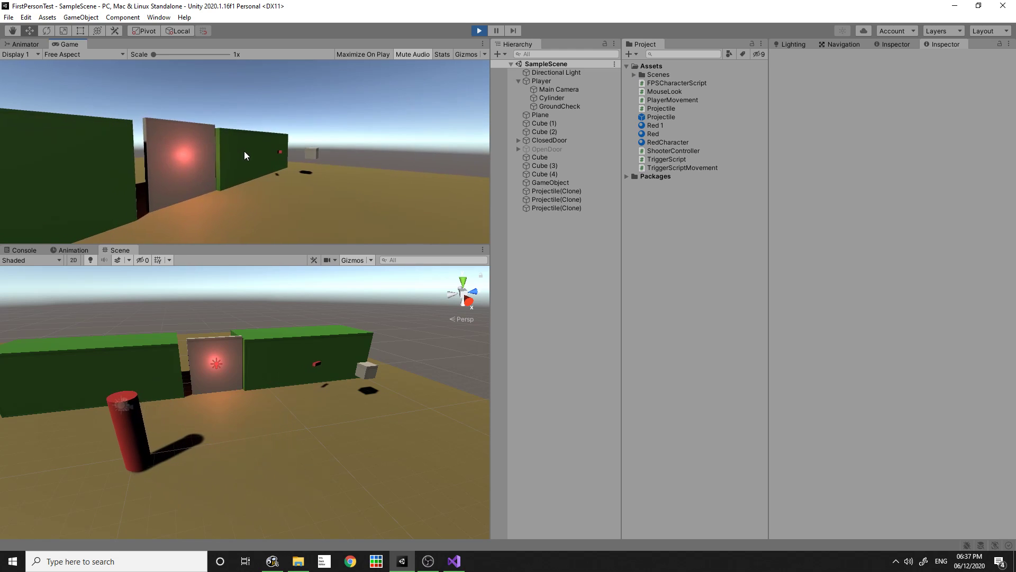
key(w)
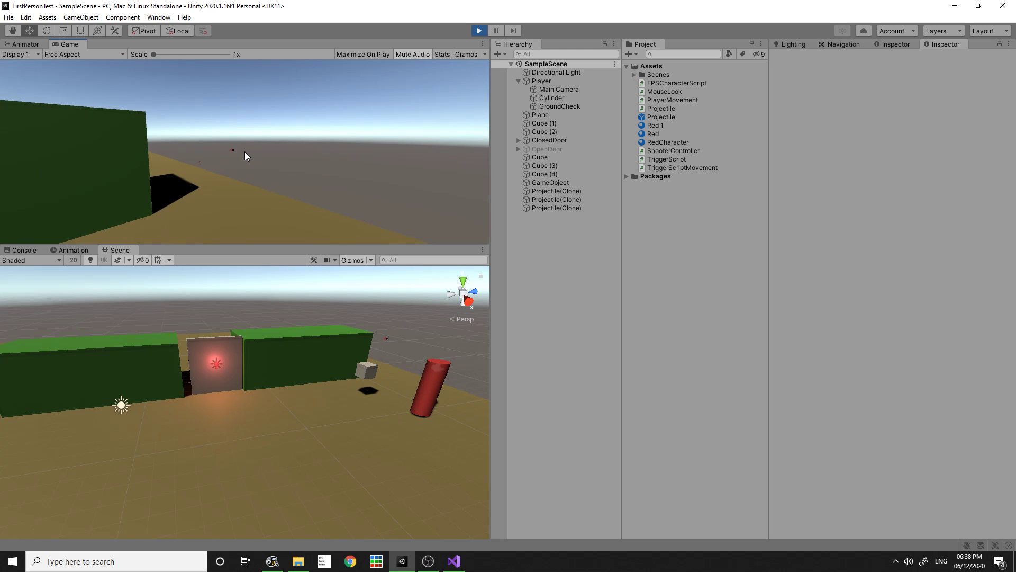
key(super)
click(479, 31)
Set the Speed of the Projectile prefab's script component to 10
click(561, 184)
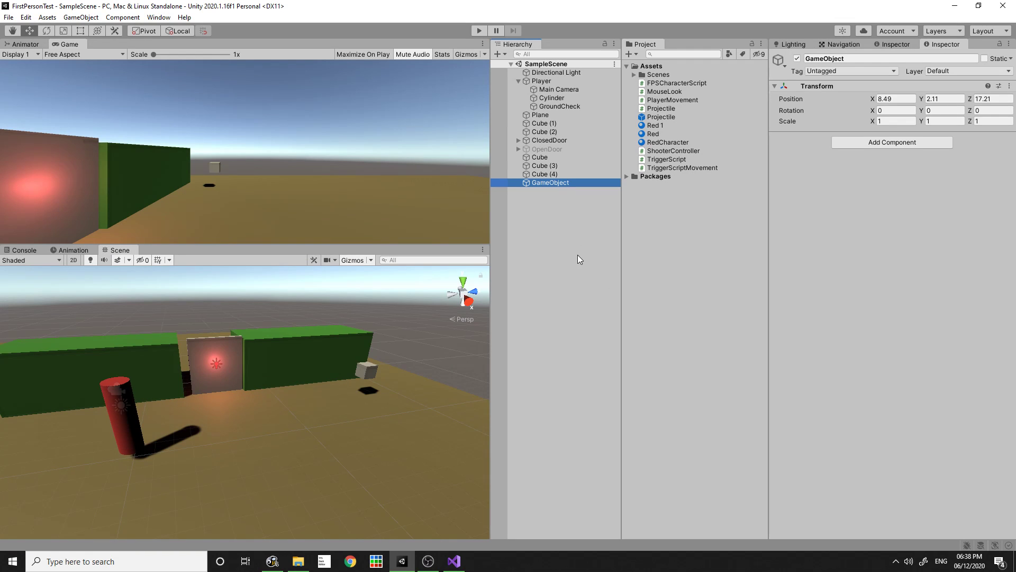
click(661, 116)
scroll(889, 264, down, 5)
click(893, 340)
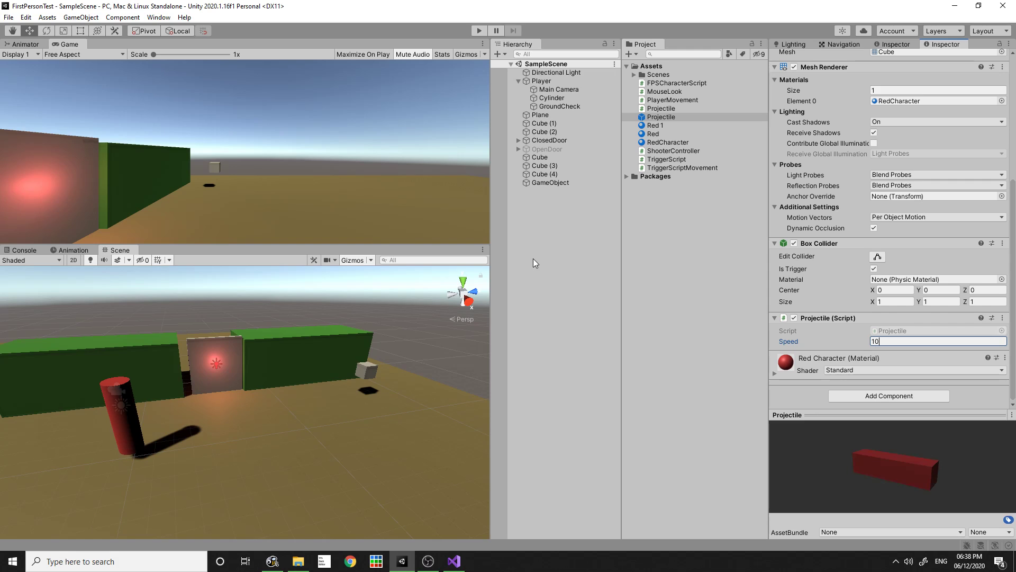
click(563, 368)
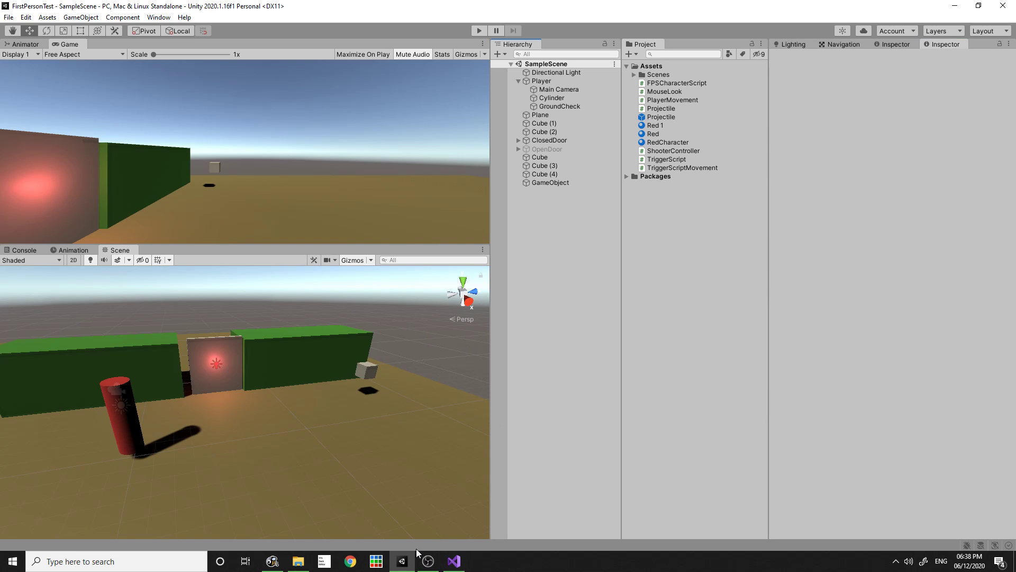
Switch to Visual Studio and add an OnTriggerEnter(Collider other) method below Update in the Projectile script
click(454, 560)
key(alt+Tab)
click(668, 119)
scroll(853, 401, down, 5)
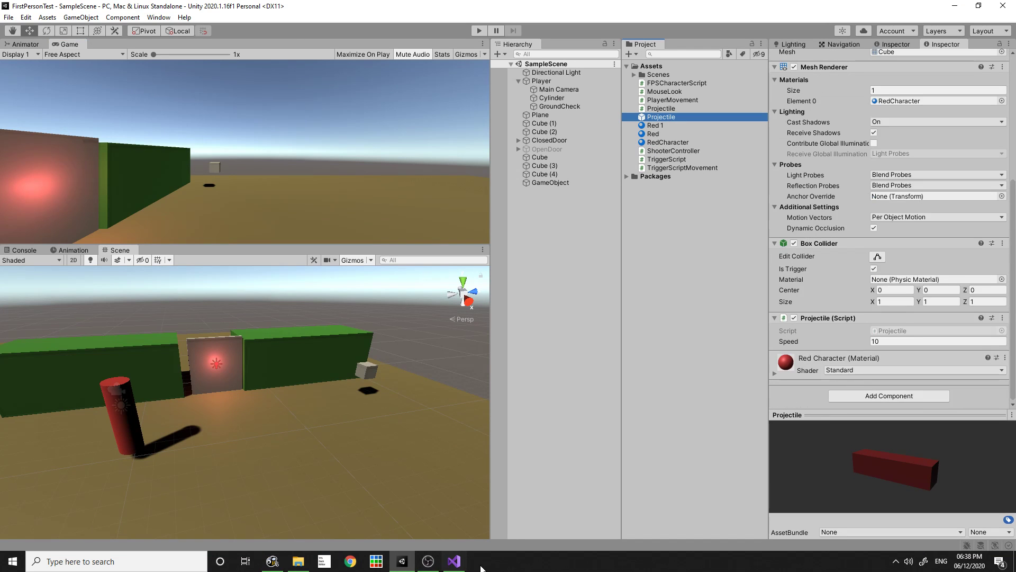
click(458, 563)
click(228, 286)
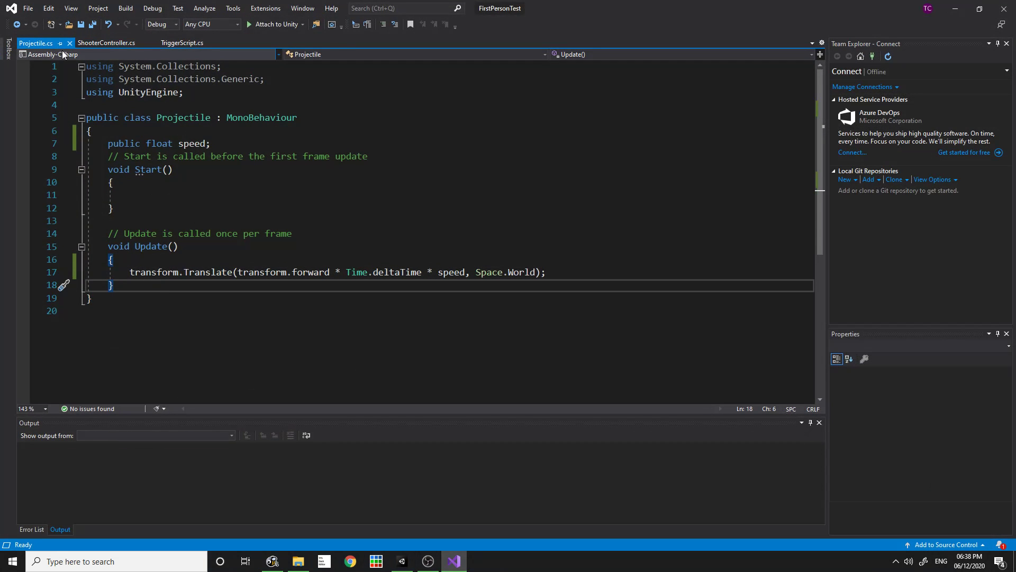
key(Return)
key(Return)
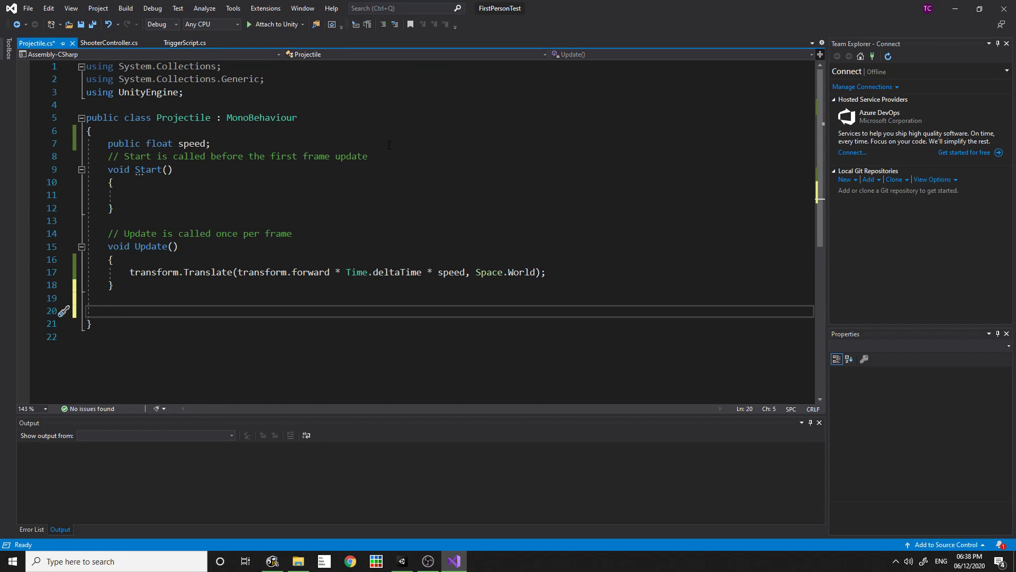
text(void Ontr)
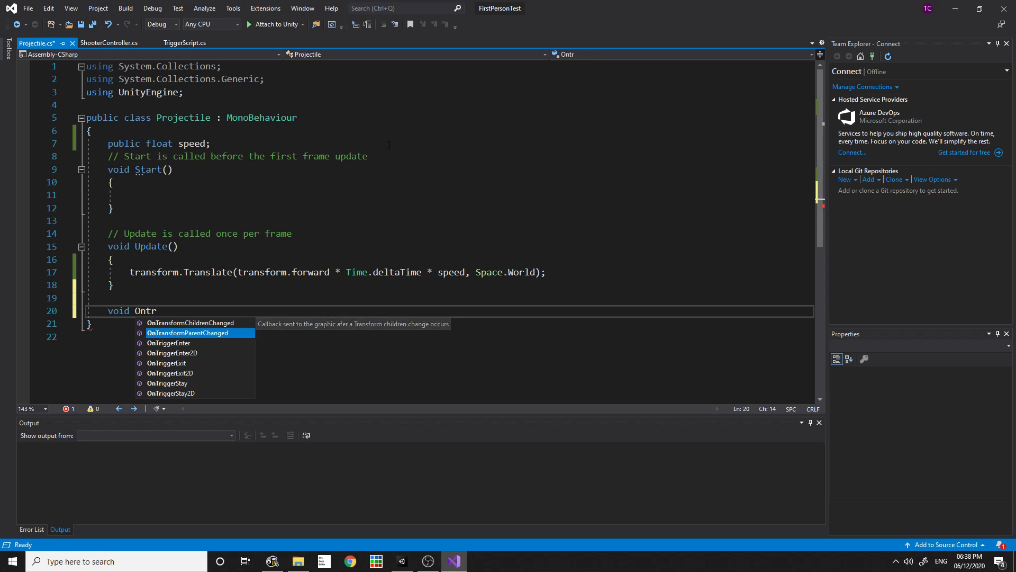
key(Down)
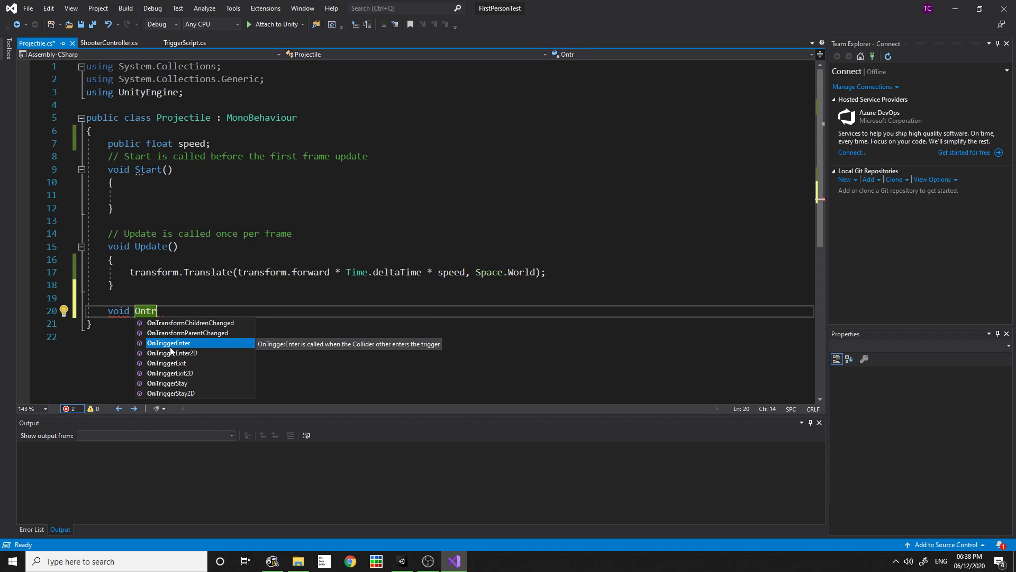
key(Return)
drag(259, 312, 330, 311)
click(334, 311)
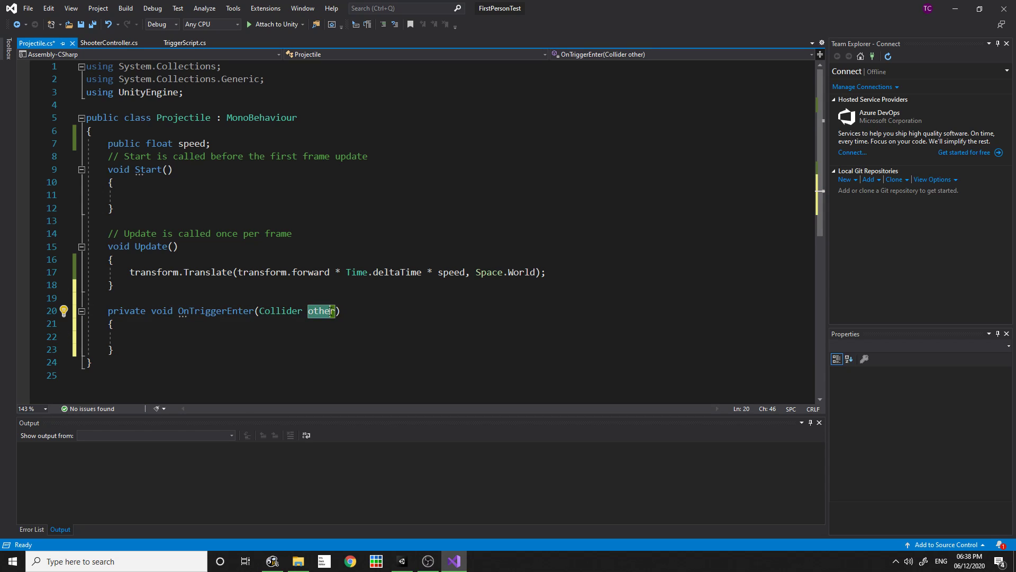
Inside OnTriggerEnter, write an if block with the condition other.tag != "Player"
click(190, 341)
text(if (other)
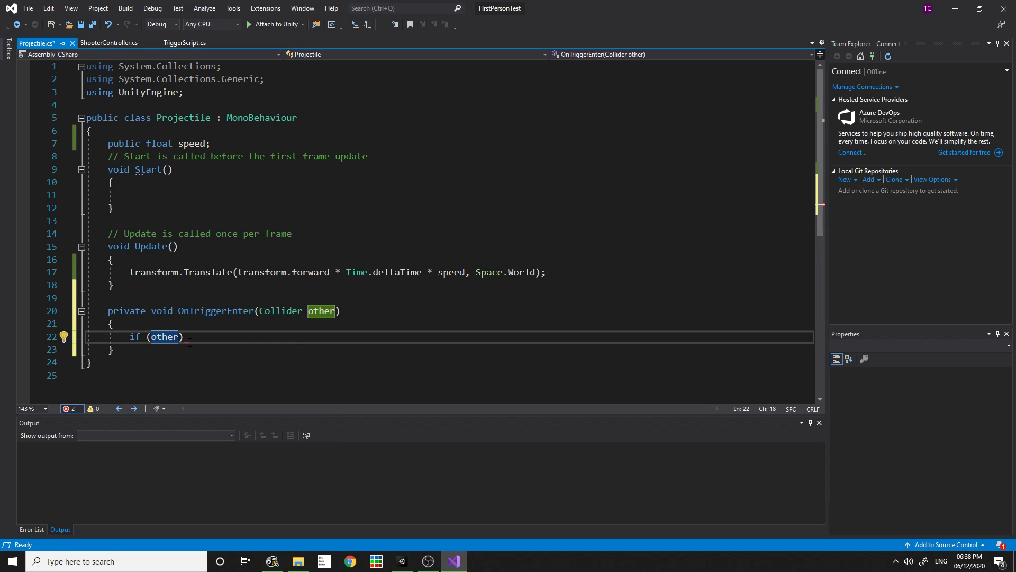
text(.)
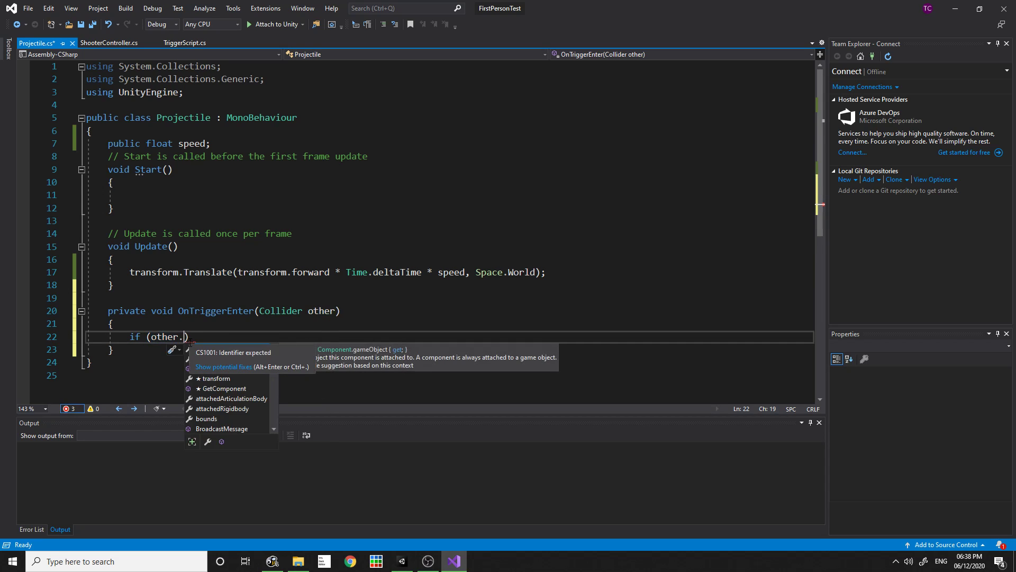
text(tag !)
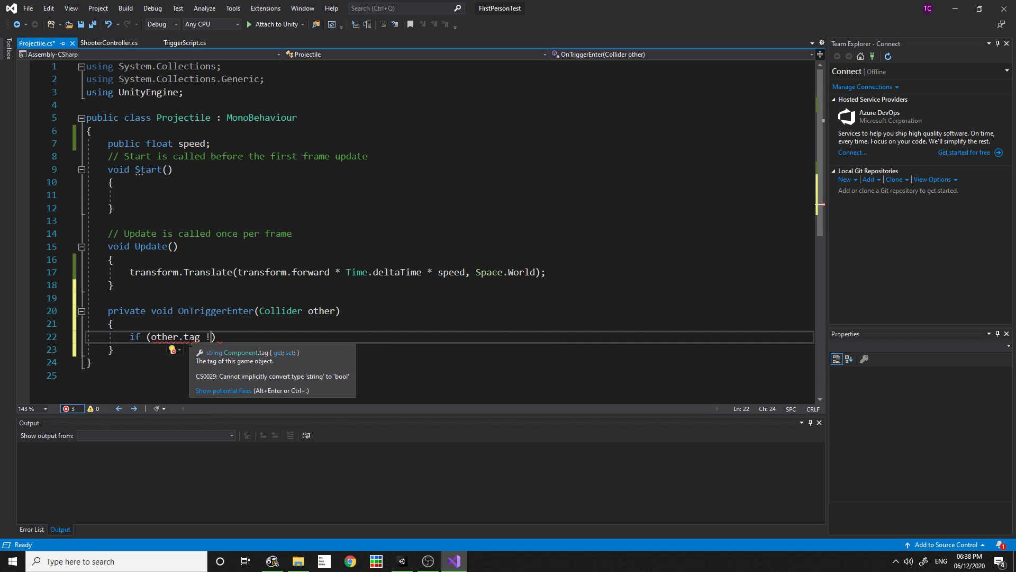
text(=)
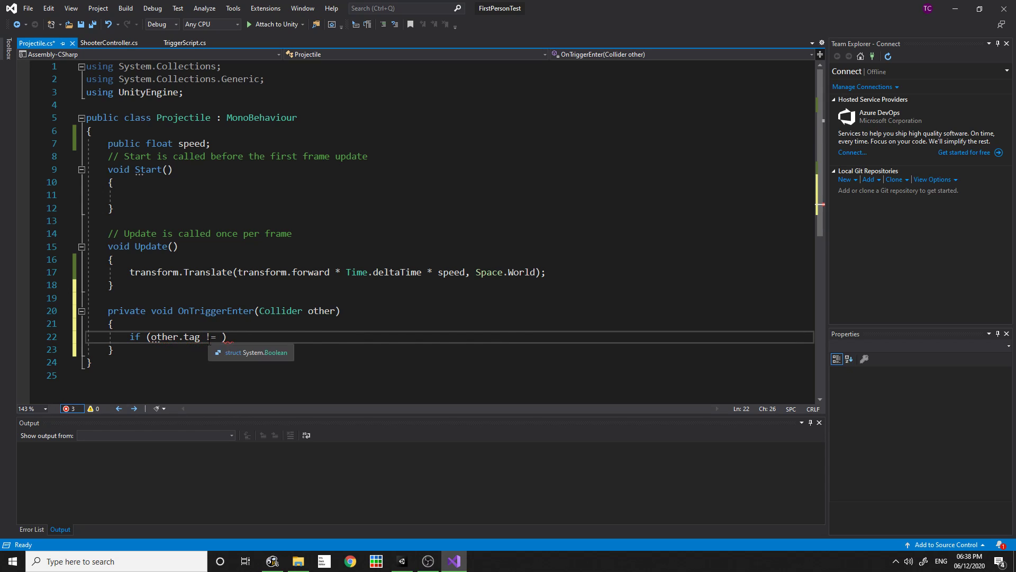
click(206, 337)
click(222, 337)
text("")
key(Left)
text(Player)
key(End)
key(Return)
text({)
key(Return)
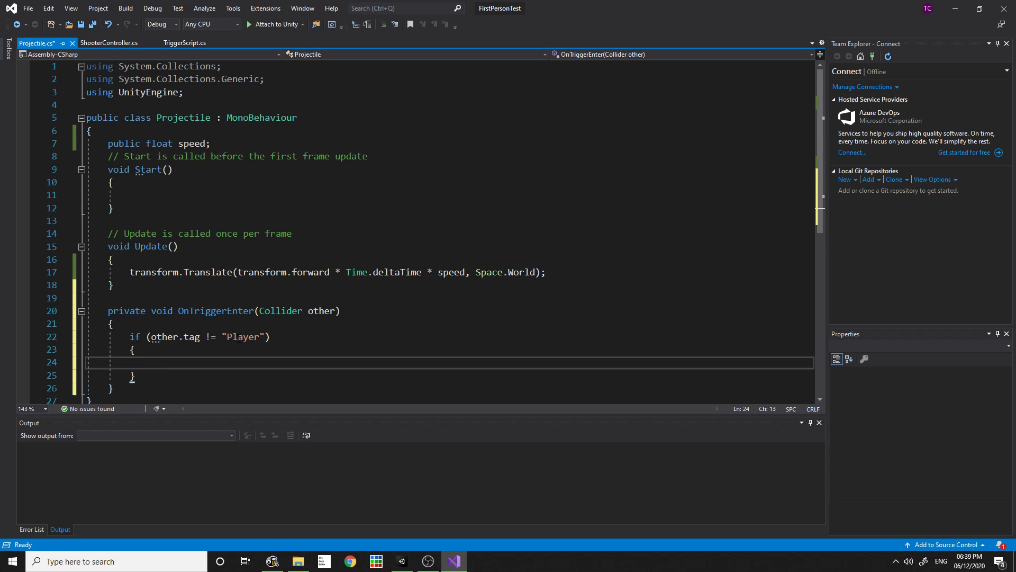
Check the tag assigned to the Player object in Unity and return to the Projectile script in Visual Studio
drag(150, 338, 265, 338)
click(456, 570)
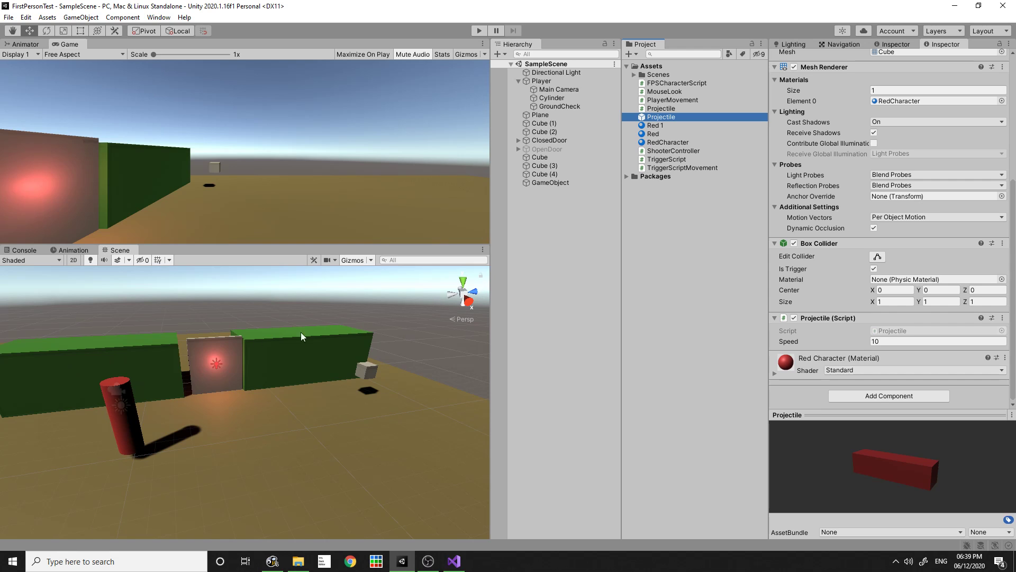
click(568, 72)
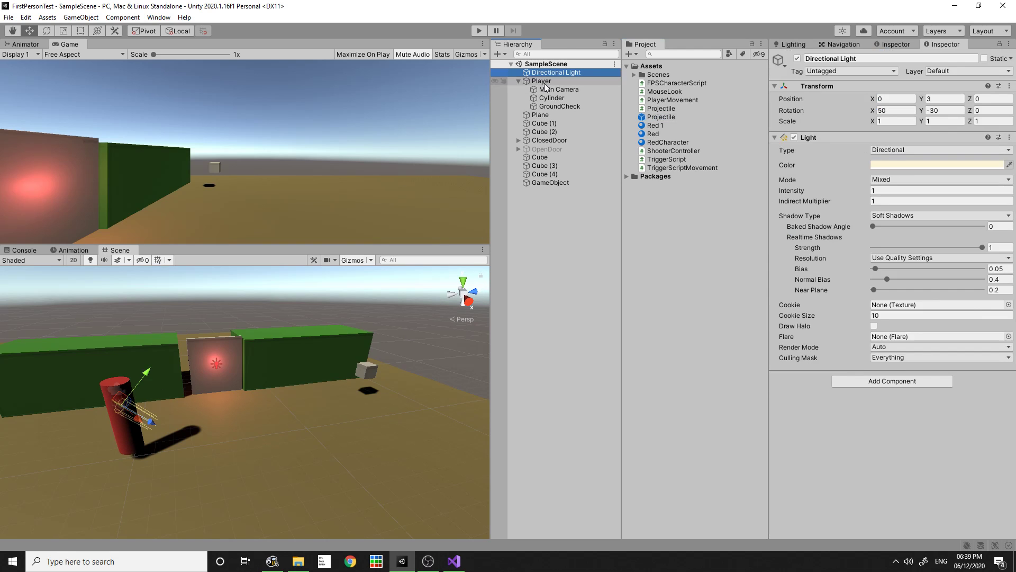
click(544, 82)
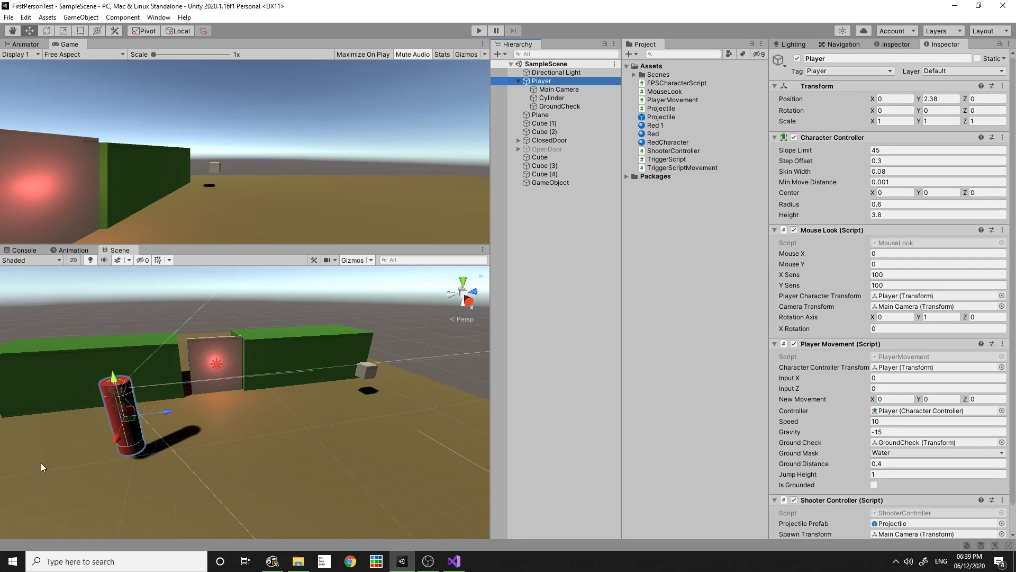
click(454, 561)
Add the statement Destroy(gameObject); inside the if block and save the Projectile script
click(165, 365)
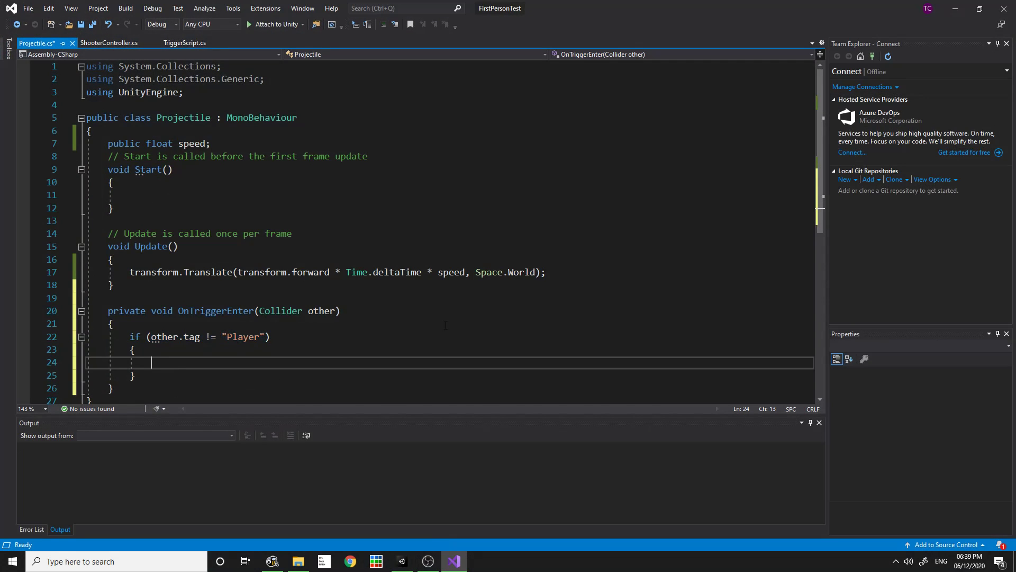
text(Des)
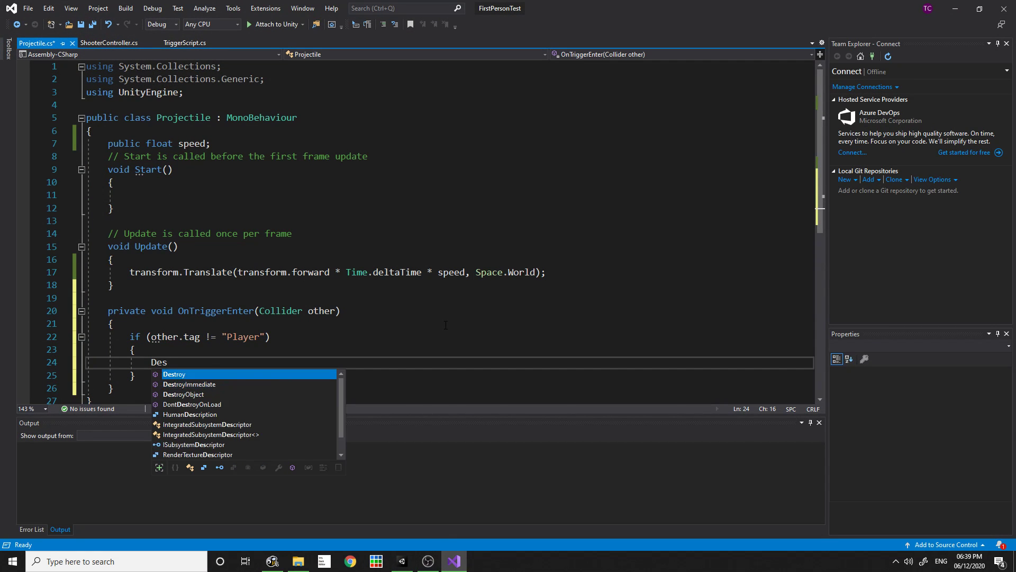
text(troy())
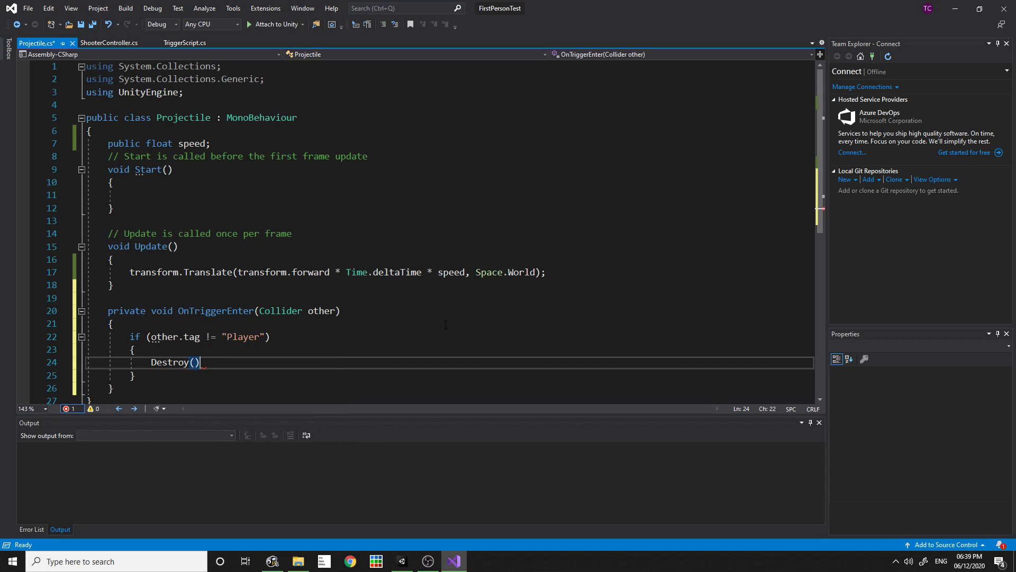
text(;)
text(gameObject)
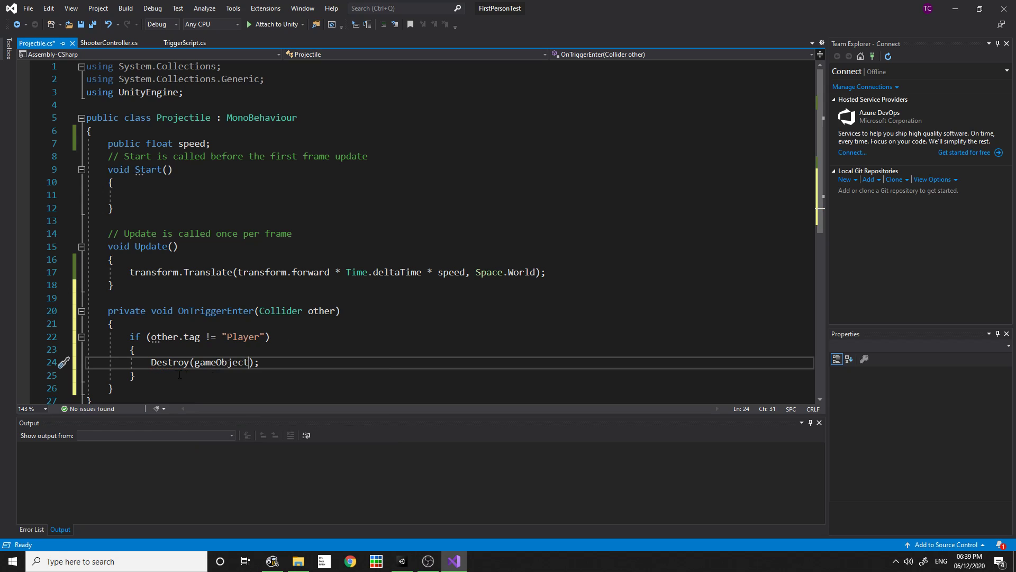
drag(192, 364, 255, 363)
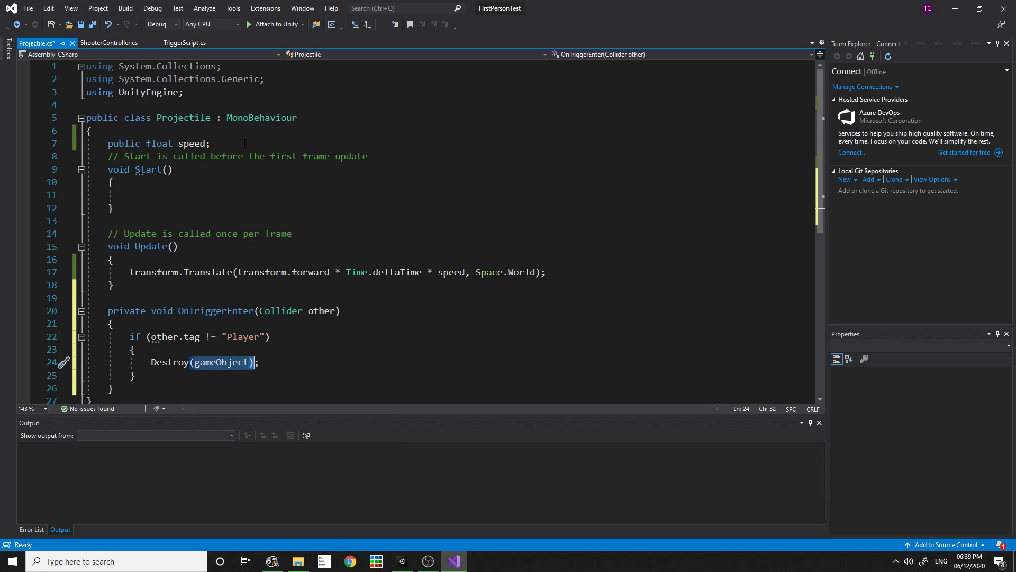
drag(149, 364, 264, 363)
click(292, 363)
key(ctrl+s)
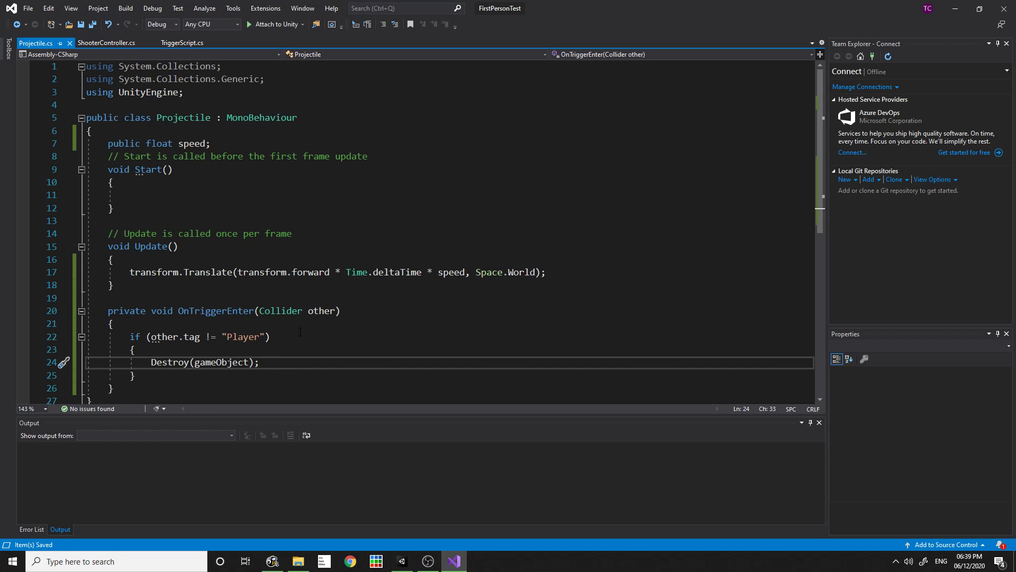
Run the game in Unity, shoot a projectile at the green wall to test its collision, and stop the game
click(402, 561)
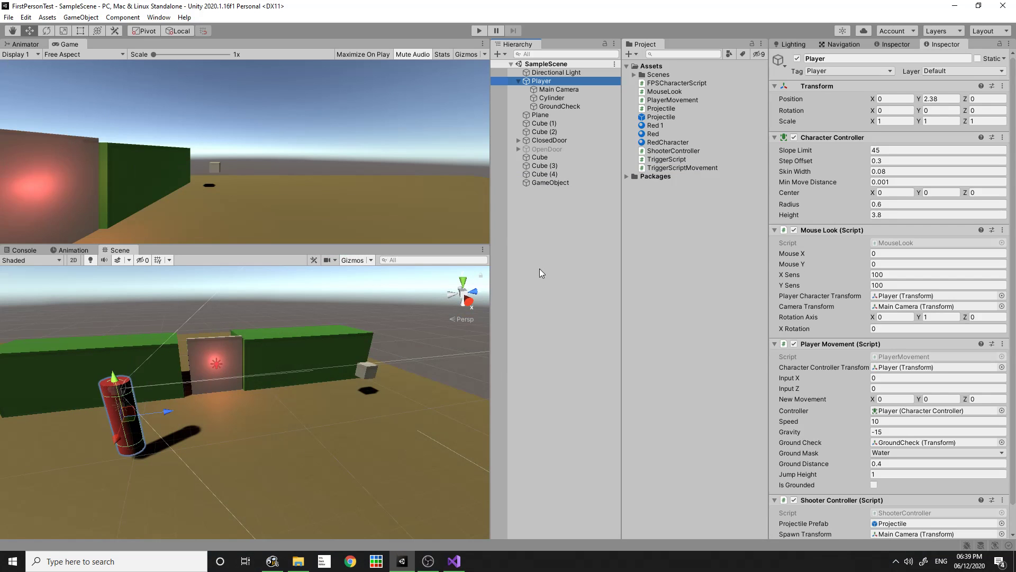
click(480, 31)
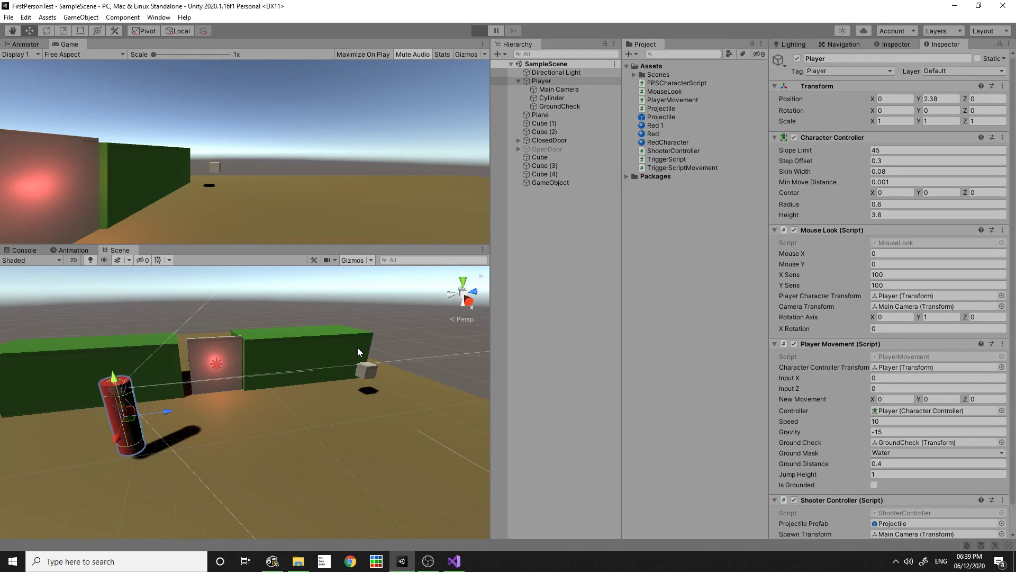
key(d)
key(s)
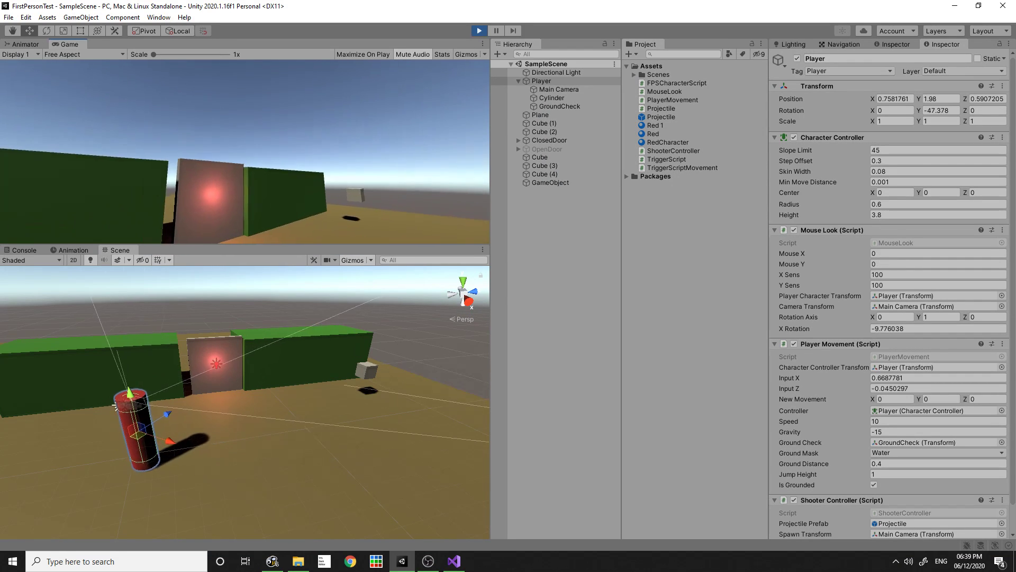
key(w)
key(a)
click(245, 152)
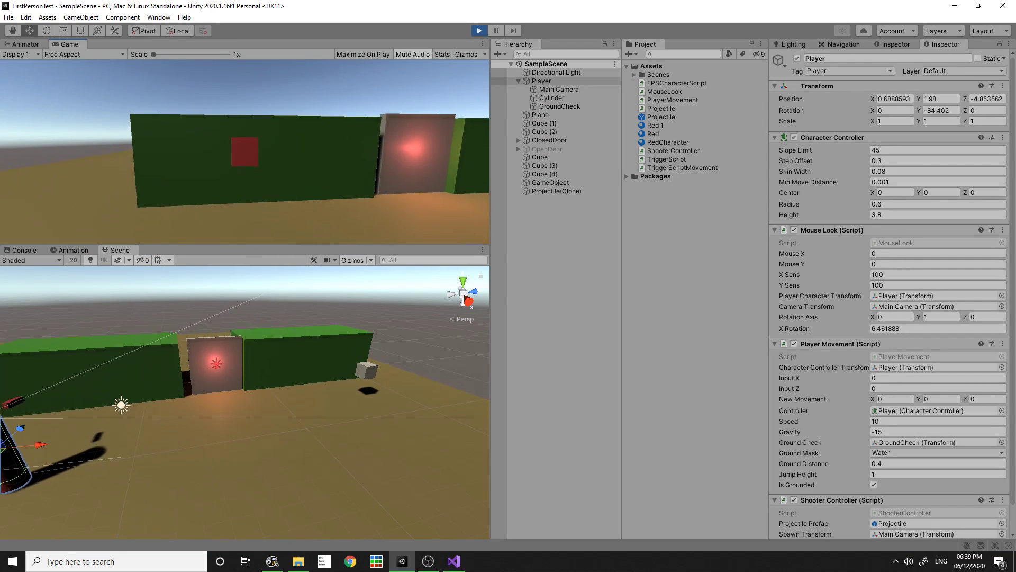
key(a)
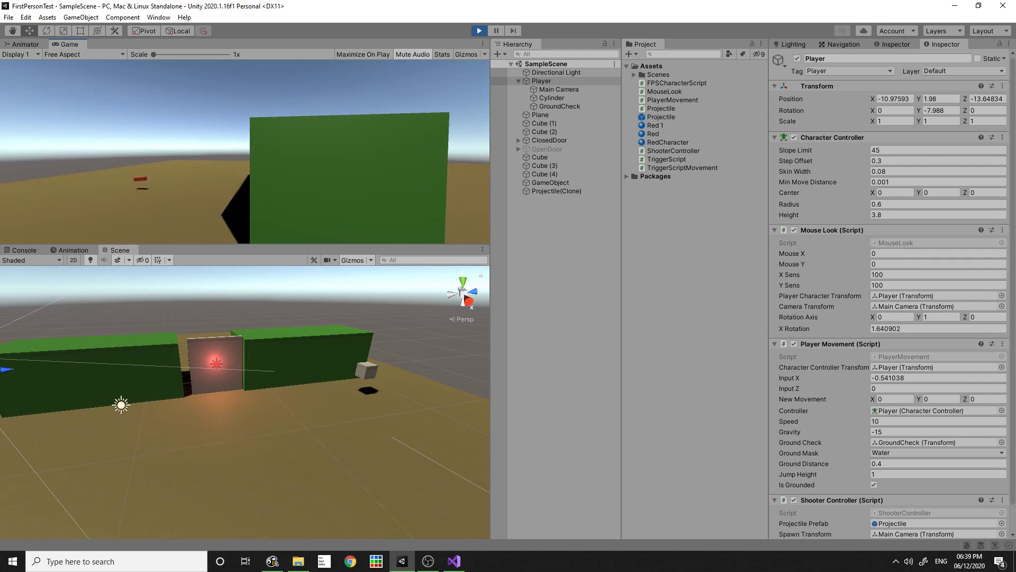
key(d)
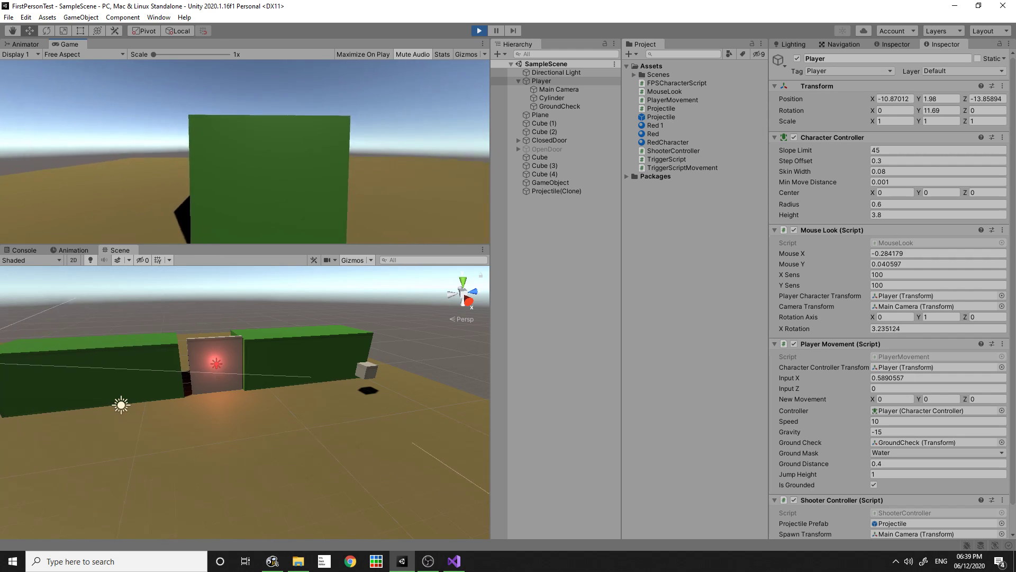
key(super)
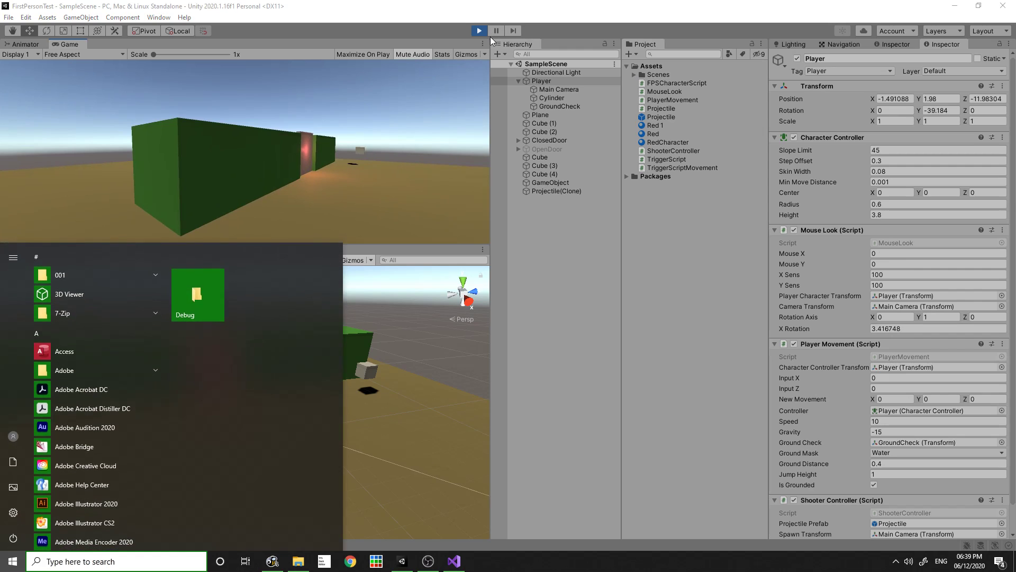
click(483, 34)
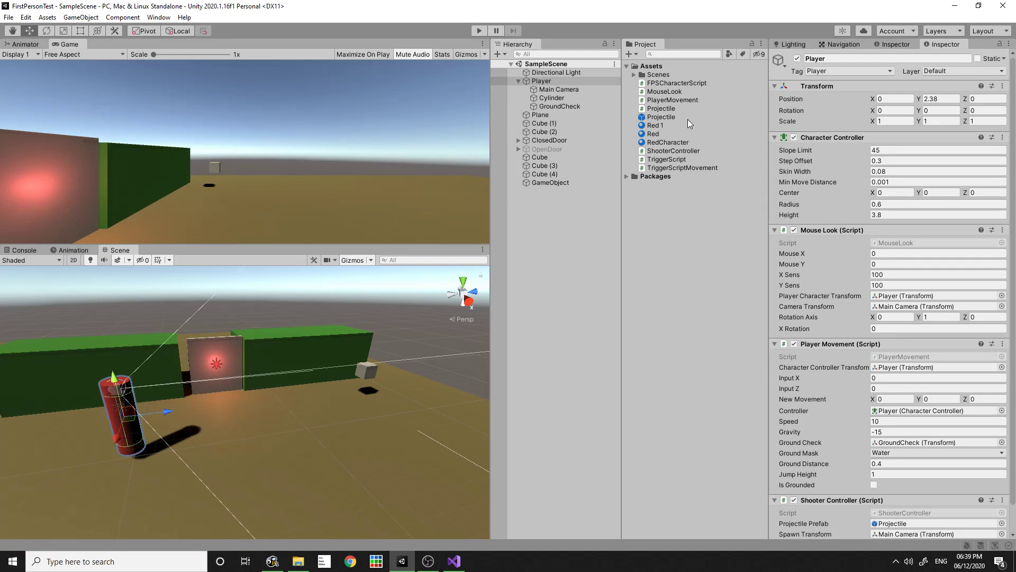
Add a Rigidbody component to the Projectile prefab
click(688, 119)
scroll(838, 332, down, 5)
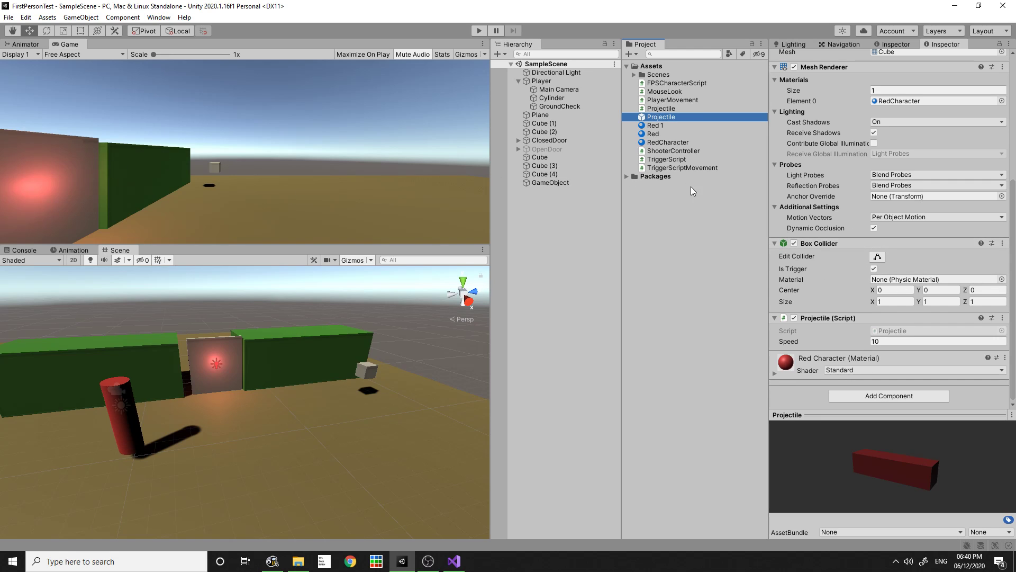
scroll(789, 212, up, 5)
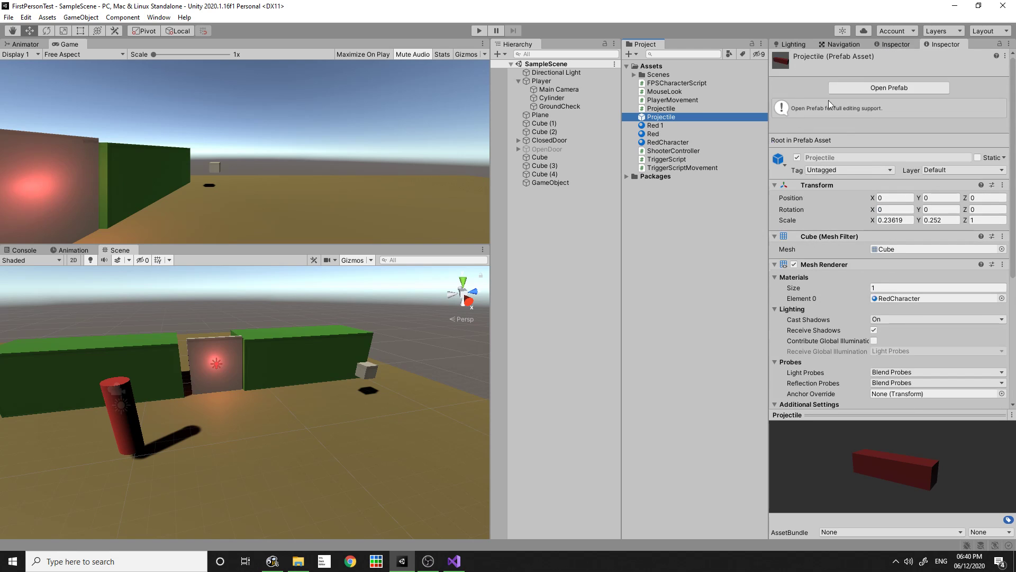
scroll(862, 341, down, 5)
click(875, 398)
text(ridg)
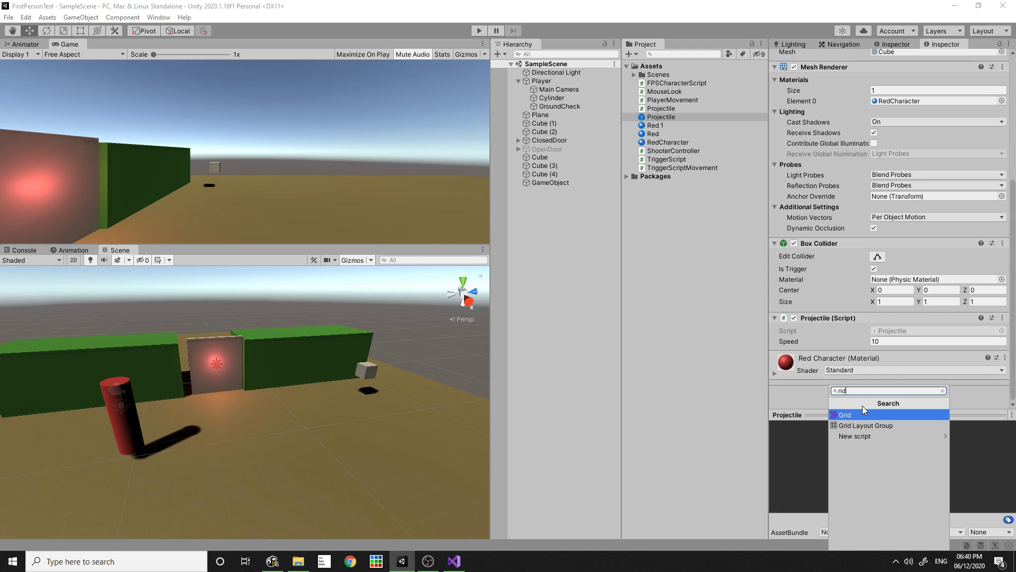
key(BackSpace)
key(BackSpace)
key(Down)
key(Return)
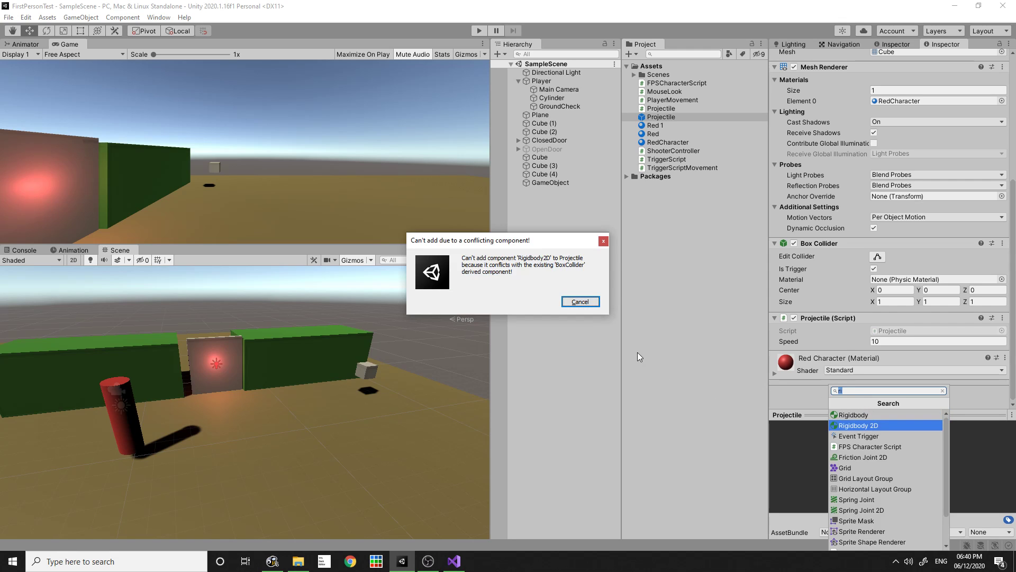
click(580, 301)
click(872, 393)
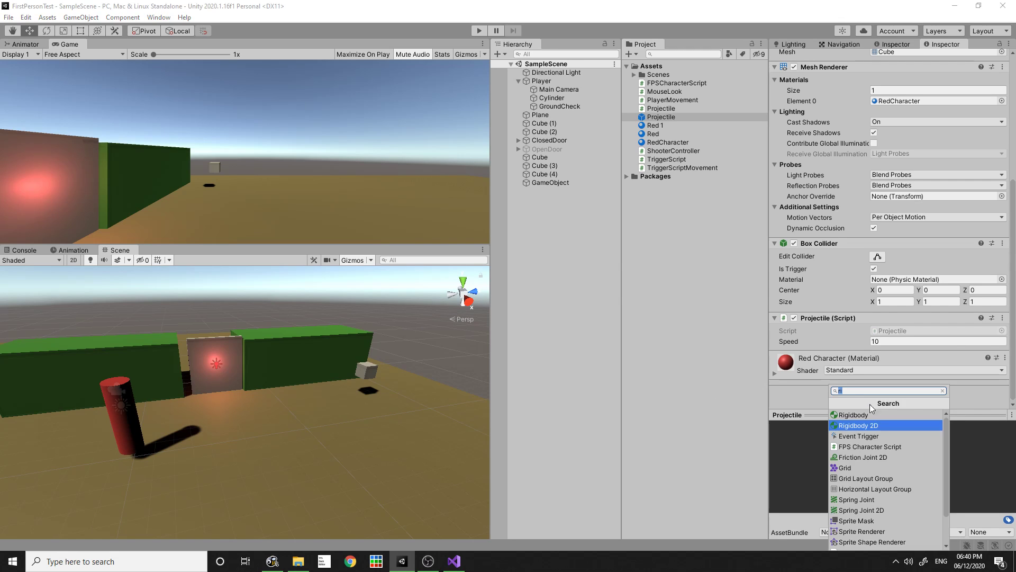
click(858, 416)
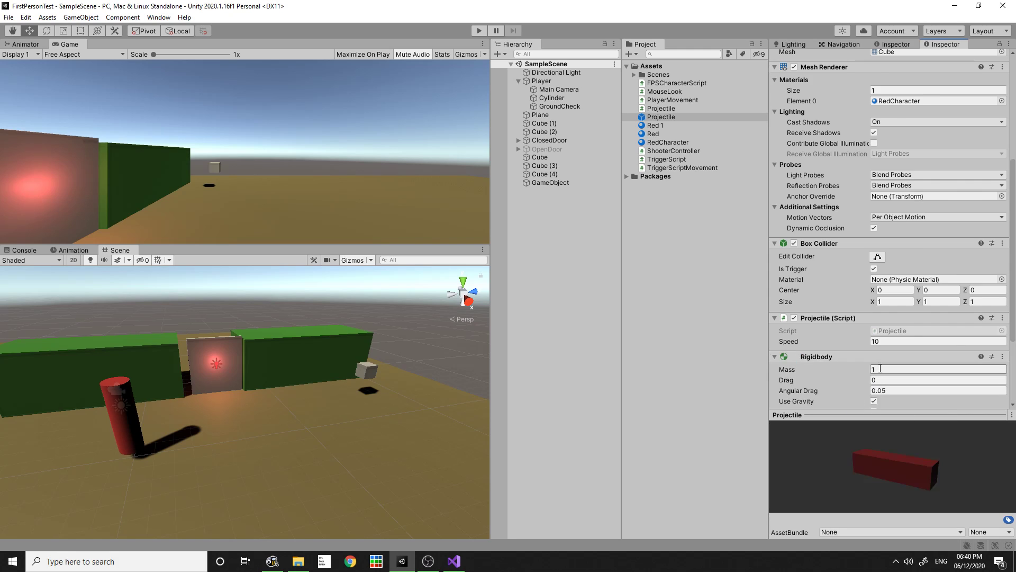
Turn off Use Gravity and turn on Is Kinematic in the Projectile prefab's Rigidbody
scroll(878, 366, down, 4)
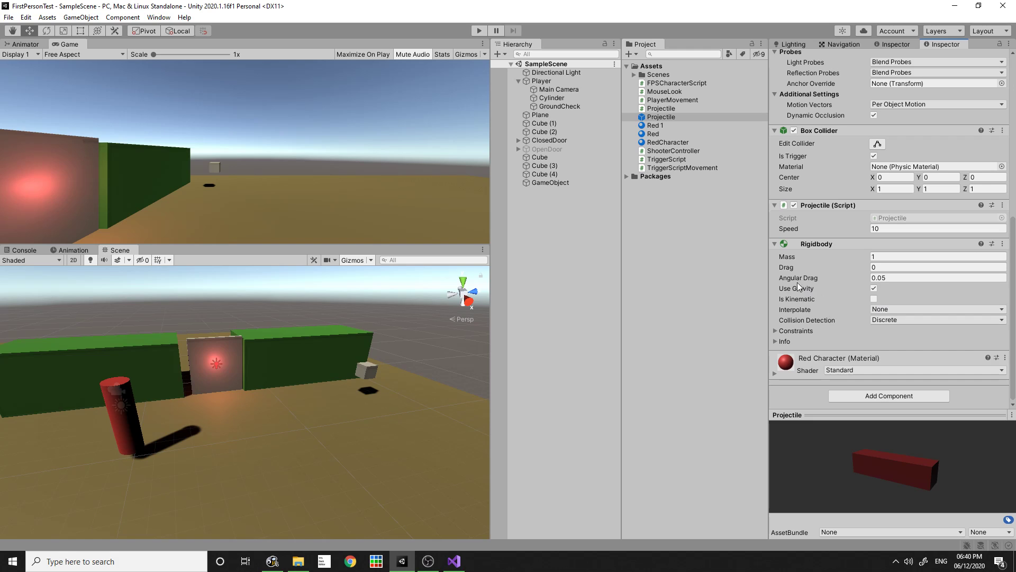
click(873, 289)
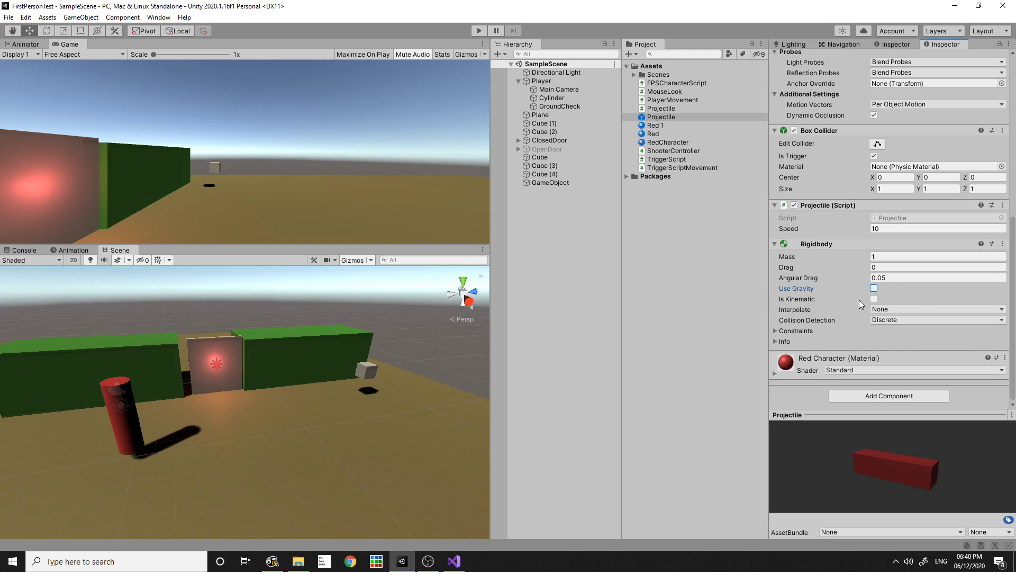
click(874, 299)
scroll(852, 281, up, 8)
scroll(859, 272, down, 5)
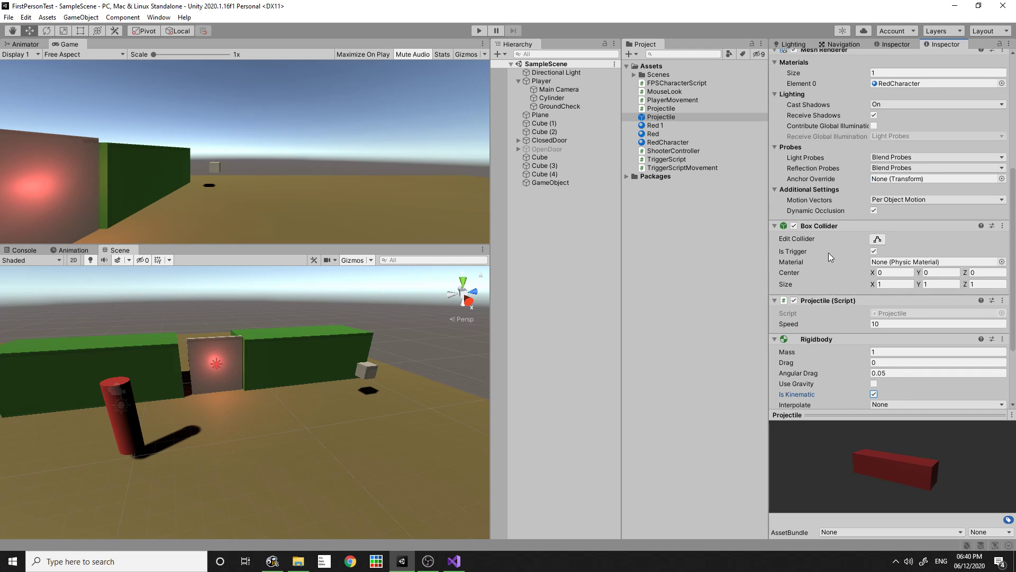
Run the game, shoot single projectiles at the green wall, and check the Hierarchy for remaining Projectile clones
click(475, 33)
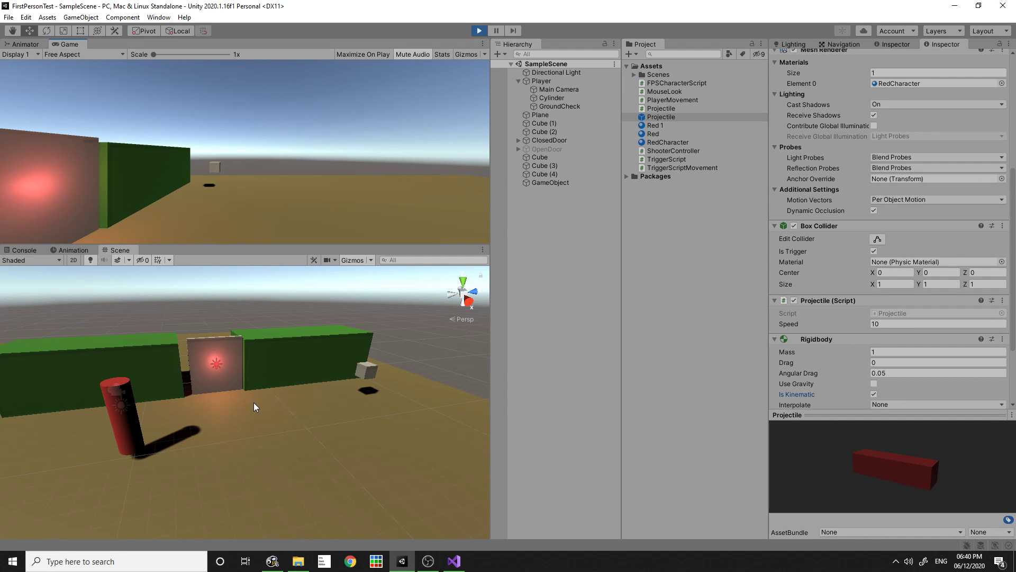
key(s)
key(a)
click(245, 152)
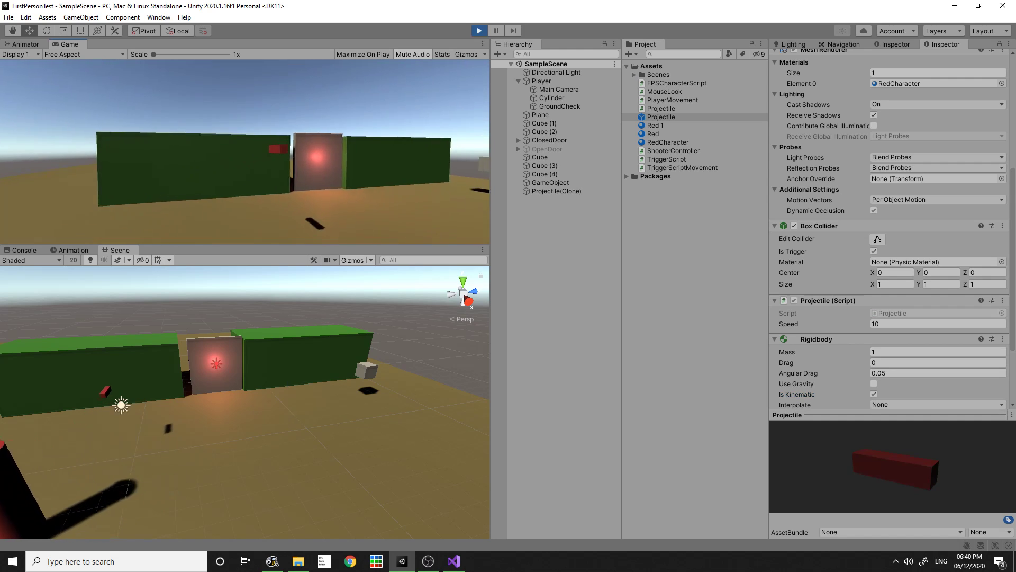
key(a)
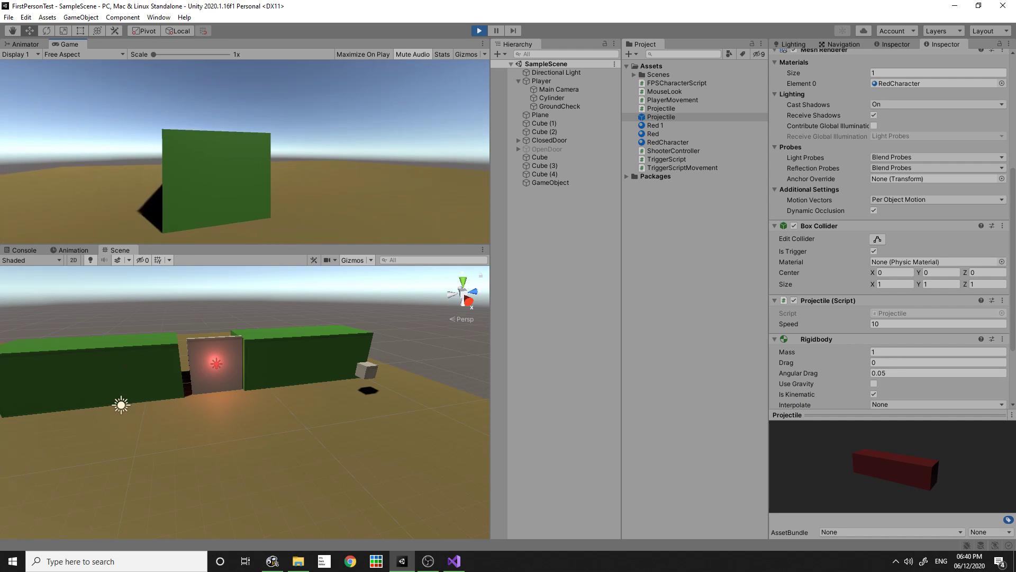
key(d)
key(d)
key(s)
click(245, 151)
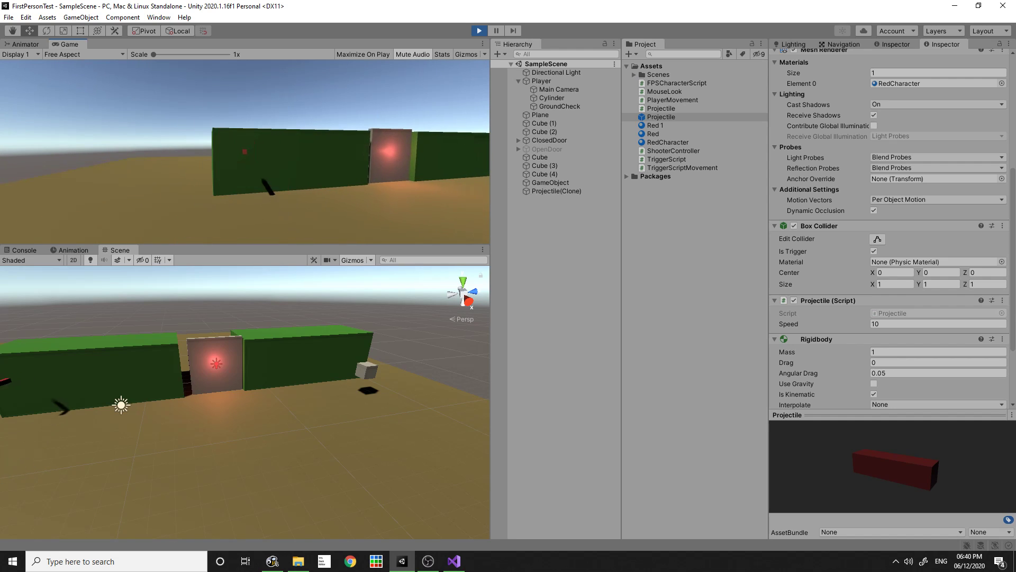
key(super)
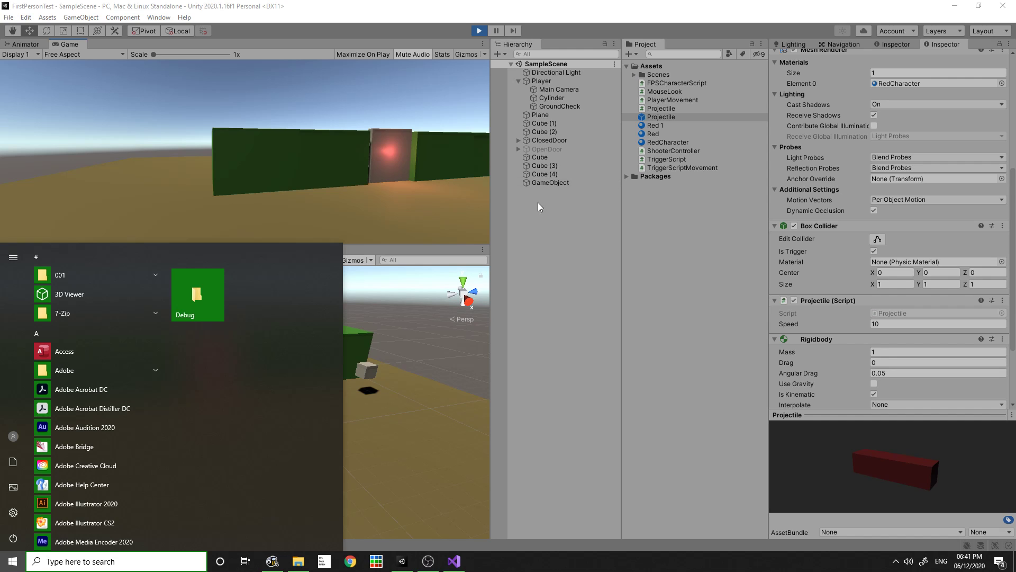
Fire a rapid series of projectiles at the green wall while strafing to test their destruction, and stop the game
click(402, 177)
click(245, 152)
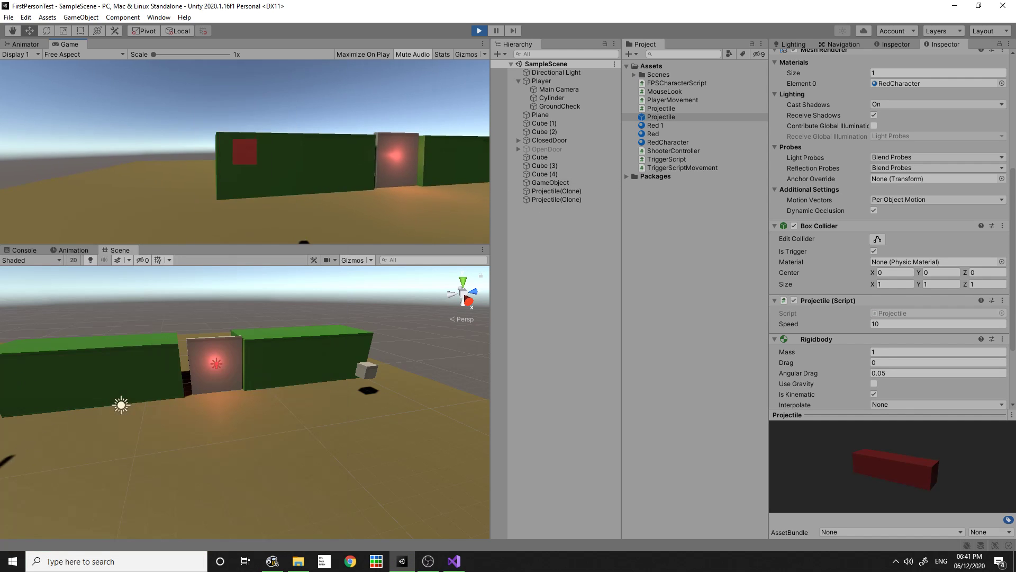
click(244, 151)
key(d)
click(245, 152)
click(244, 151)
key(a)
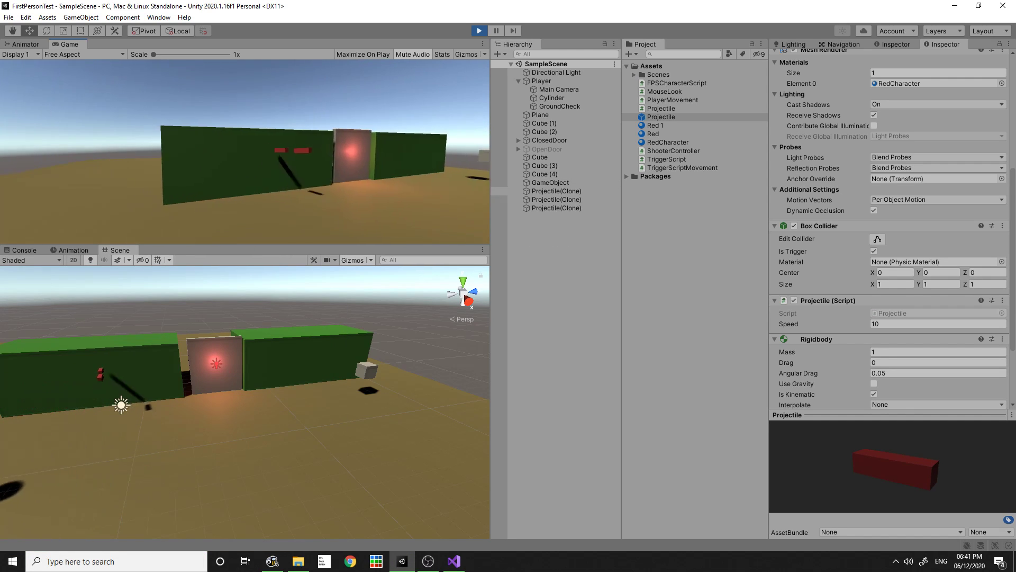
click(245, 152)
key(d)
click(245, 152)
click(244, 152)
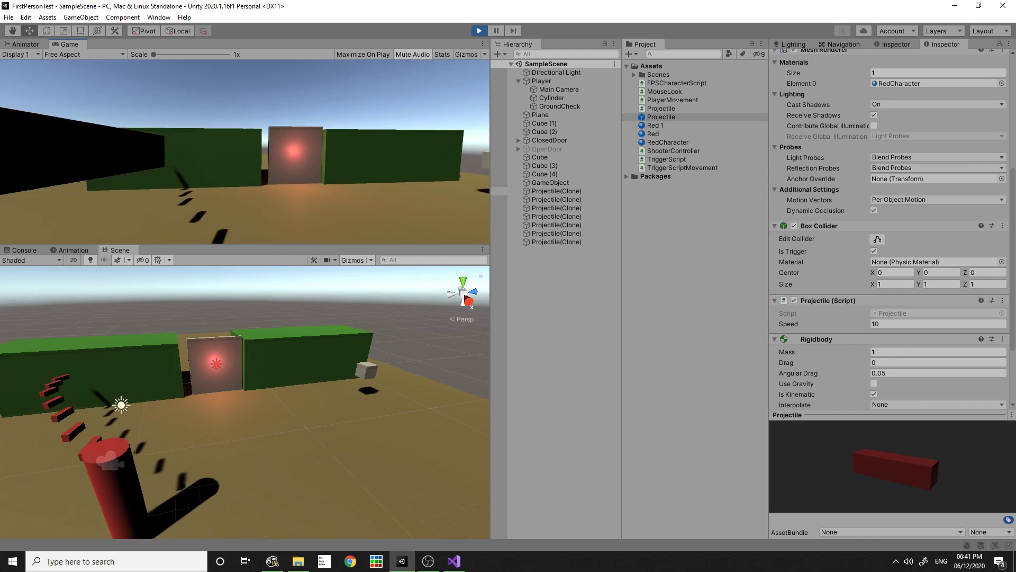
click(244, 151)
key(a)
click(245, 151)
click(244, 151)
click(245, 152)
key(d)
click(245, 152)
click(245, 151)
click(244, 151)
click(244, 151)
click(244, 151)
click(244, 152)
key(a)
click(245, 152)
click(245, 152)
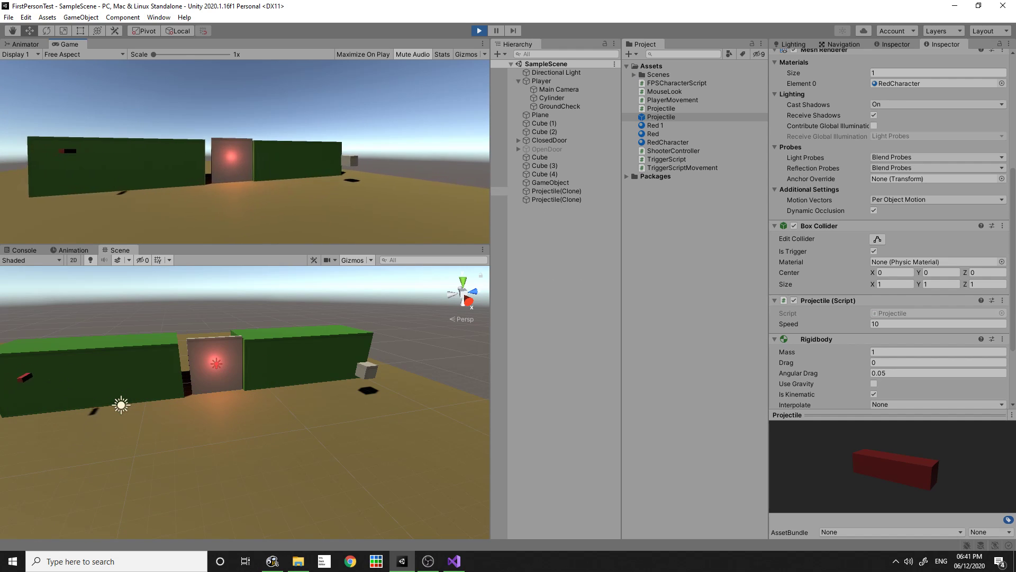
key(w)
key(s)
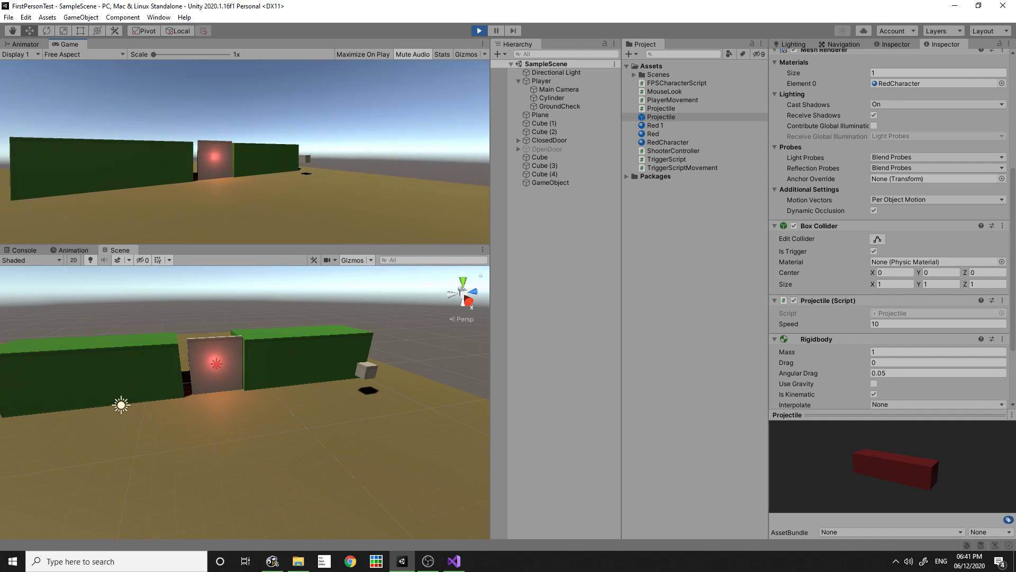
key(super)
click(481, 32)
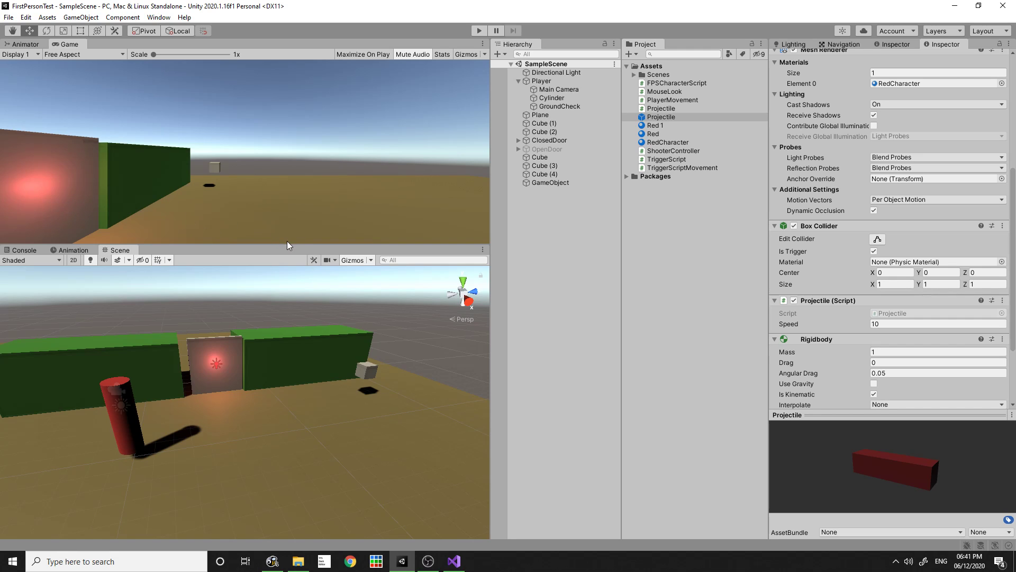
Add a cylinder to the scene, placed at about (5.57, 2.54, 17.12) and scaled to about 1.09 × 1.67 × 1
drag(287, 242, 288, 236)
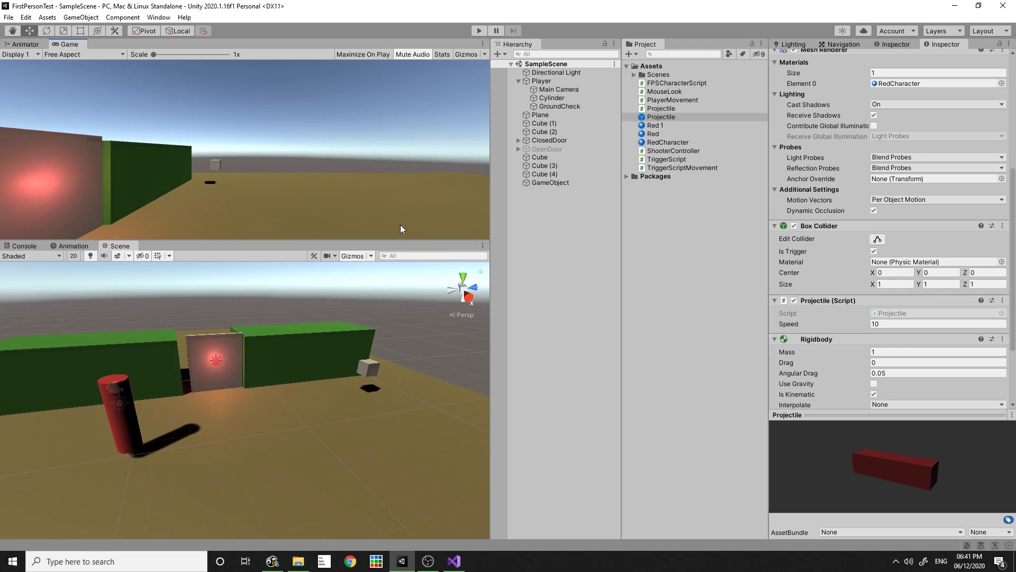
right_click(562, 240)
mouse_move(597, 365)
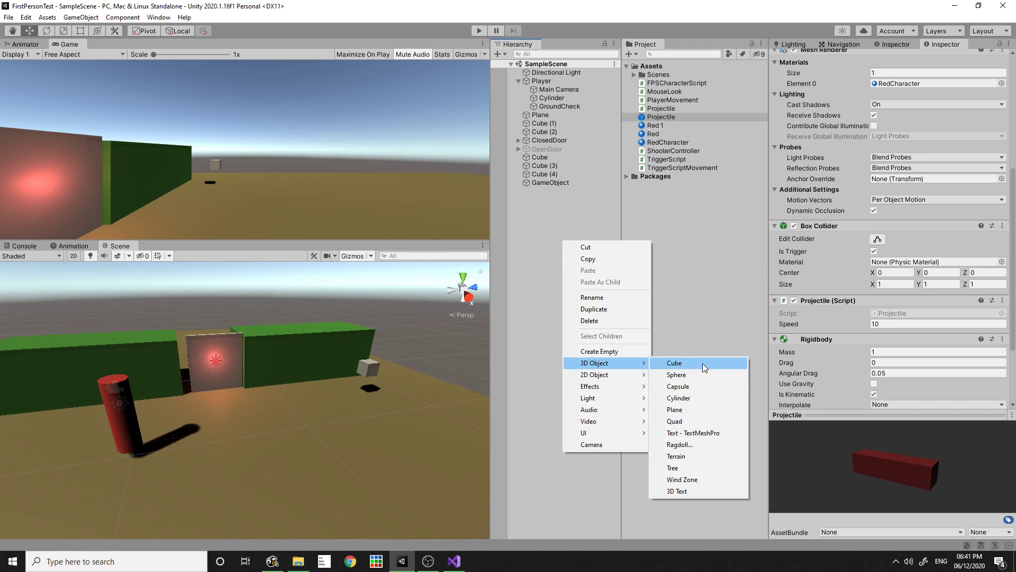
click(690, 398)
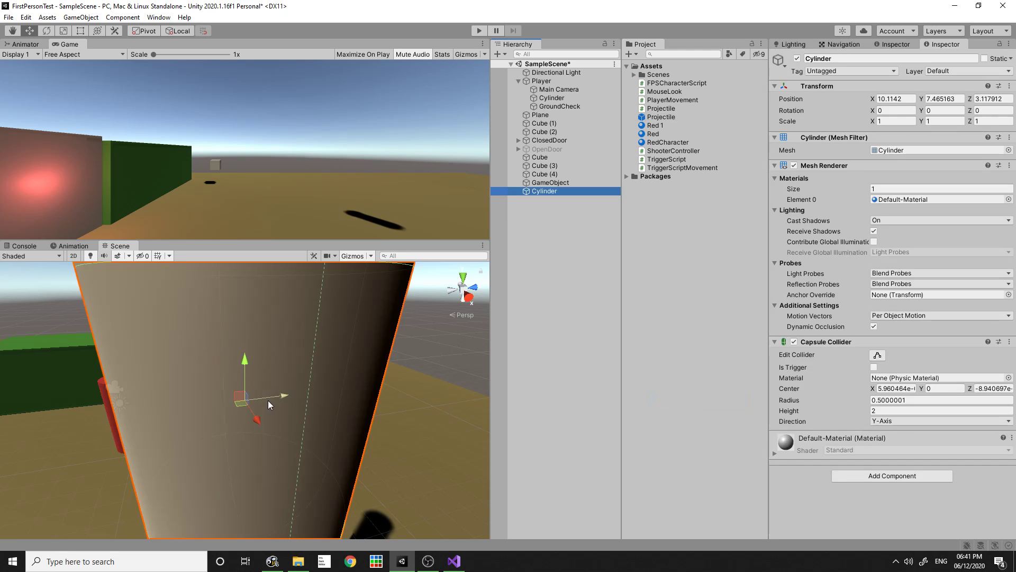
scroll(274, 398, down, 10)
drag(225, 358, 352, 317)
key(r)
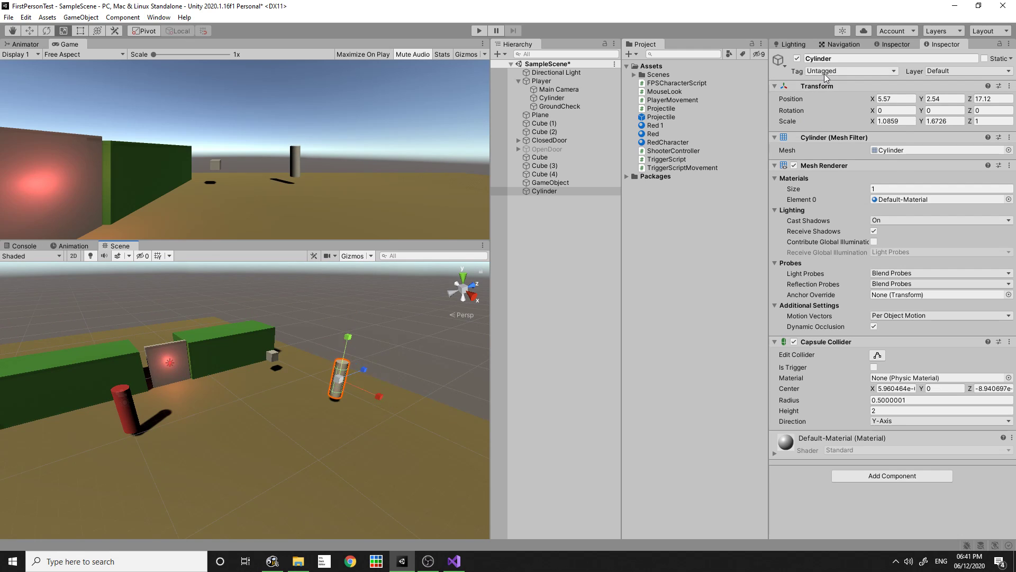
Create a new tag named Enemy
click(835, 71)
click(837, 168)
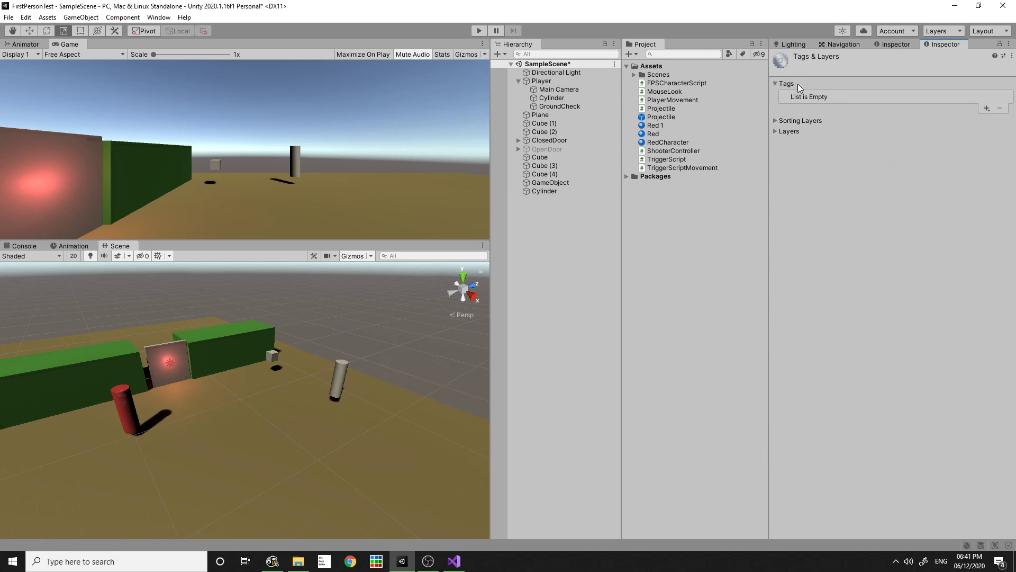
click(986, 108)
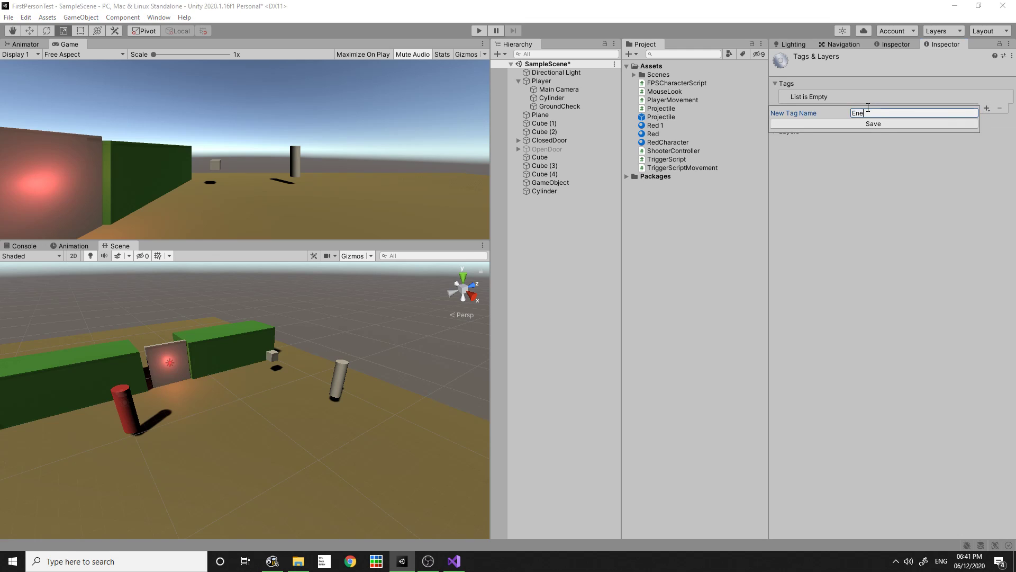
click(883, 125)
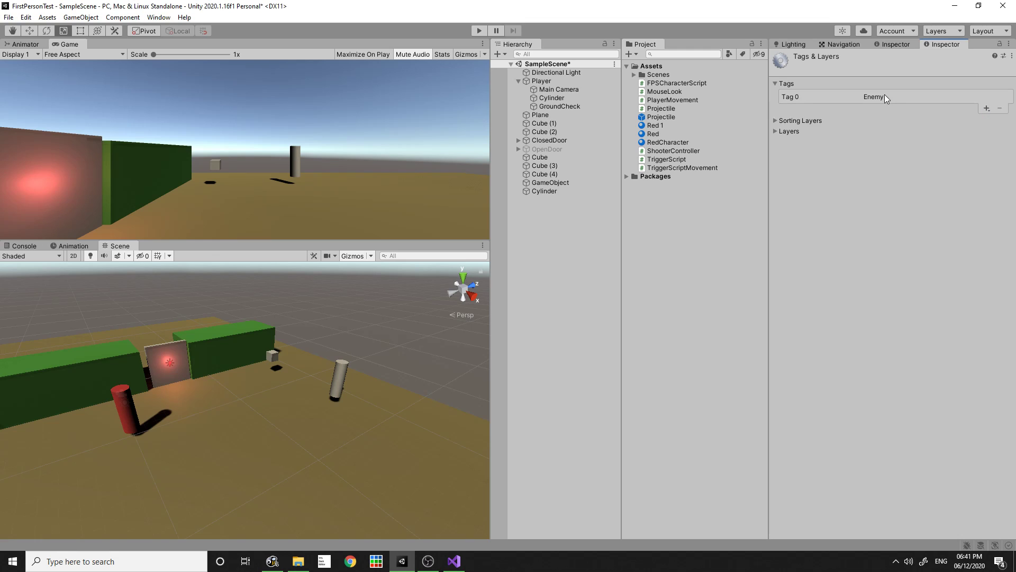
Assign the Enemy tag to the new cylinder and rename the object Enemy
click(554, 192)
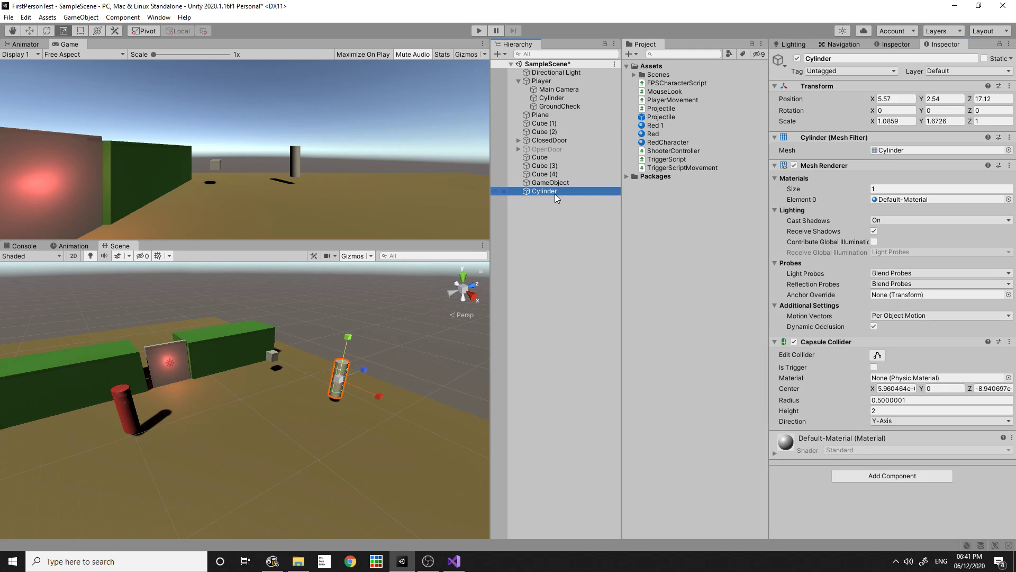
click(850, 71)
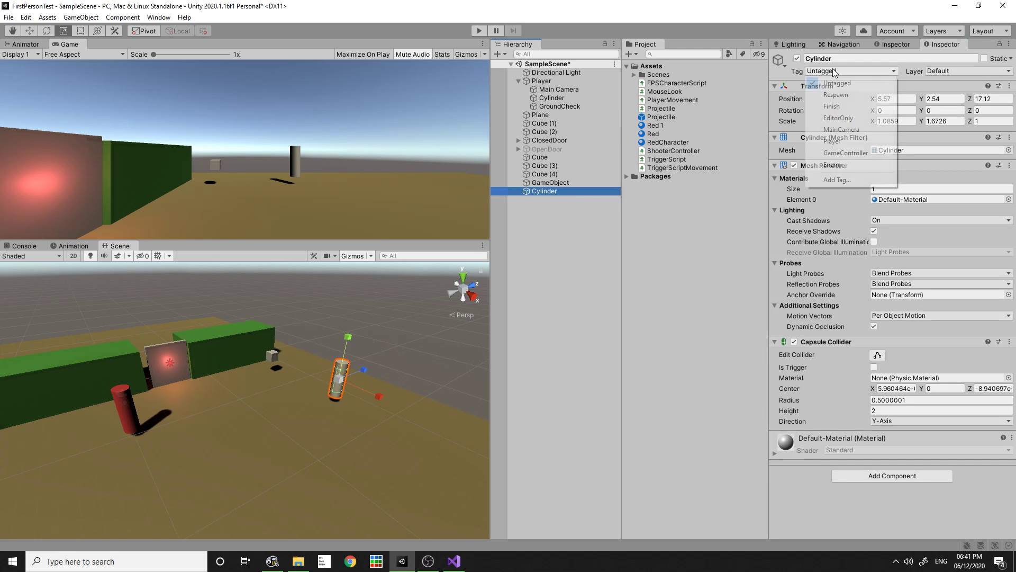
click(833, 166)
click(541, 215)
click(541, 193)
click(542, 192)
text(Enemy)
key(Return)
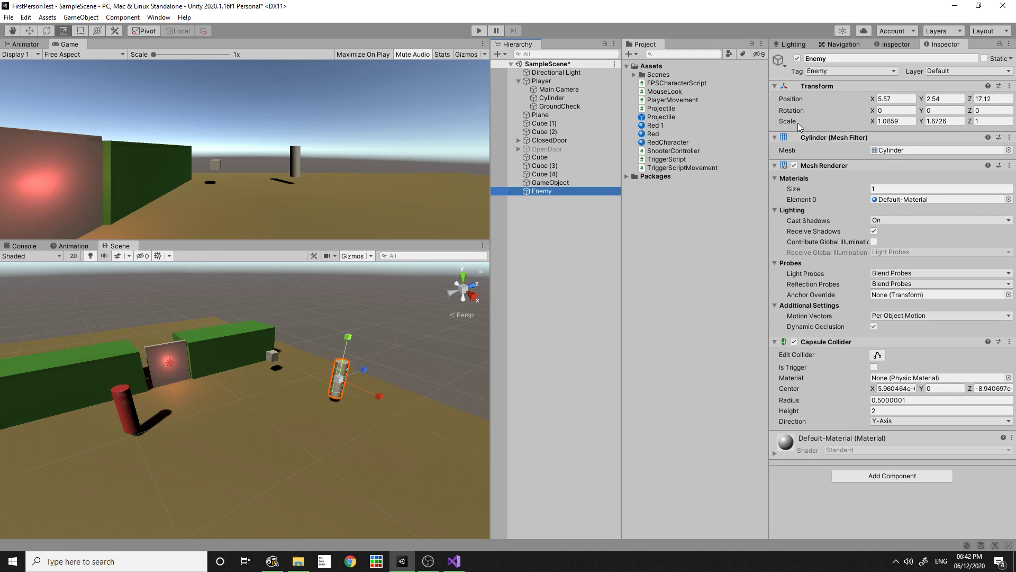
In the Projectile script in Visual Studio, duplicate the if (other.tag != "Player") block at the start of OnTriggerEnter
click(454, 561)
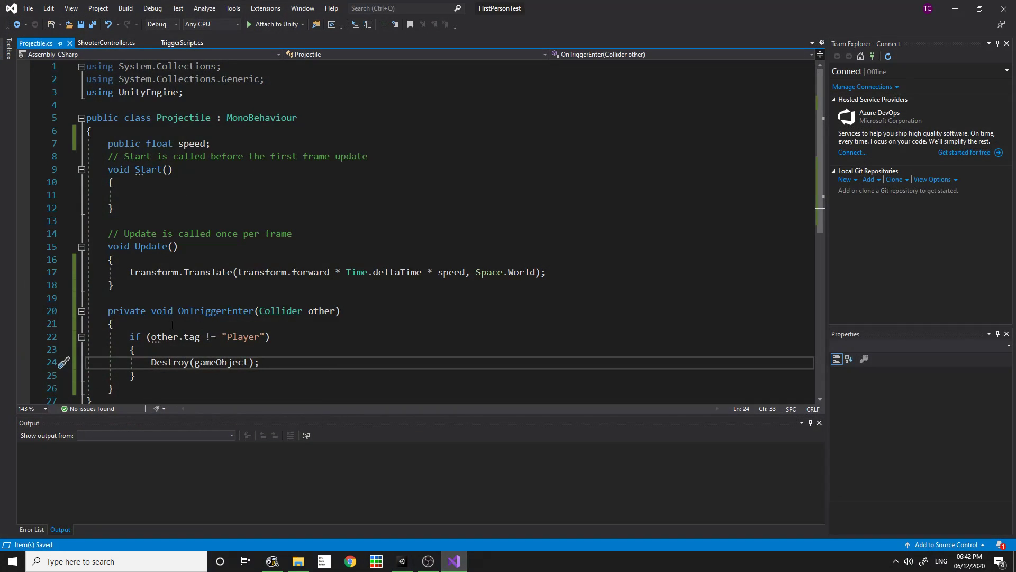
click(207, 236)
drag(129, 260, 136, 300)
key(ctrl+c)
click(125, 251)
key(Return)
key(Return)
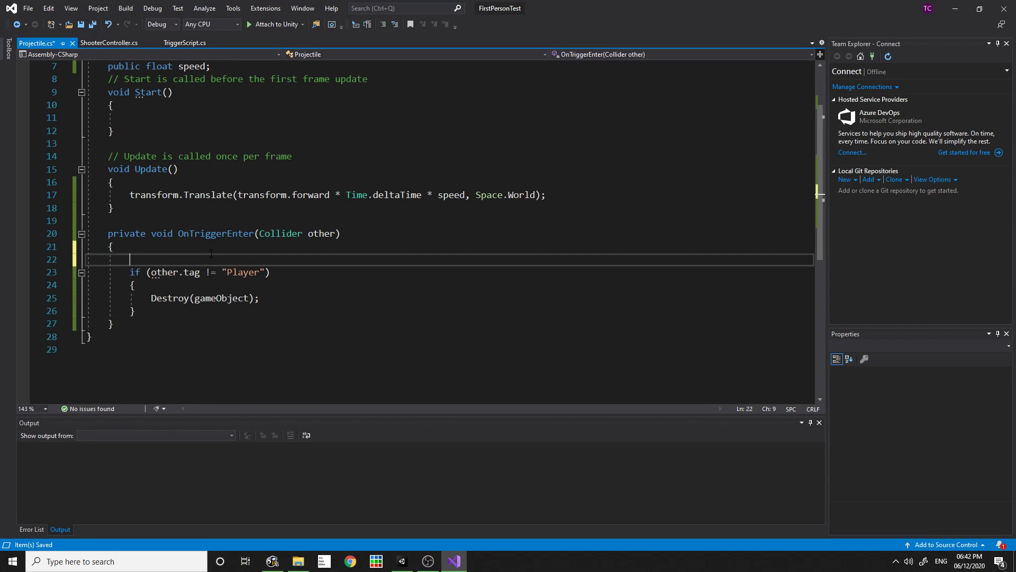
key(Up)
key(ctrl+v)
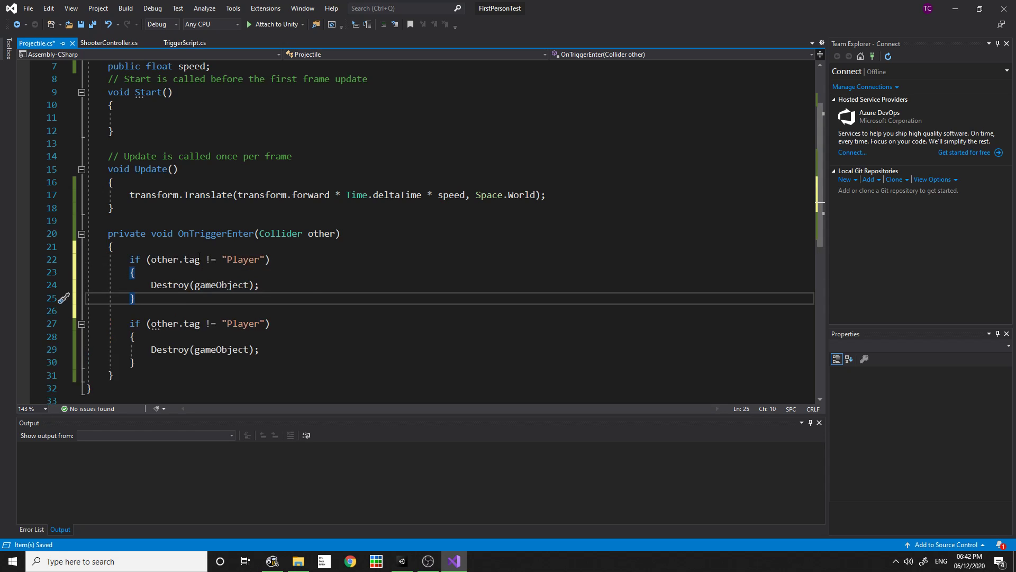
Change the first if condition in OnTriggerEnter to other.tag == "Enemy" and check the tag's spelling on the Enemy object in Unity
click(210, 260)
key(BackSpace)
text(=)
drag(232, 261, 259, 267)
key(BackSpace)
key(BackSpace)
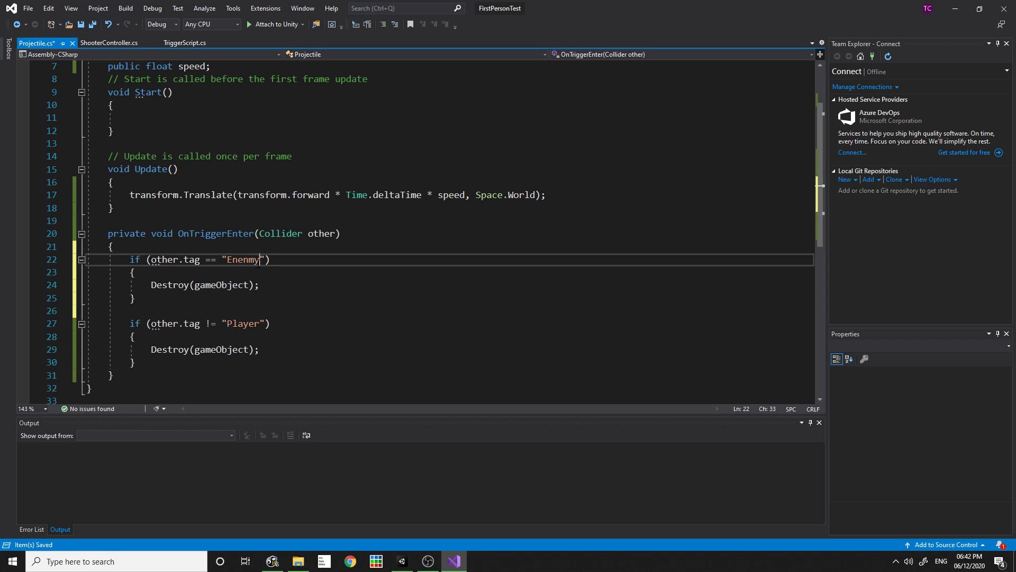
key(BackSpace)
key(BackSpace)
click(453, 564)
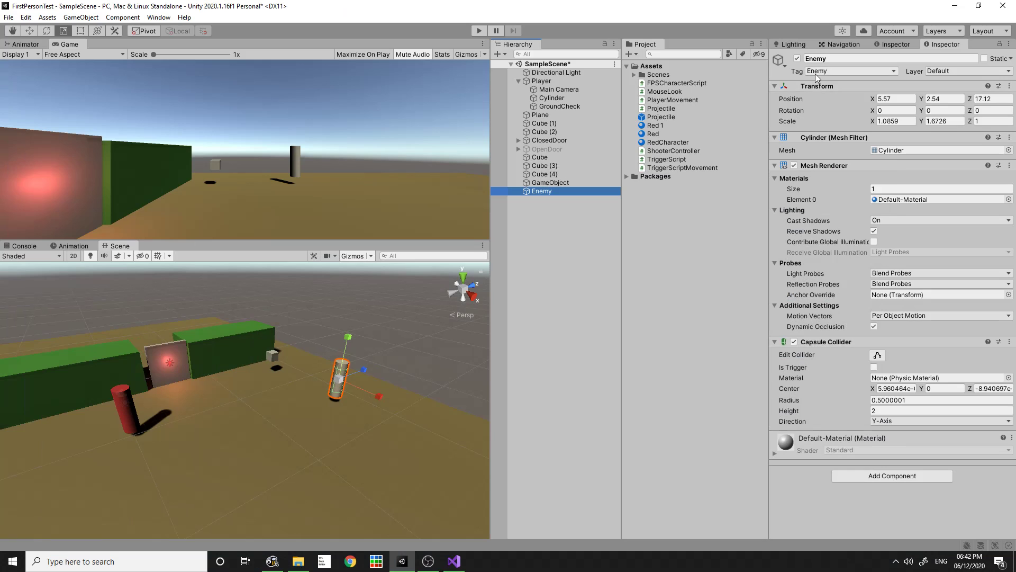
In the Projectile script in Visual Studio, review the Enemy tag condition, the Collider parameter other and the Destroy(gameObject) calls in OnTriggerEnter
click(453, 561)
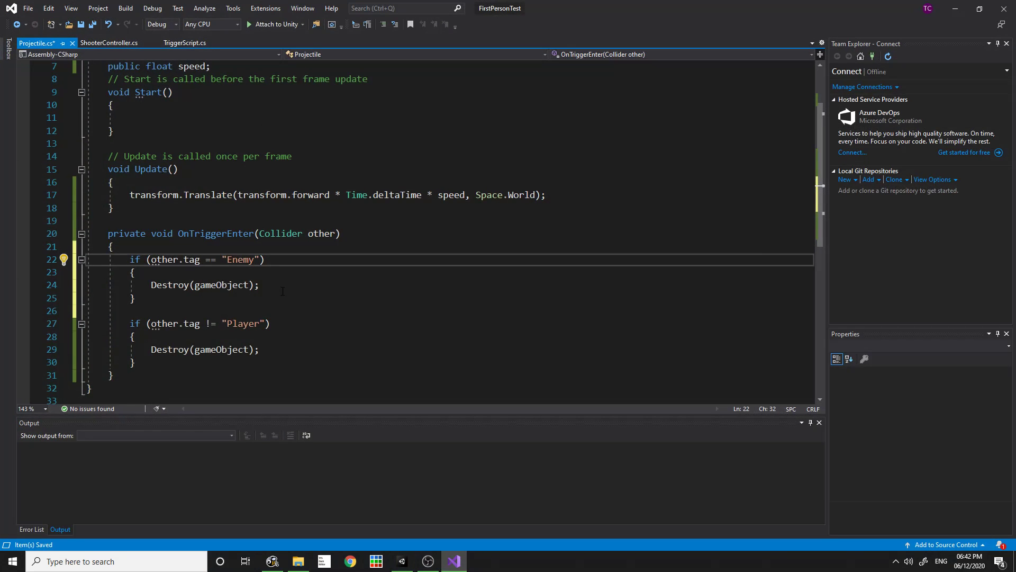
click(280, 260)
drag(223, 260, 260, 260)
click(135, 272)
click(151, 285)
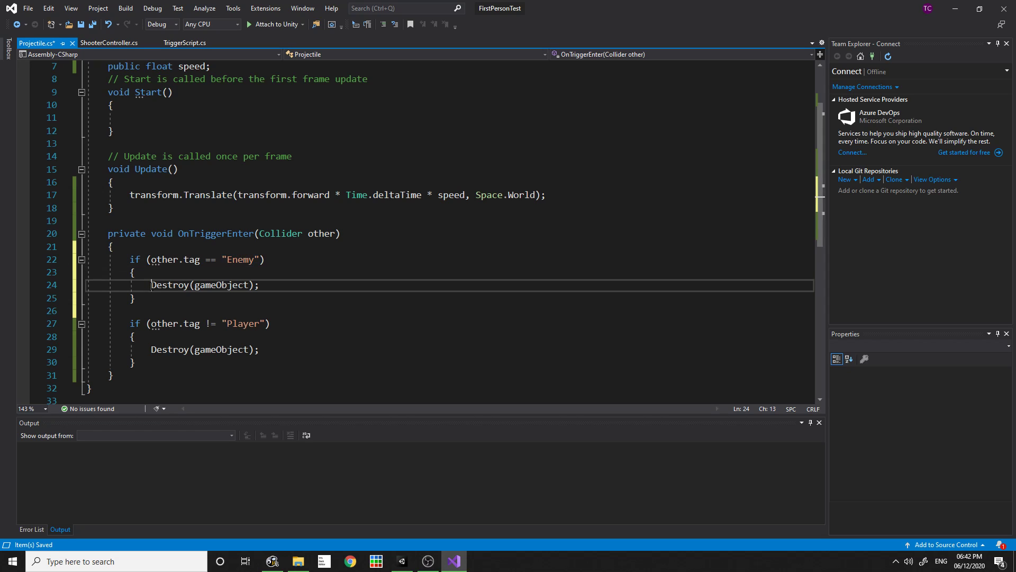
drag(152, 285, 296, 294)
drag(140, 350, 260, 350)
click(259, 349)
drag(302, 233, 335, 235)
click(195, 286)
drag(152, 286, 262, 285)
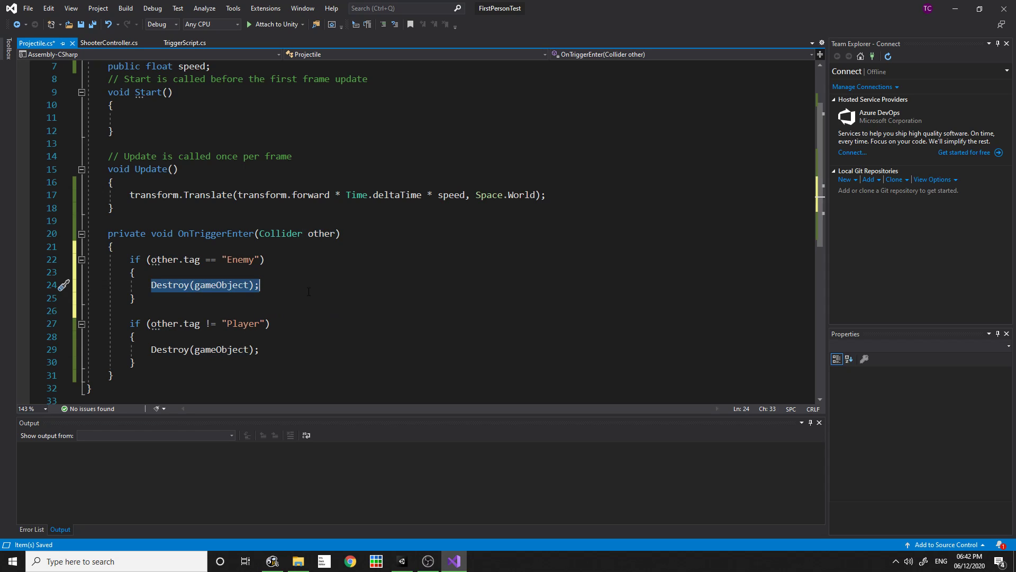
Change the Destroy argument in the Enemy block to other.gameObject and save the Projectile script
click(194, 285)
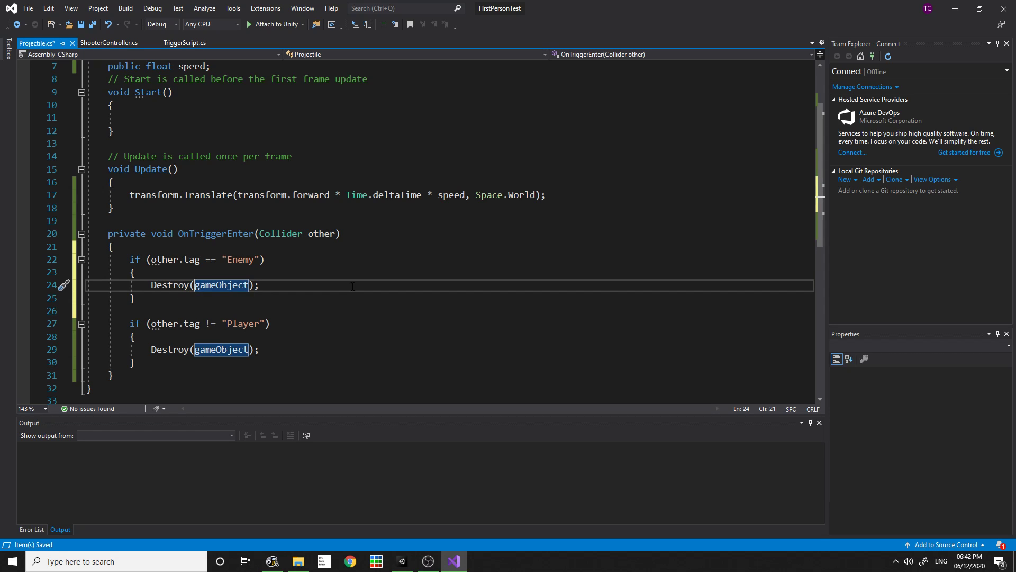
text(oth.)
key(Left)
text(er)
click(274, 296)
double_click(234, 284)
drag(304, 233, 259, 233)
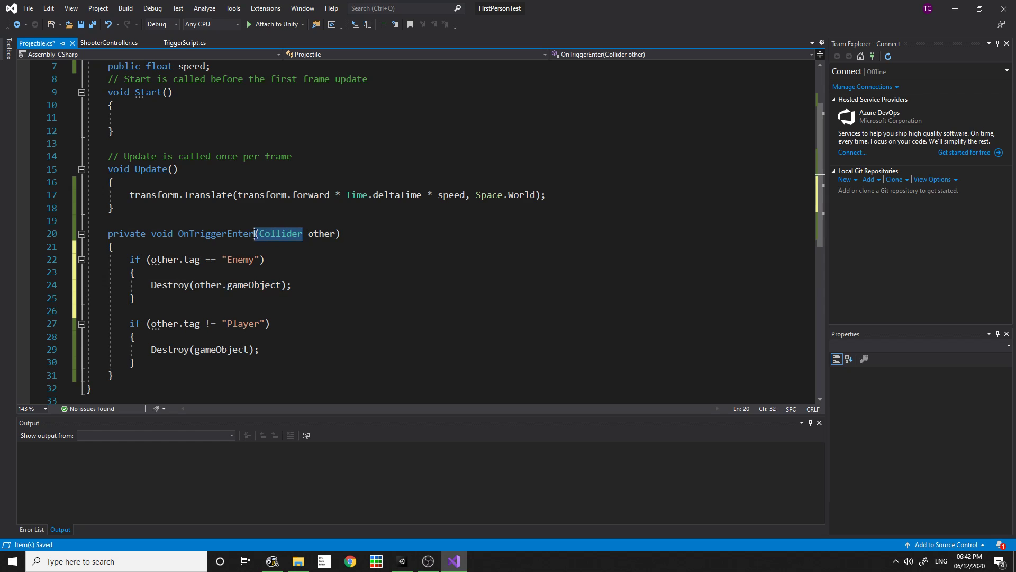
click(304, 298)
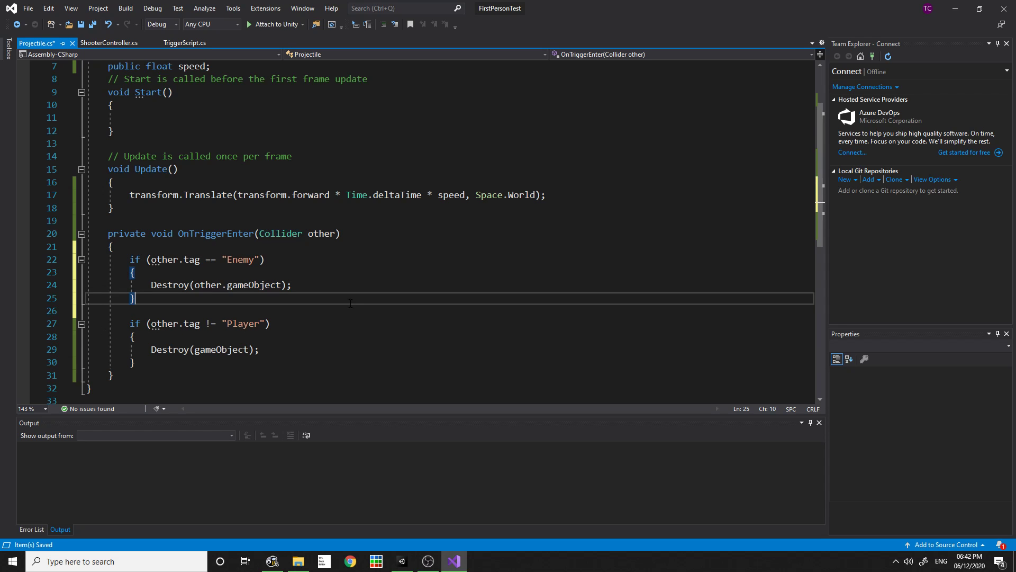
key(ctrl+s)
Switch to Unity, run the game, shoot projectiles at the Enemy cylinder, and stop the game
click(455, 559)
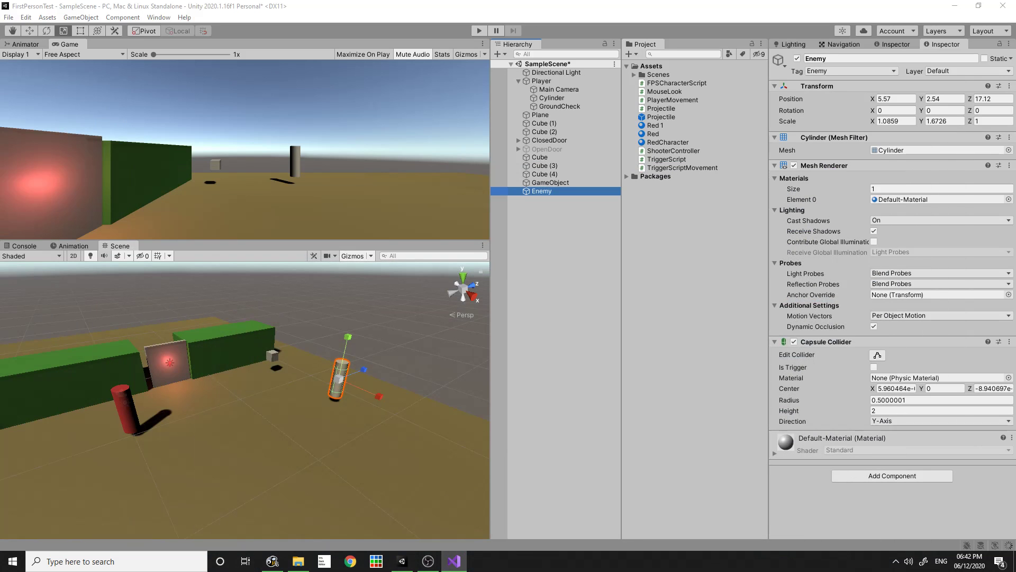
click(480, 30)
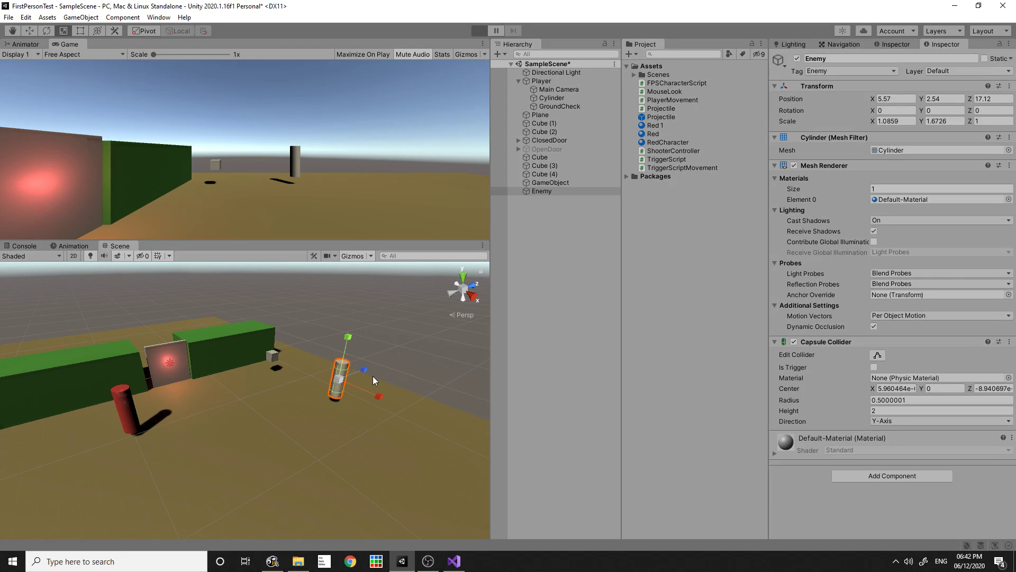
key(d)
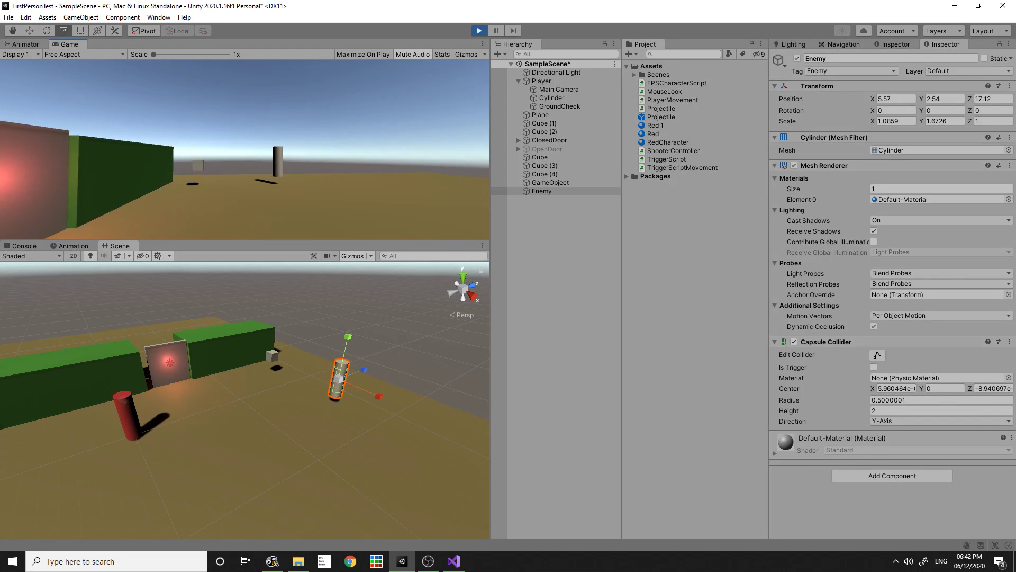
click(245, 149)
key(w)
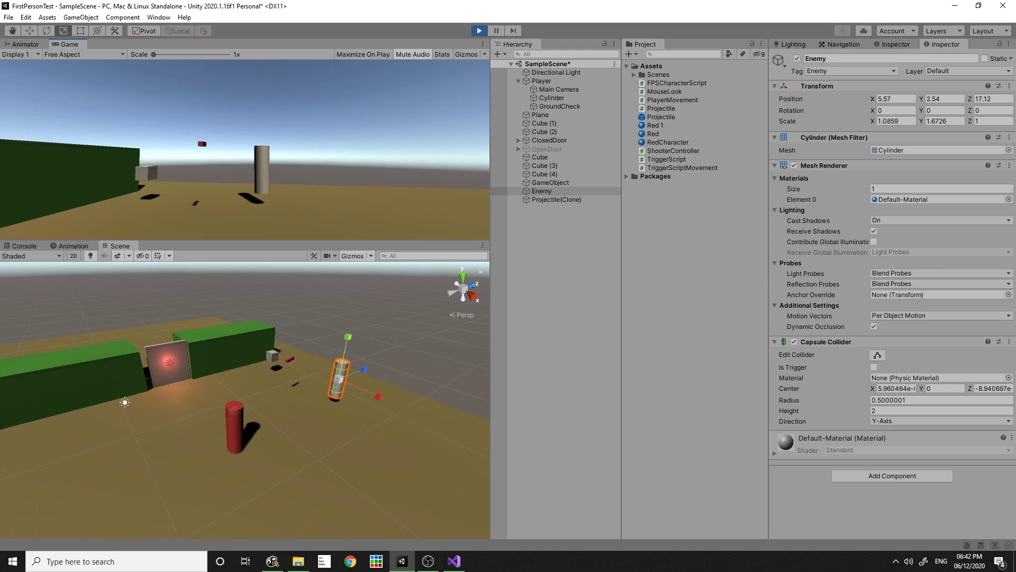
click(245, 149)
key(d)
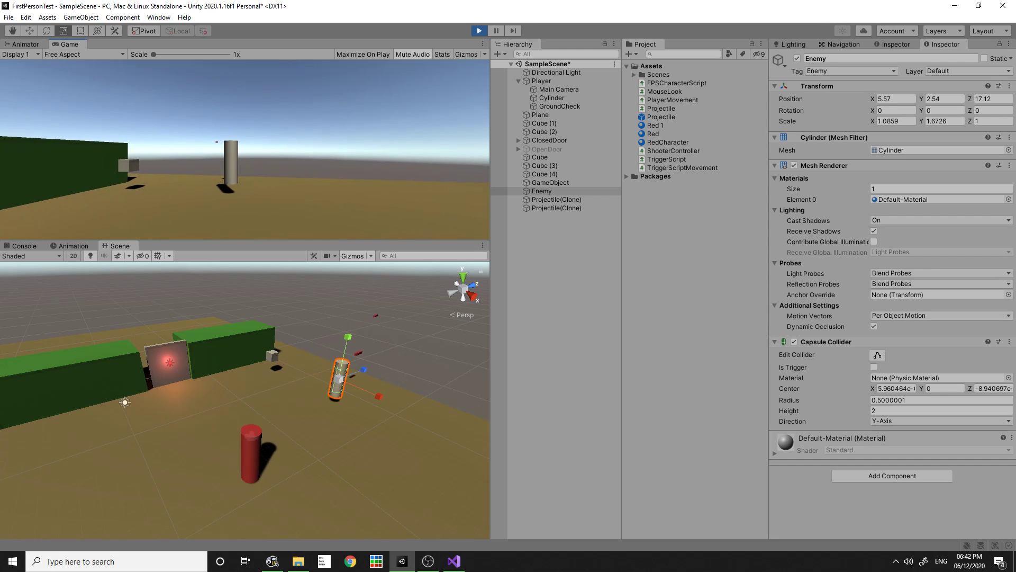
key(a)
key(w)
click(245, 150)
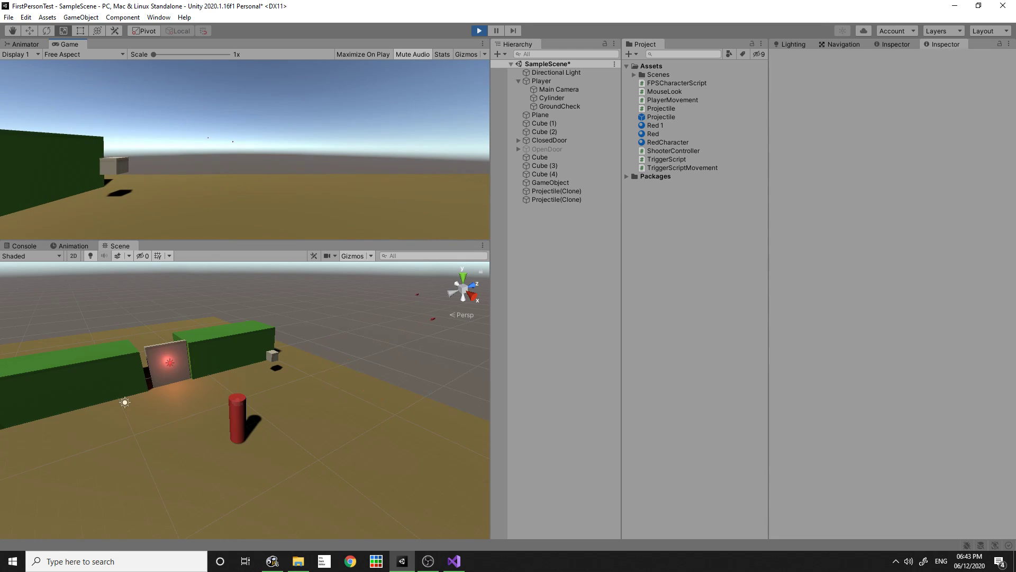
key(d)
key(s)
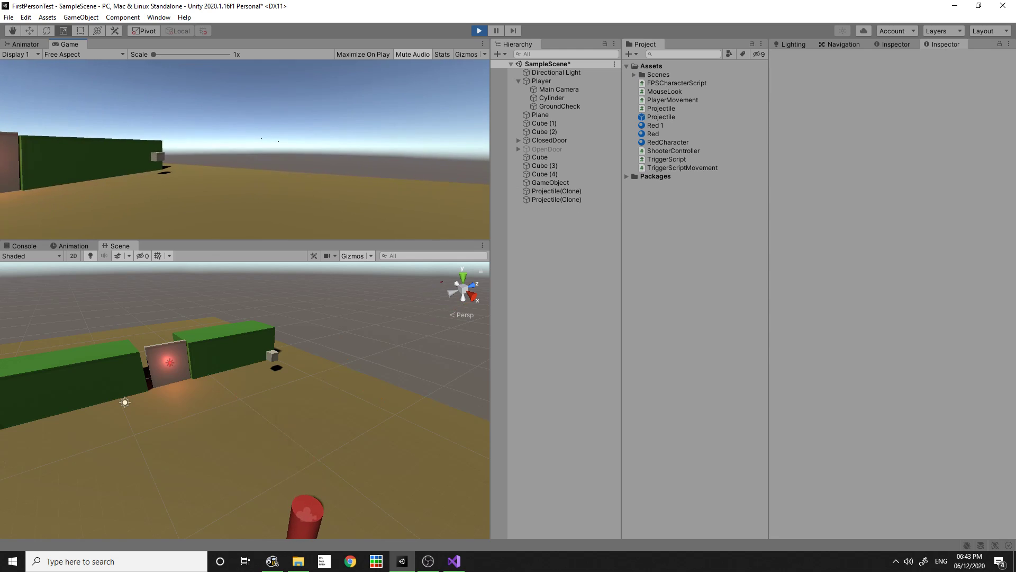
key(super)
click(483, 30)
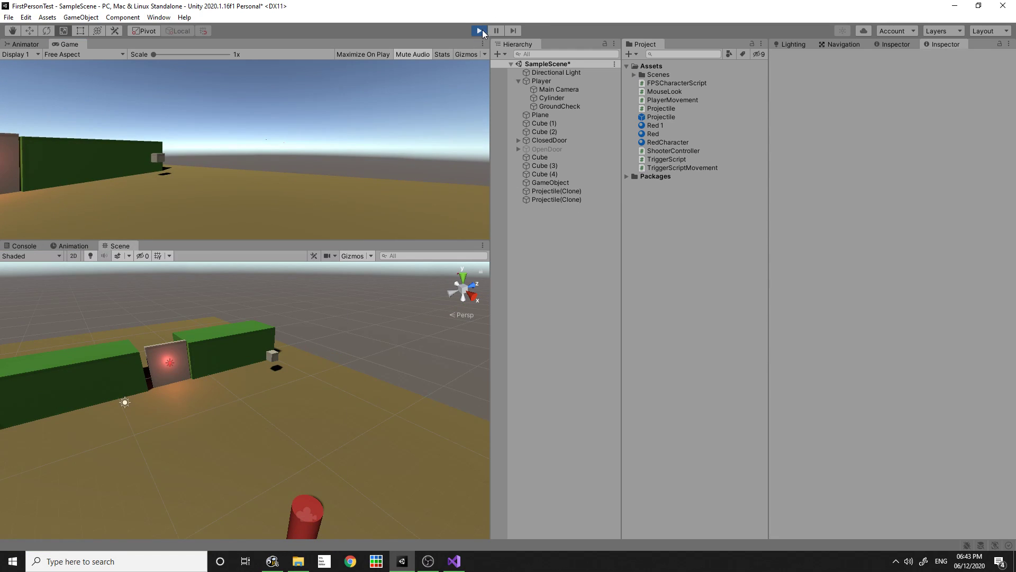
click(483, 31)
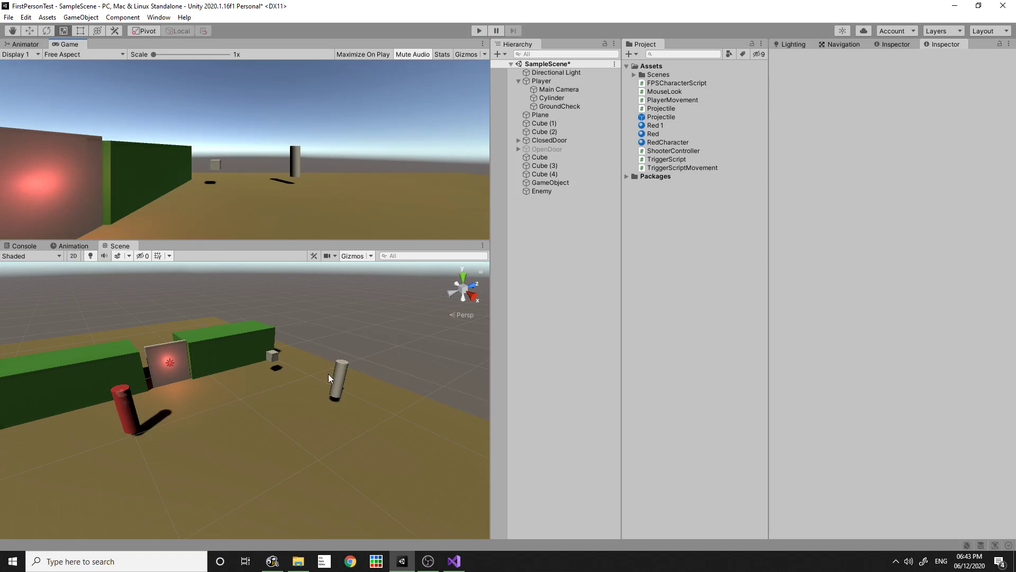
Duplicate the Enemy cylinder three times with the Move tool active and spread the four cylinders apart across the plane
click(334, 388)
key(w)
drag(379, 401, 406, 373)
key(ctrl+d)
key(ctrl+d)
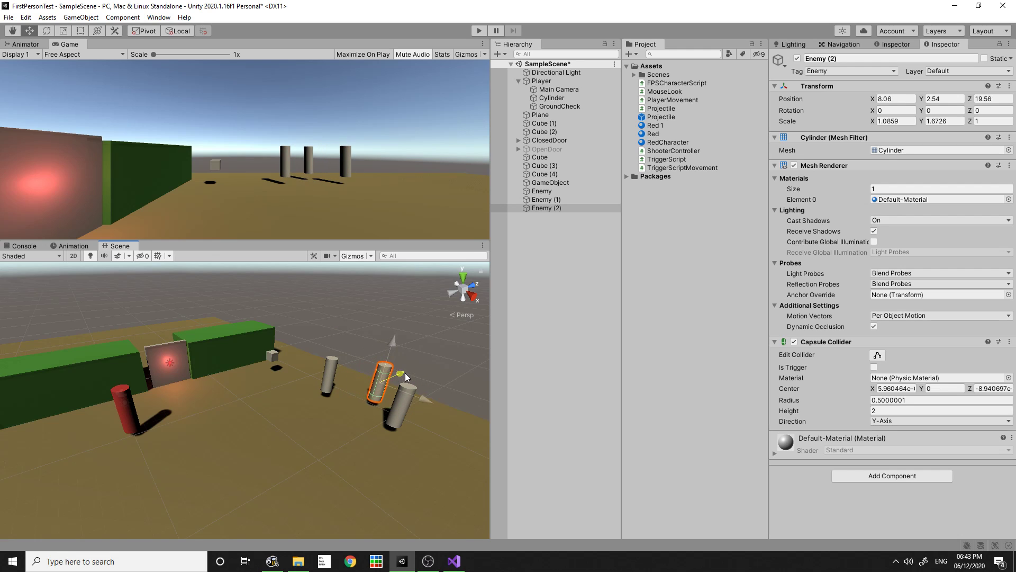
key(ctrl+d)
drag(417, 410, 306, 380)
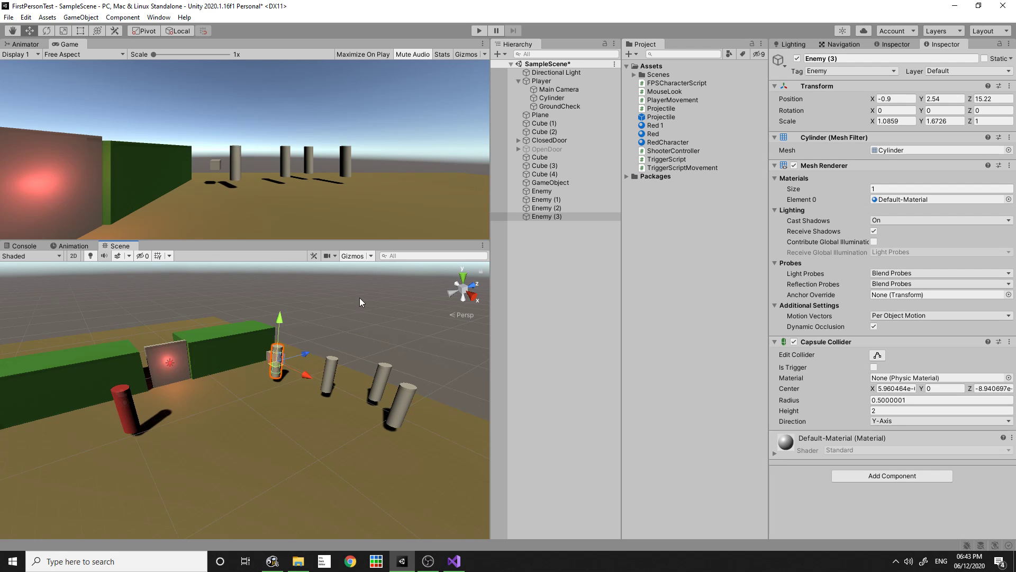
Lower all four Enemy cylinders together to a Y position of 1.77 and save the scene
right_drag(351, 436, 376, 430)
click(405, 365)
right_drag(246, 416, 260, 413)
click(231, 374)
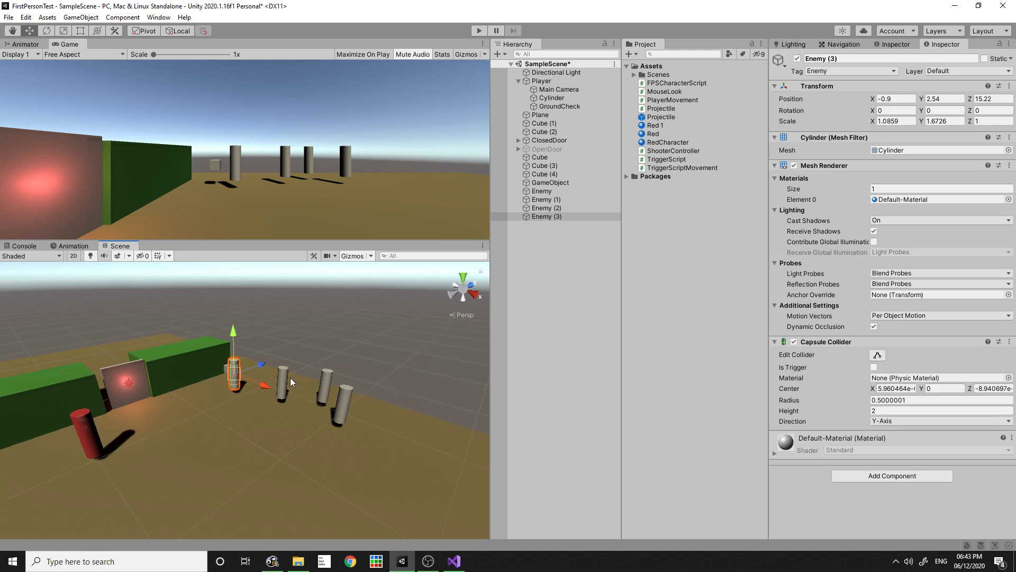
shift+click(284, 382)
shift+click(325, 385)
shift+click(344, 403)
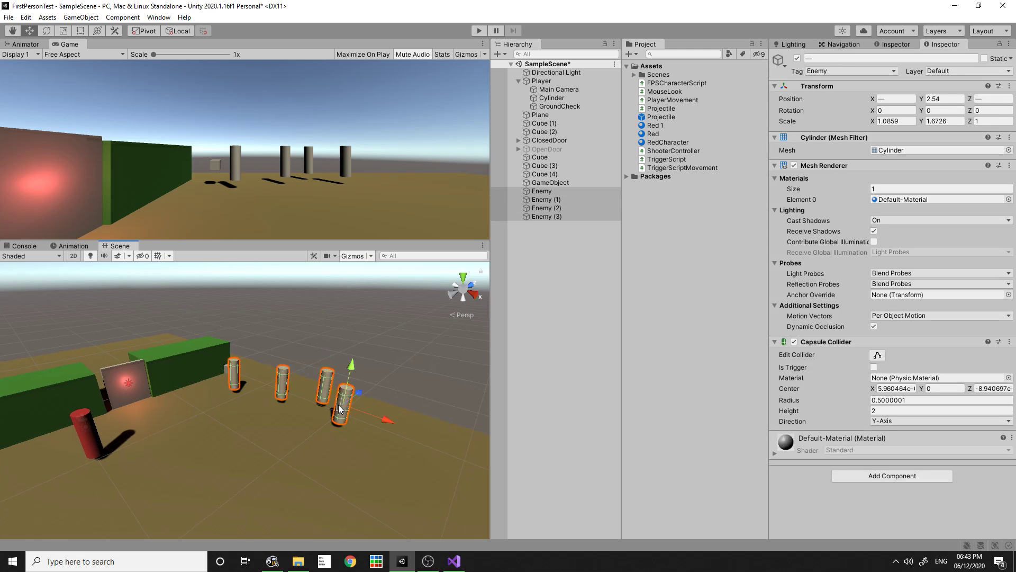
drag(353, 364, 349, 371)
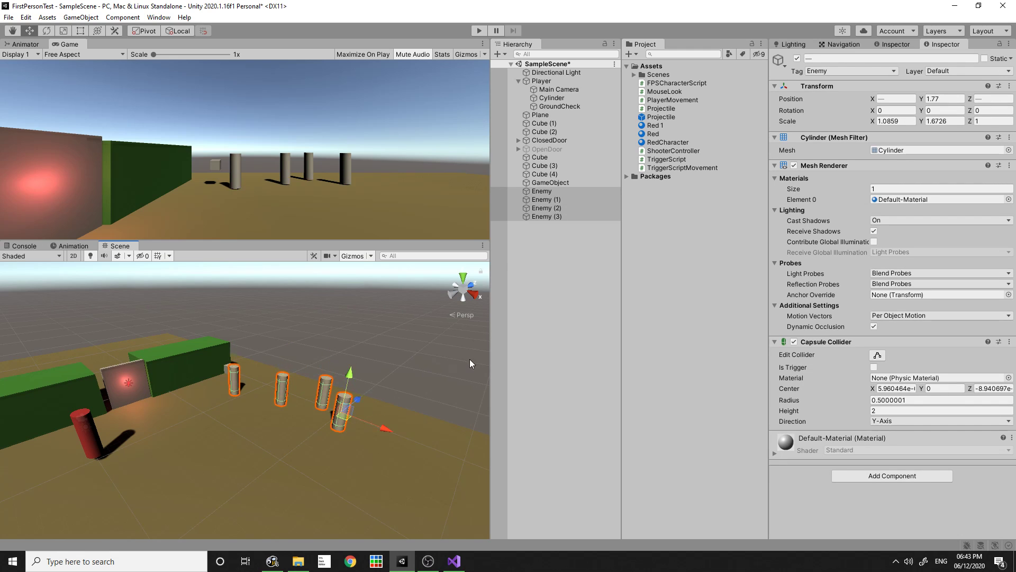
click(580, 334)
key(ctrl+s)
Run the game and move the player around, shooting projectiles until all four Enemy cylinders are hit, and release the cursor
click(479, 30)
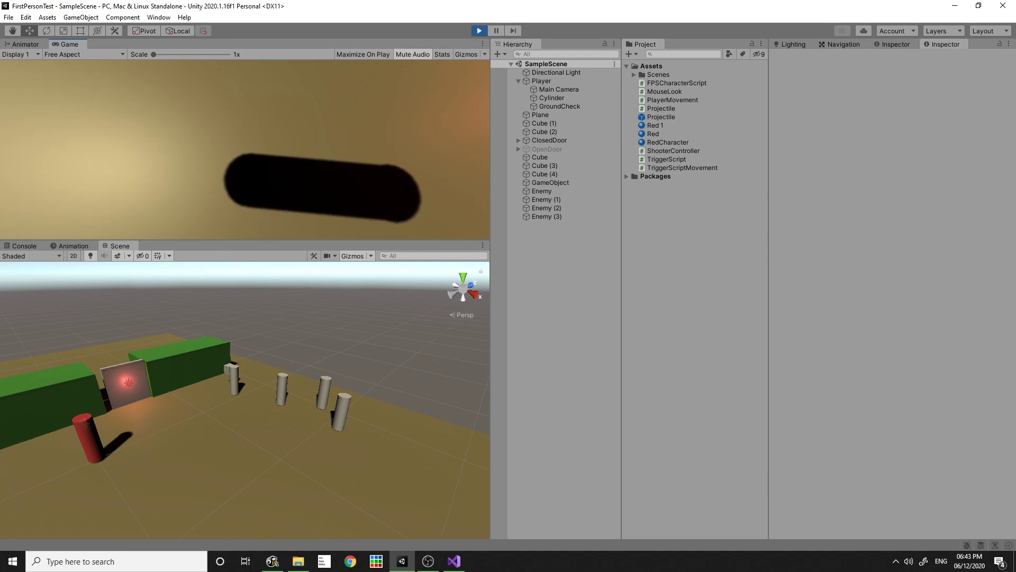
key(d)
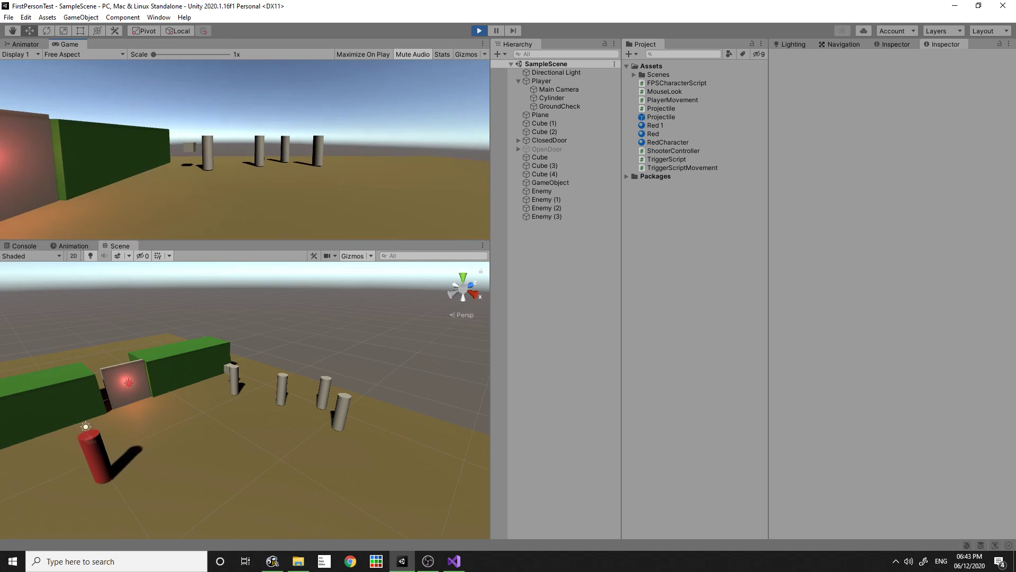
click(245, 150)
click(245, 150)
click(245, 150)
key(w)
click(245, 150)
key(d)
click(245, 150)
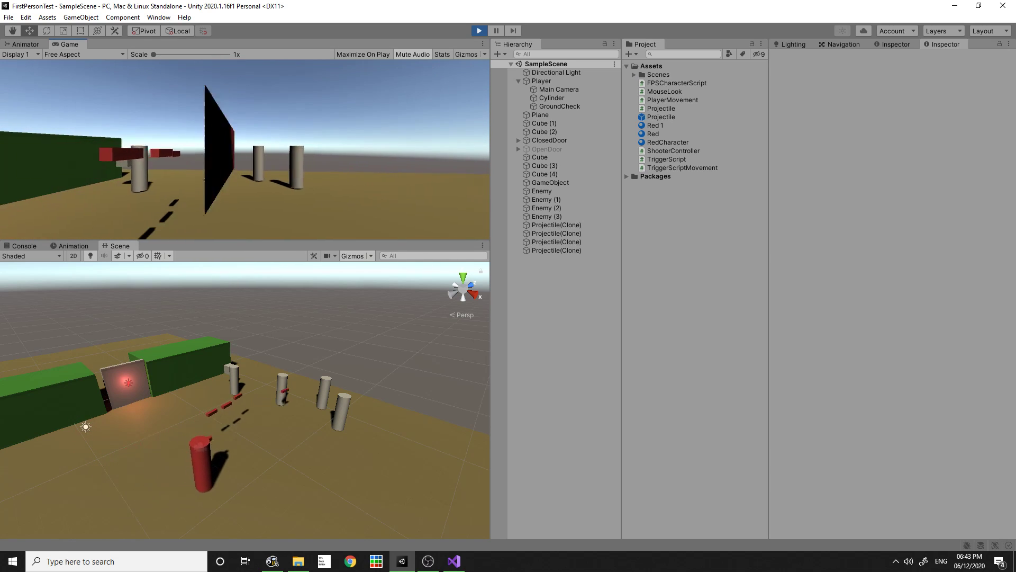
click(245, 150)
key(w)
key(d)
click(245, 150)
click(245, 149)
click(245, 150)
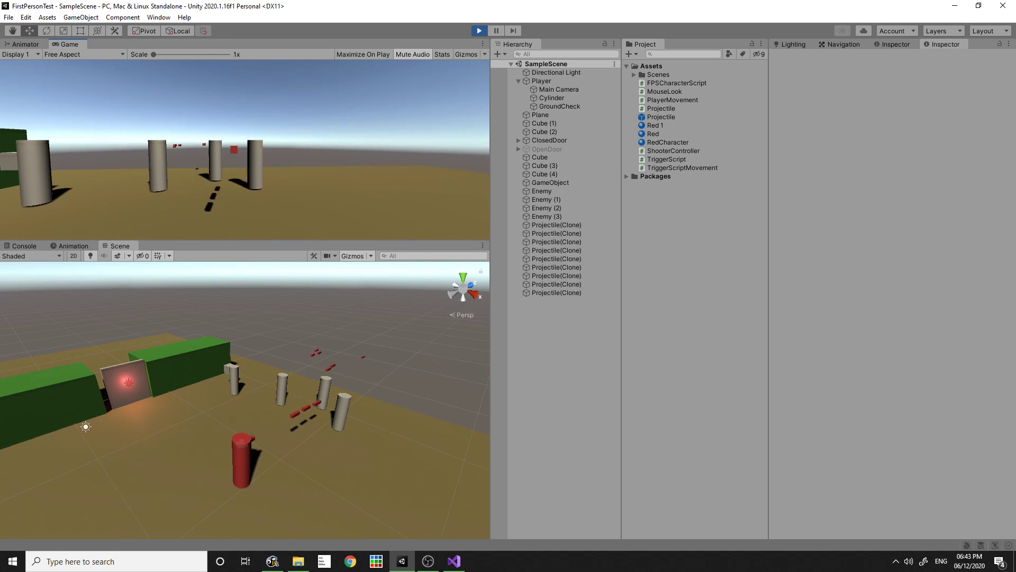
click(245, 150)
click(245, 150)
click(245, 149)
key(a)
click(245, 150)
click(245, 150)
key(w)
key(d)
click(245, 150)
click(245, 150)
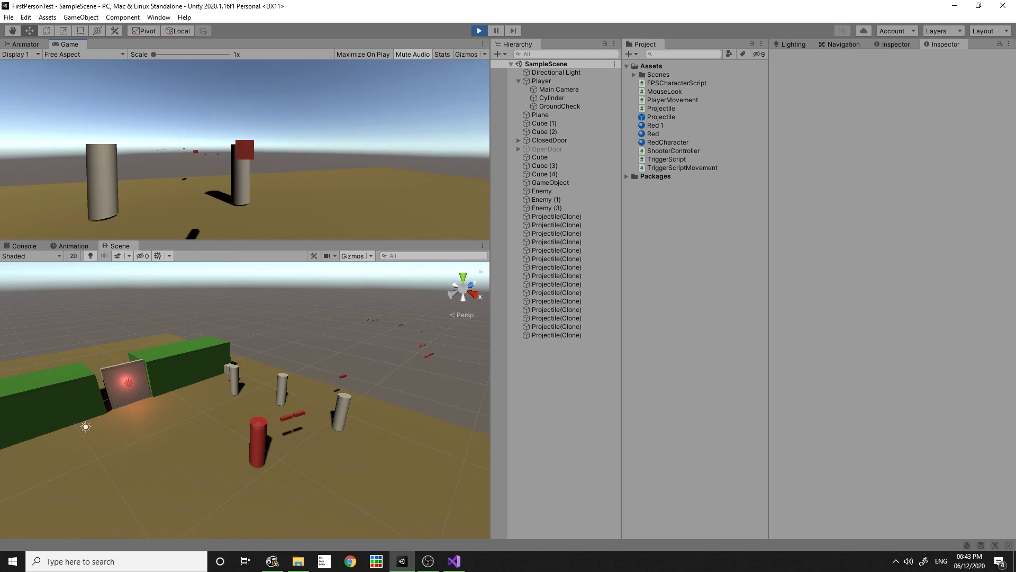
key(a)
click(245, 150)
click(245, 150)
click(245, 150)
key(a)
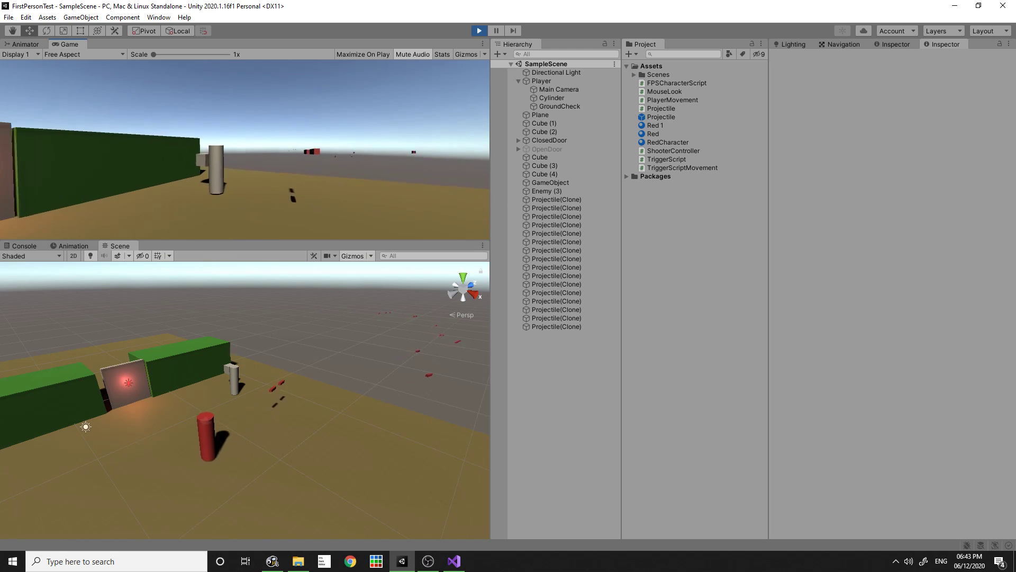
click(245, 150)
click(245, 150)
key(w)
key(a)
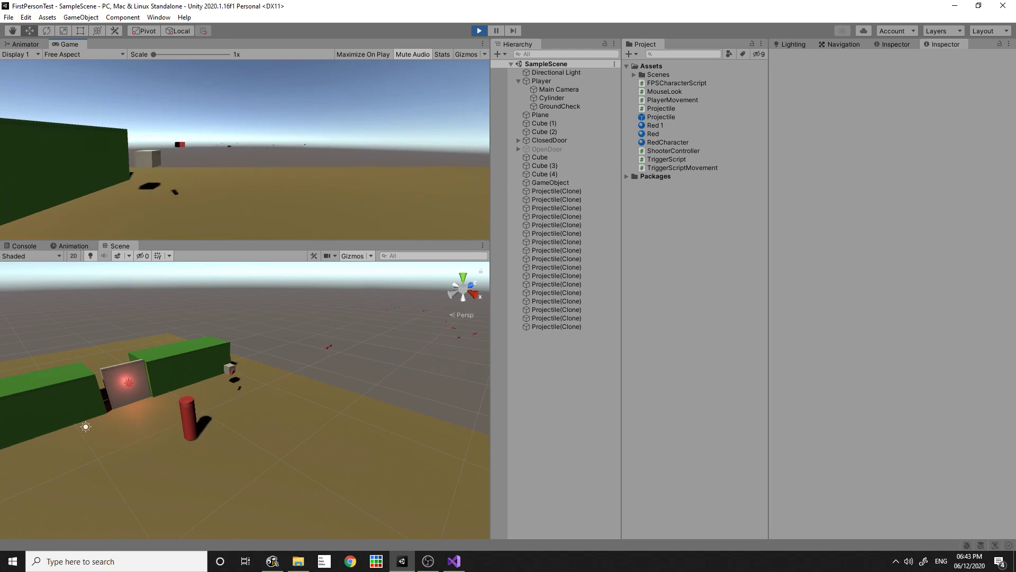
key(s)
key(s)
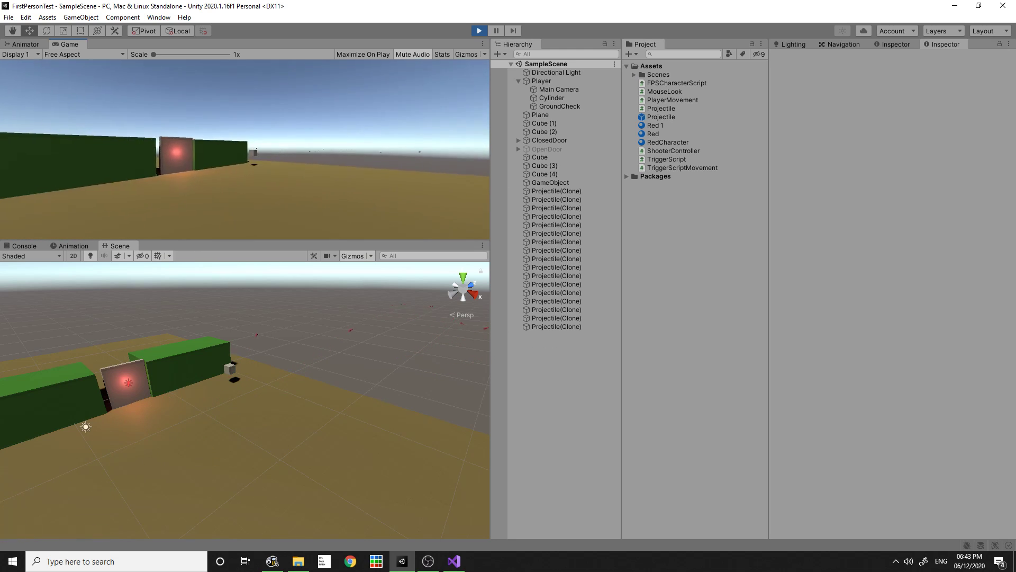
key(s)
key(super)
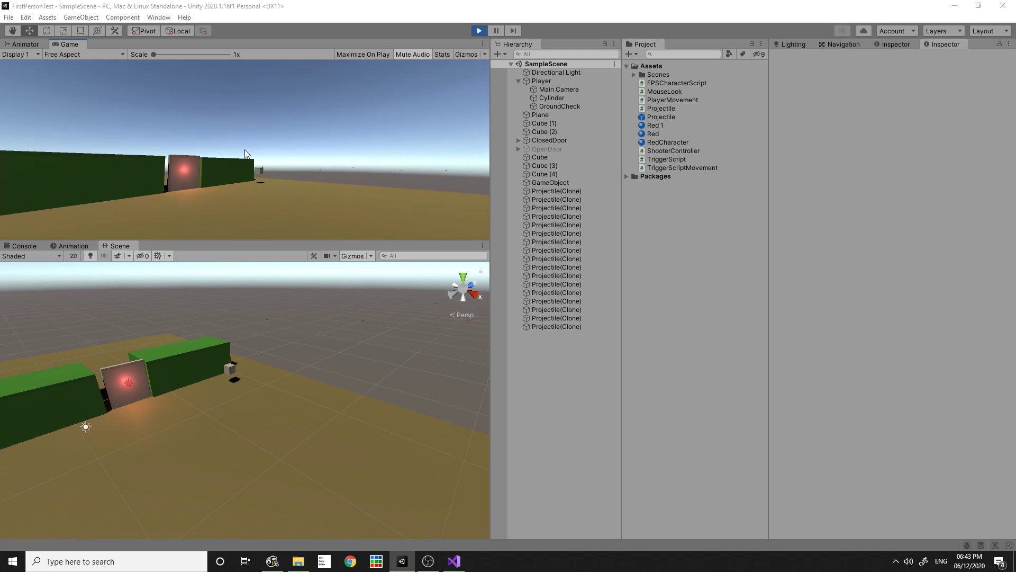